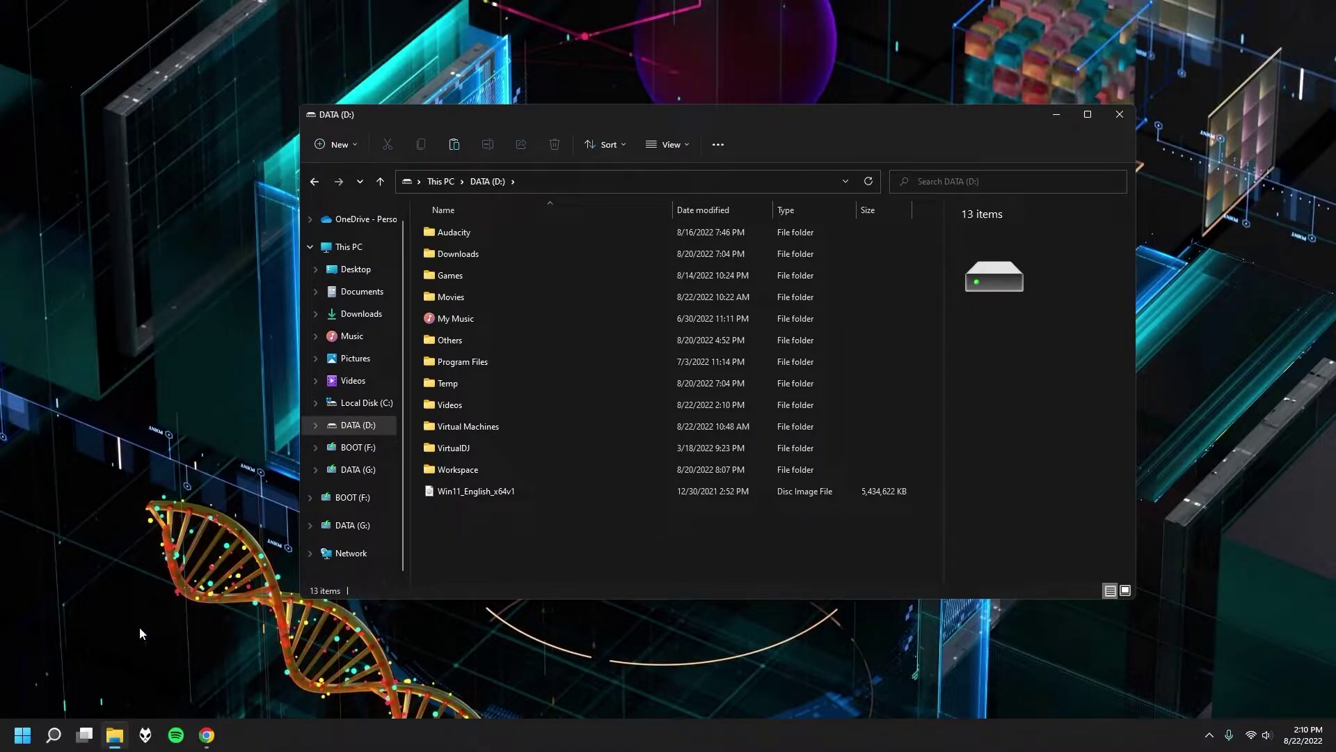
Open Command Prompt as administrator and start the diskpart utility
{"action": "left_click", "coordinate": [23, 735]}
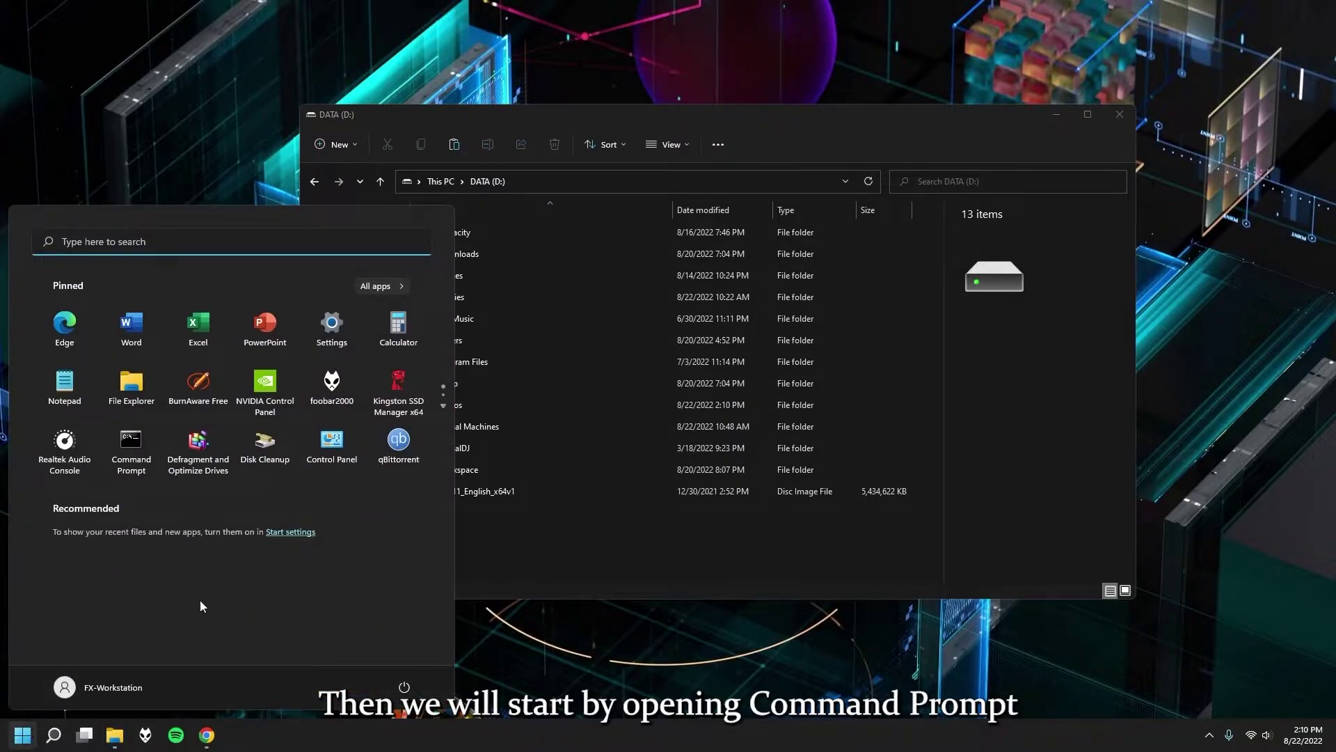
{"action": "right_click", "coordinate": [150, 457]}
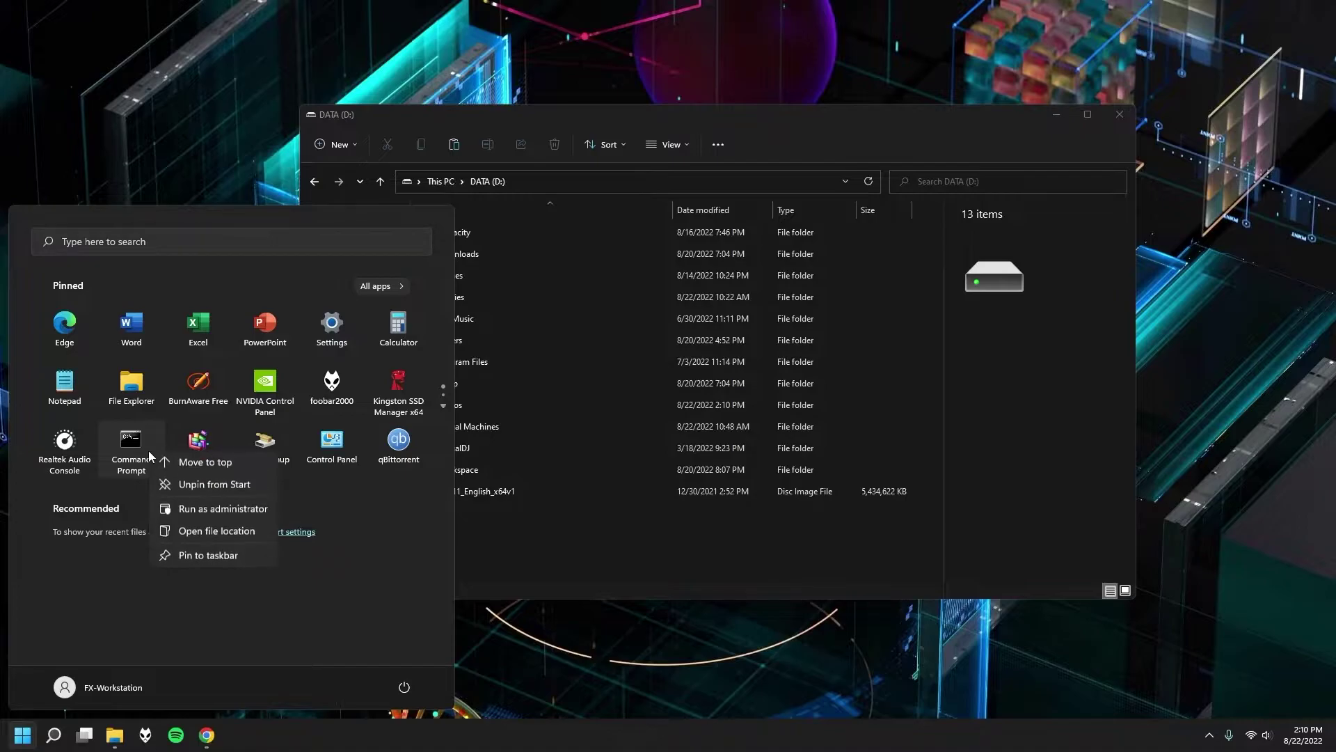
{"action": "left_click", "coordinate": [240, 512]}
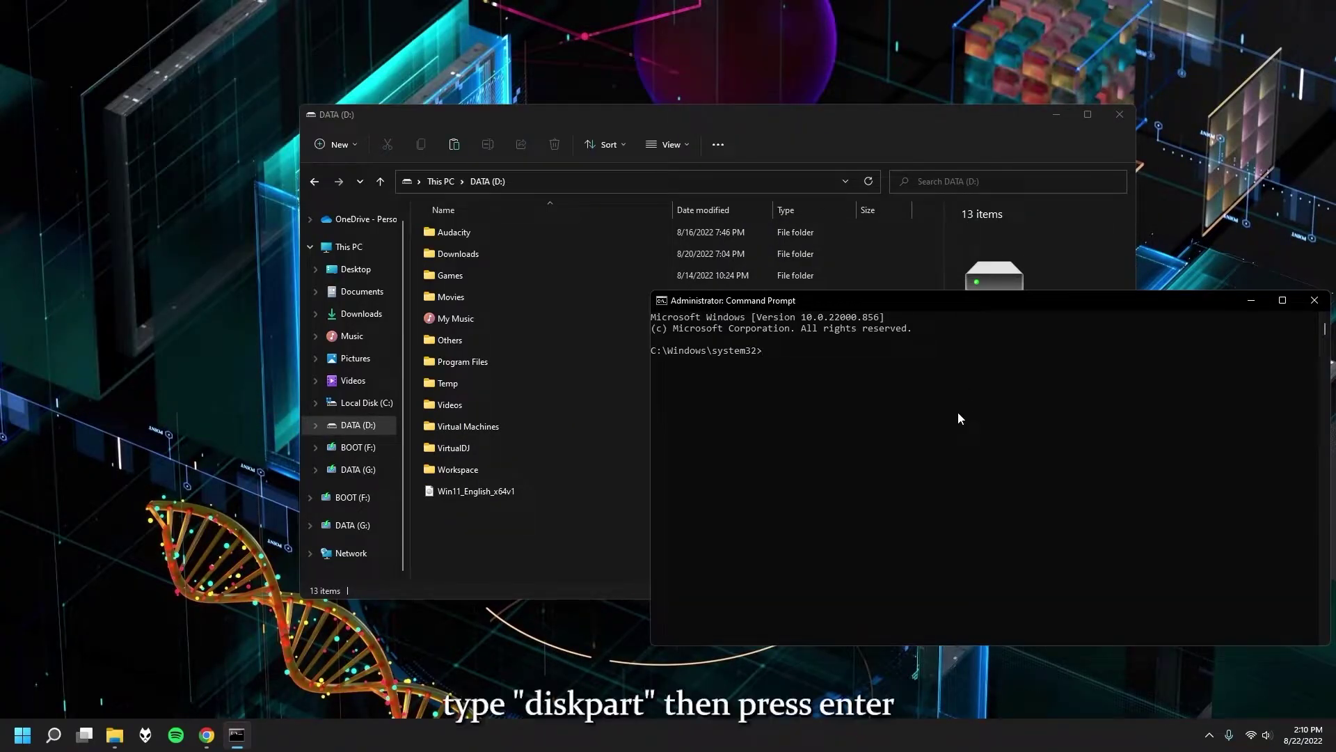
{"action": "type", "text": "diskpart"}
{"action": "key", "text": "Return"}
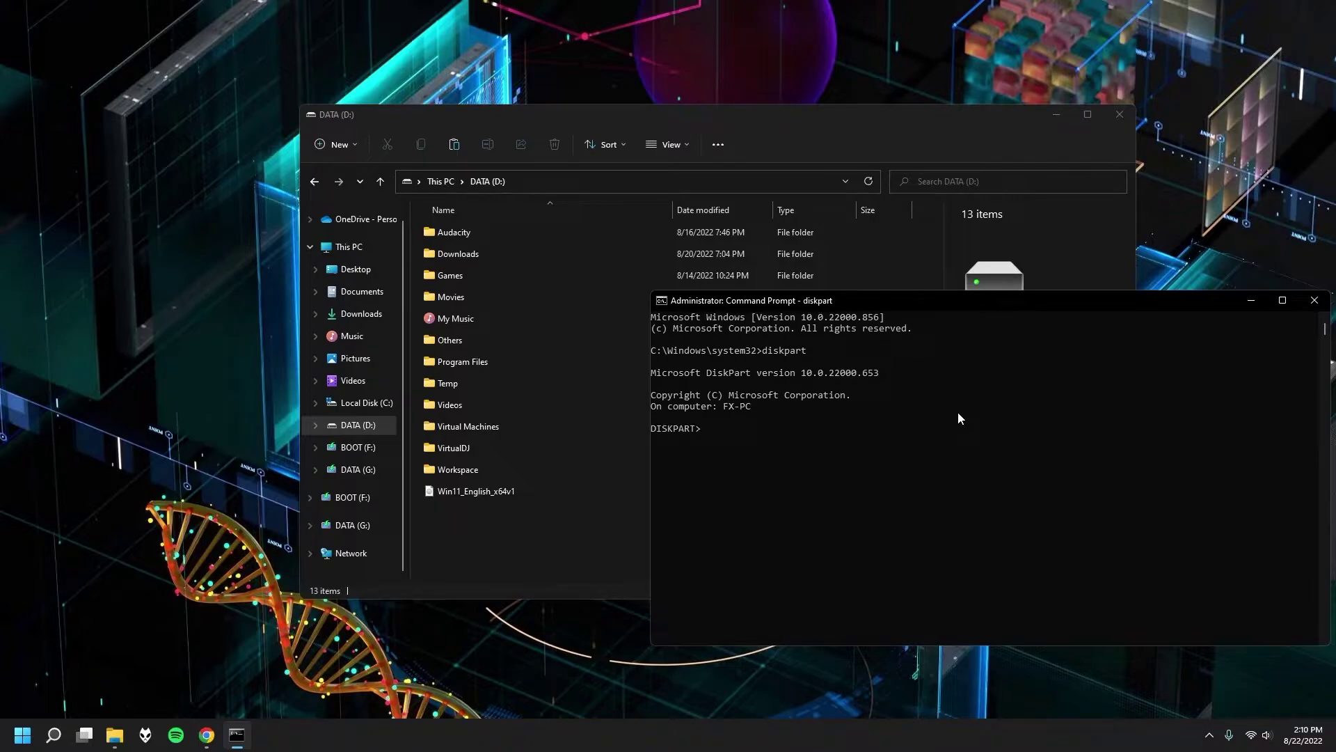
List the disks in DiskPart and select disk 3, the 28 GB USB drive
{"action": "type", "text": "l"}
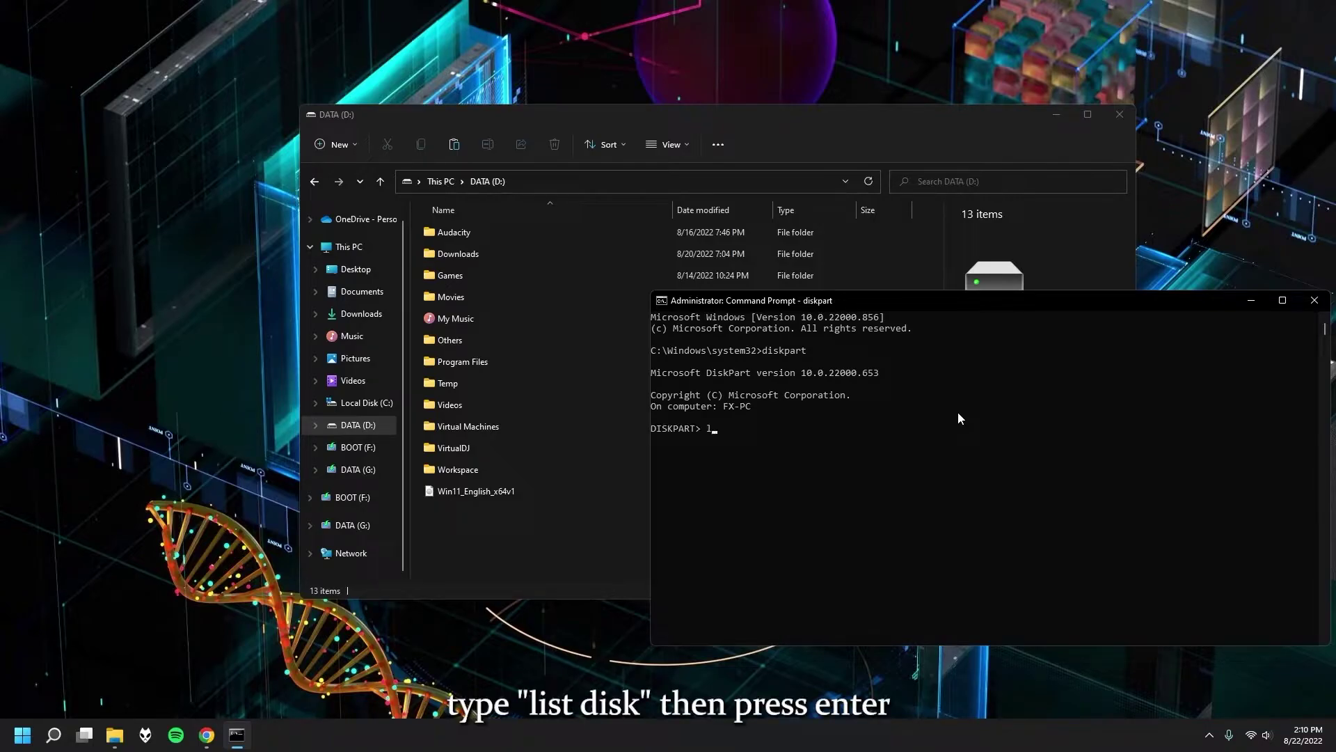
{"action": "type", "text": "ist disk"}
{"action": "key", "text": "Return"}
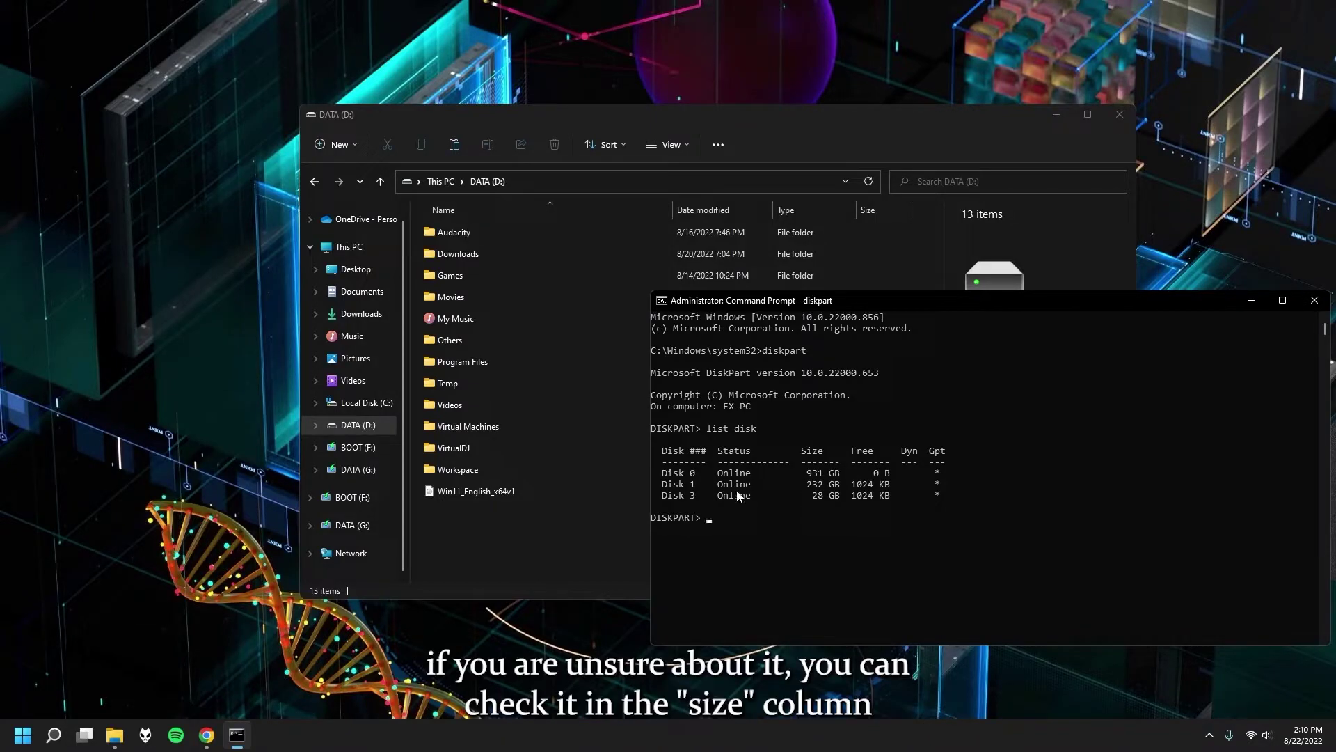
{"action": "left_click", "coordinate": [825, 495]}
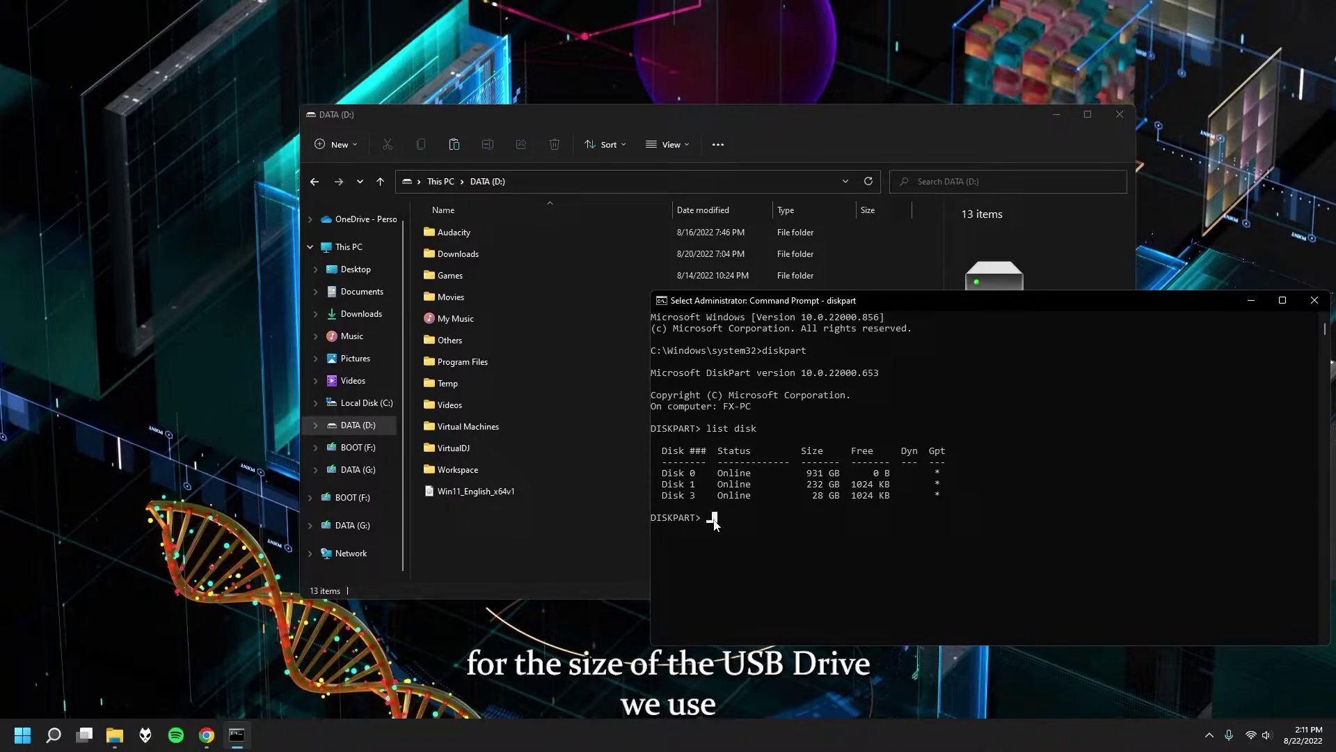
{"action": "type", "text": "select disk 3"}
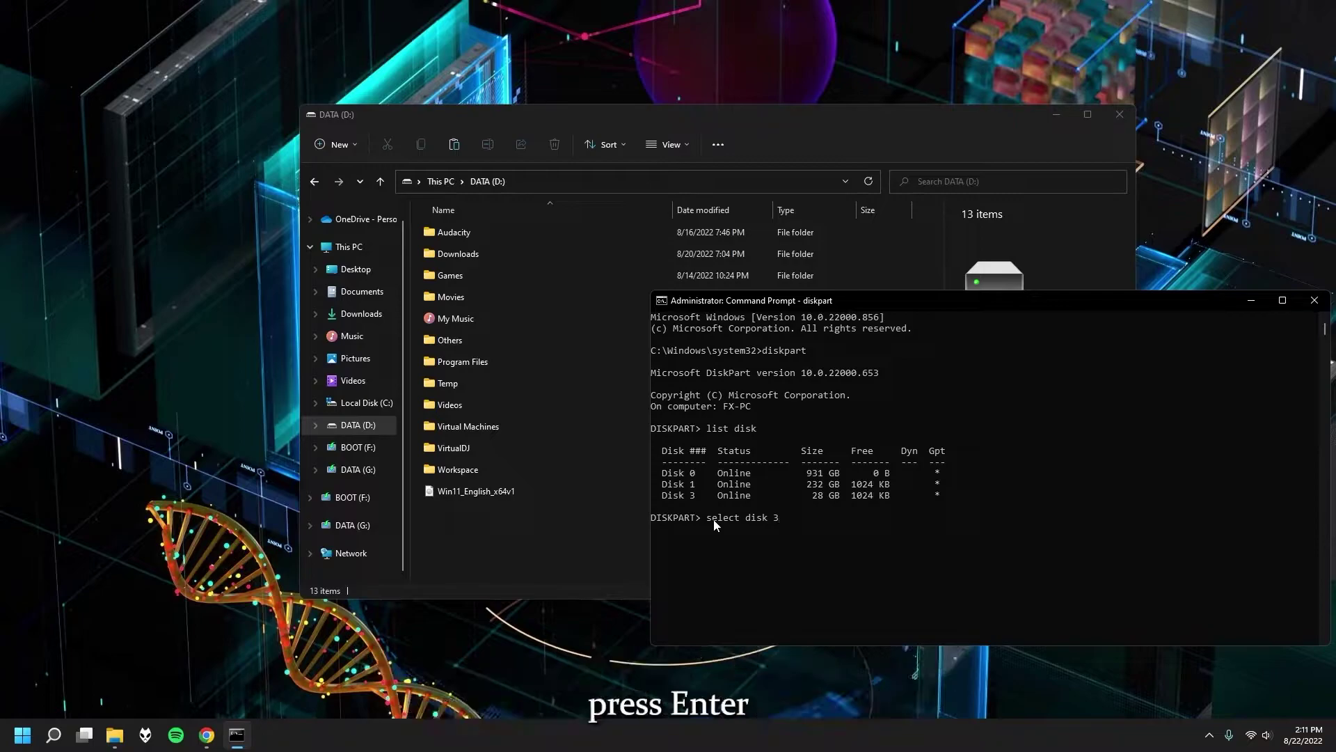
{"action": "key", "text": "Return"}
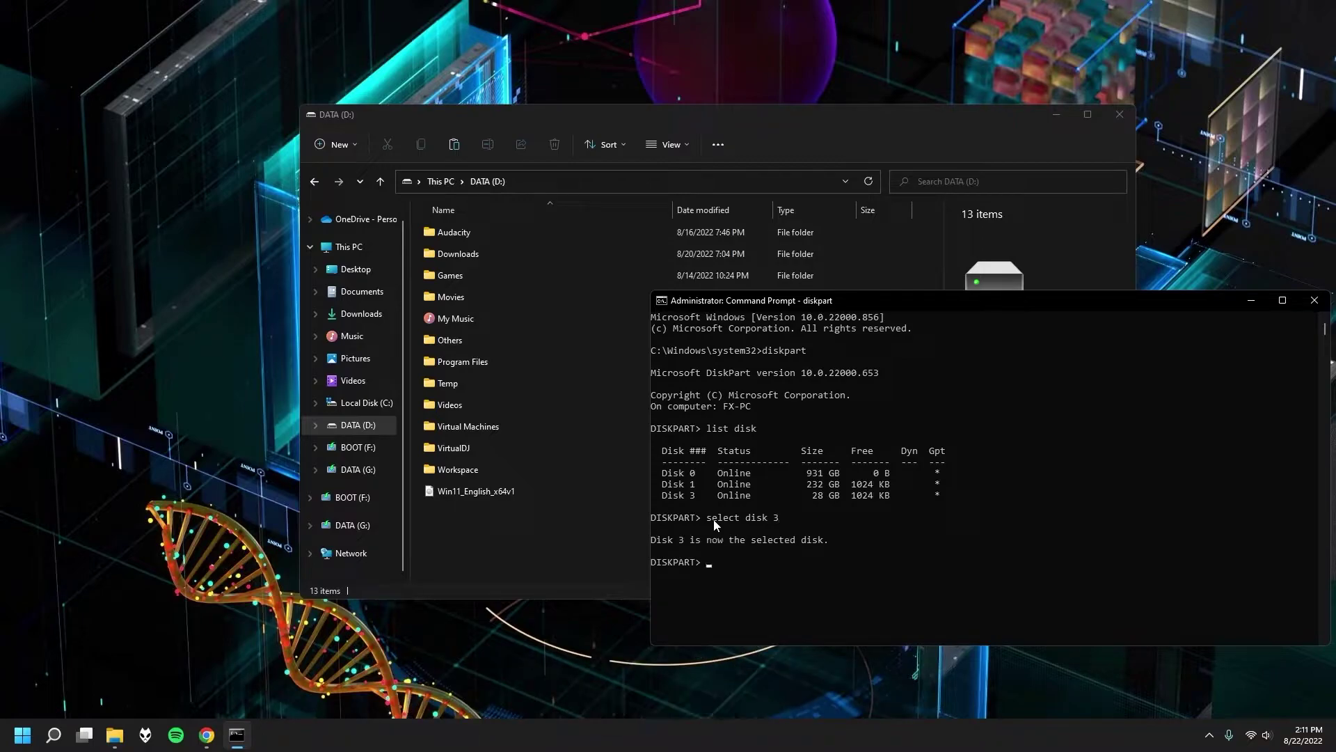
Clean the selected disk with DiskPart and try to convert it to GPT
{"action": "type", "text": "clean"}
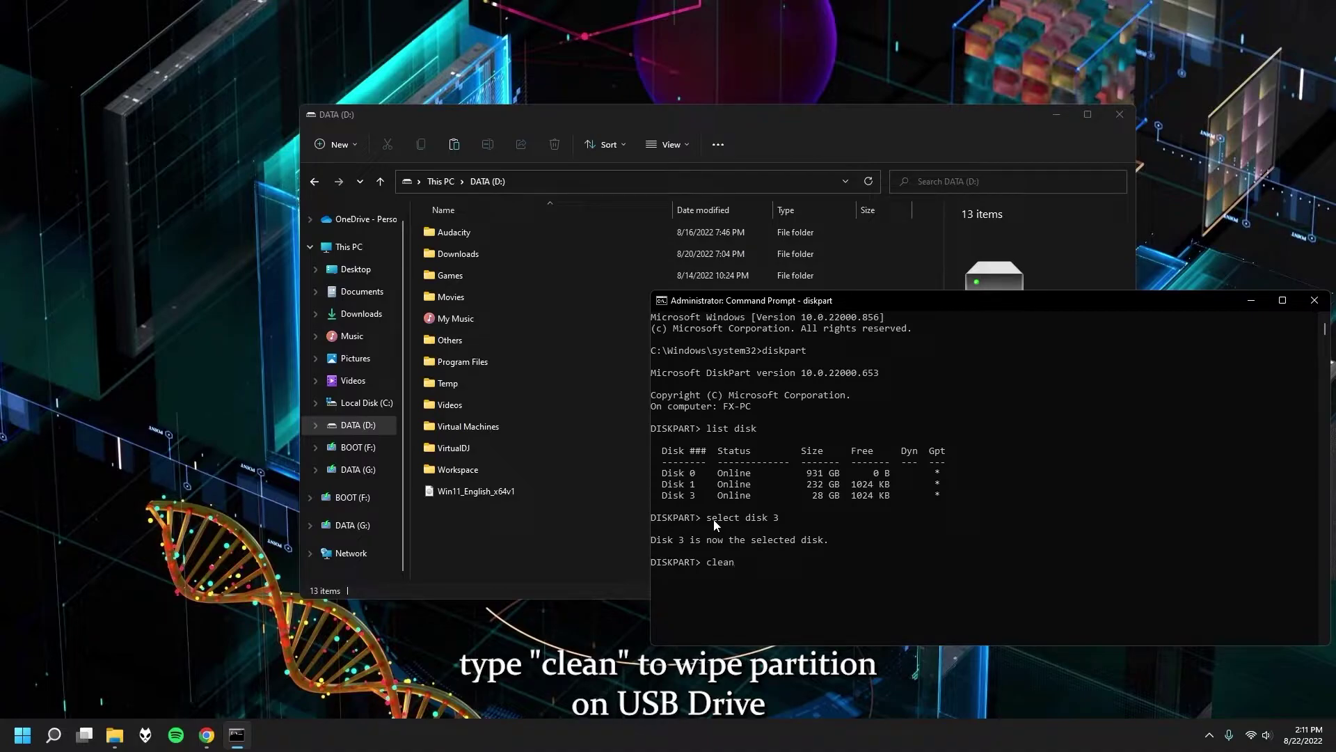
{"action": "key", "text": "Return"}
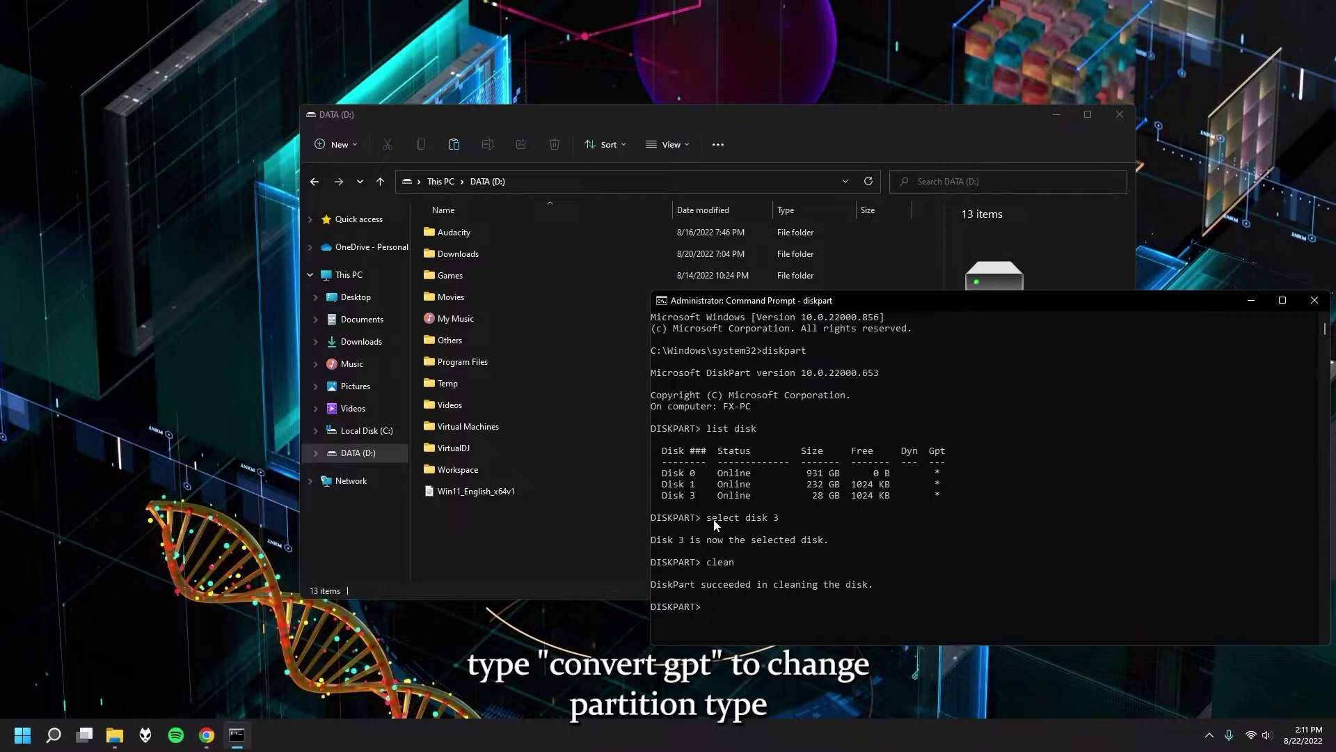
{"action": "type", "text": "convert gpt"}
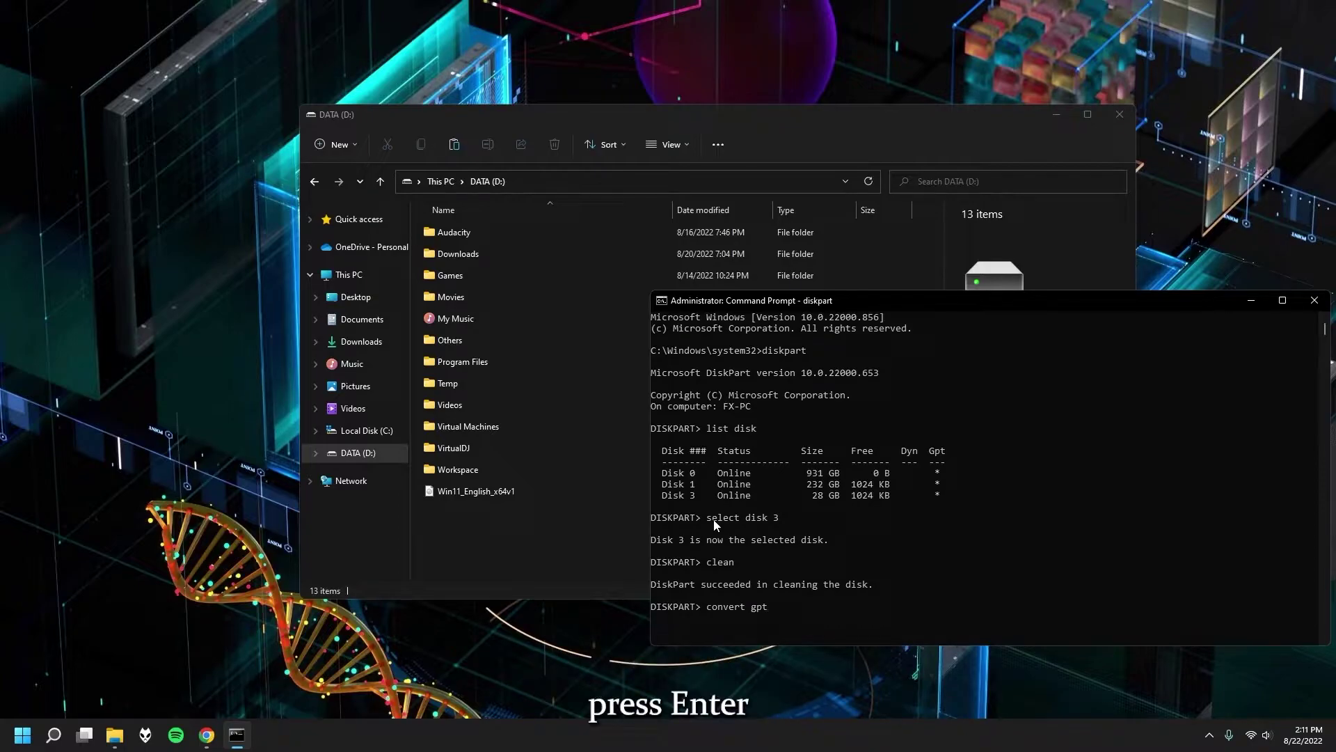
{"action": "key", "text": "Return"}
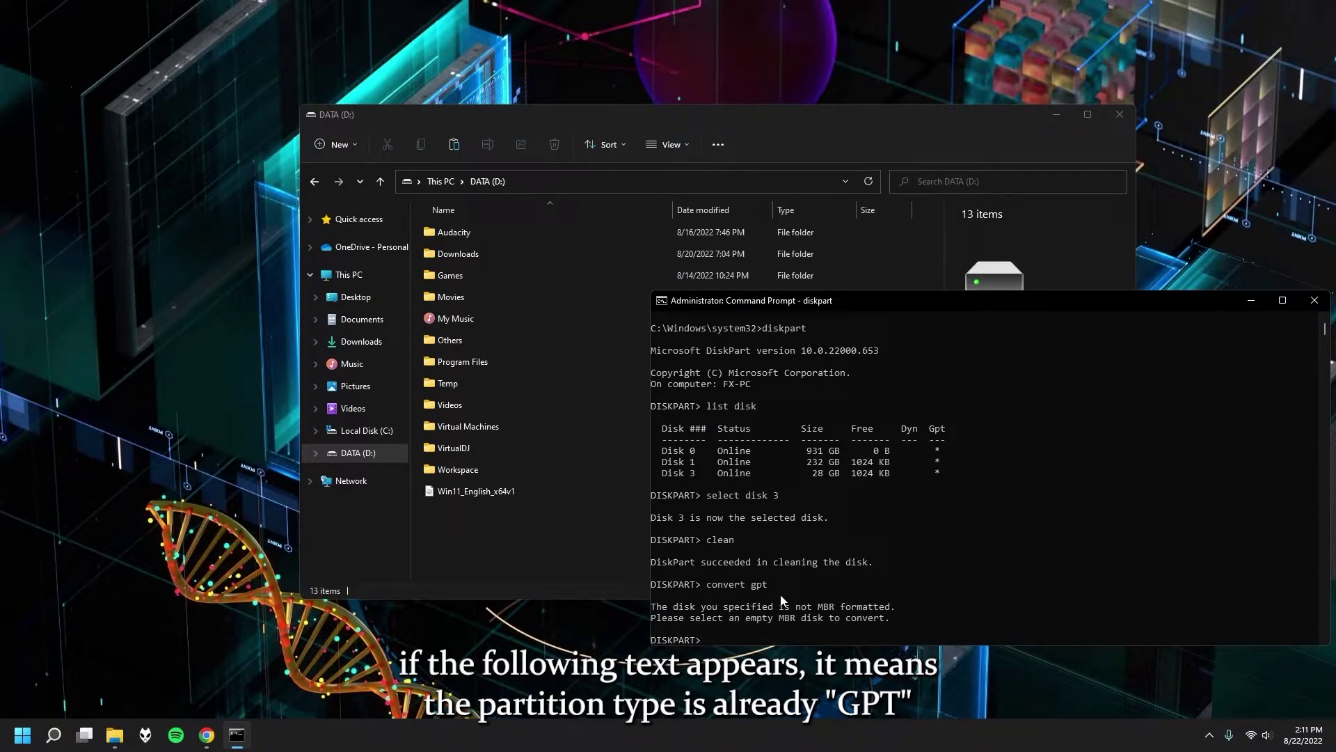
Convert the selected disk to the MBR partition style with DiskPart
{"action": "type", "text": "co"}
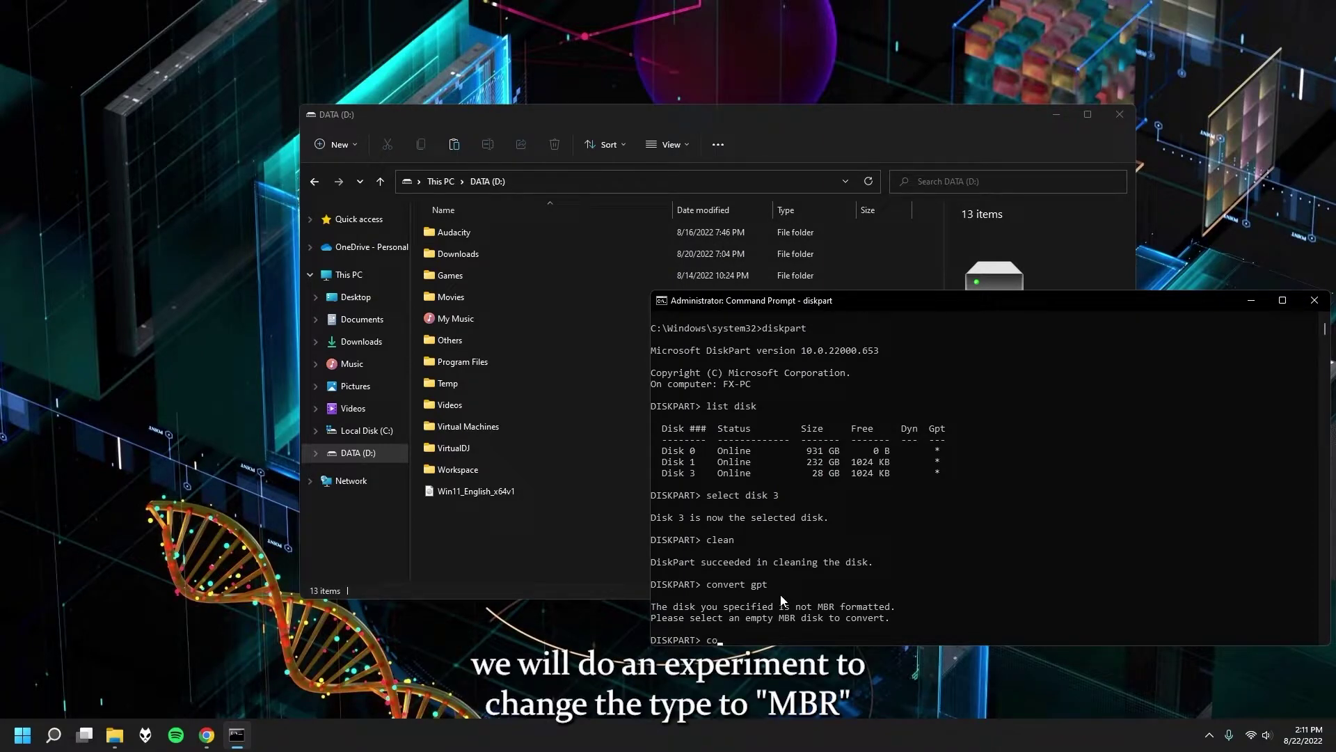
{"action": "type", "text": "nver"}
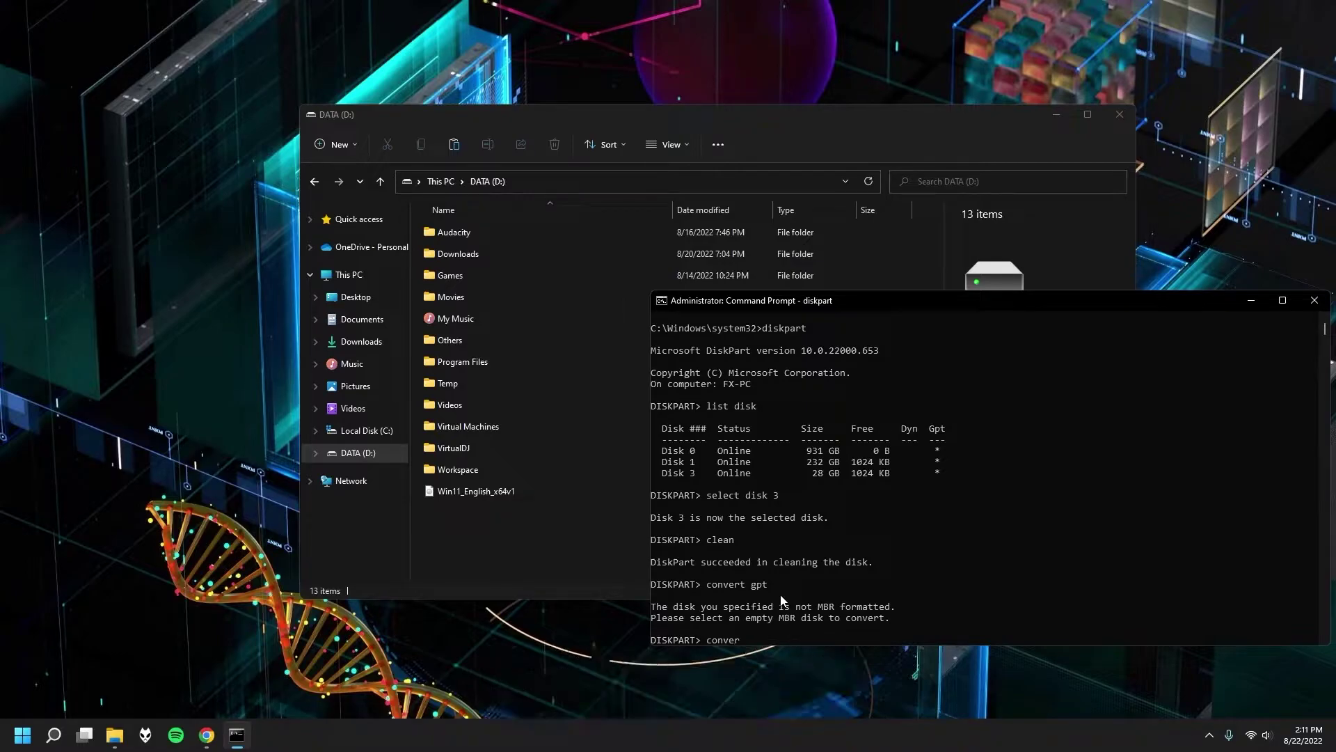
{"action": "type", "text": "t mbr"}
{"action": "key", "text": "Return"}
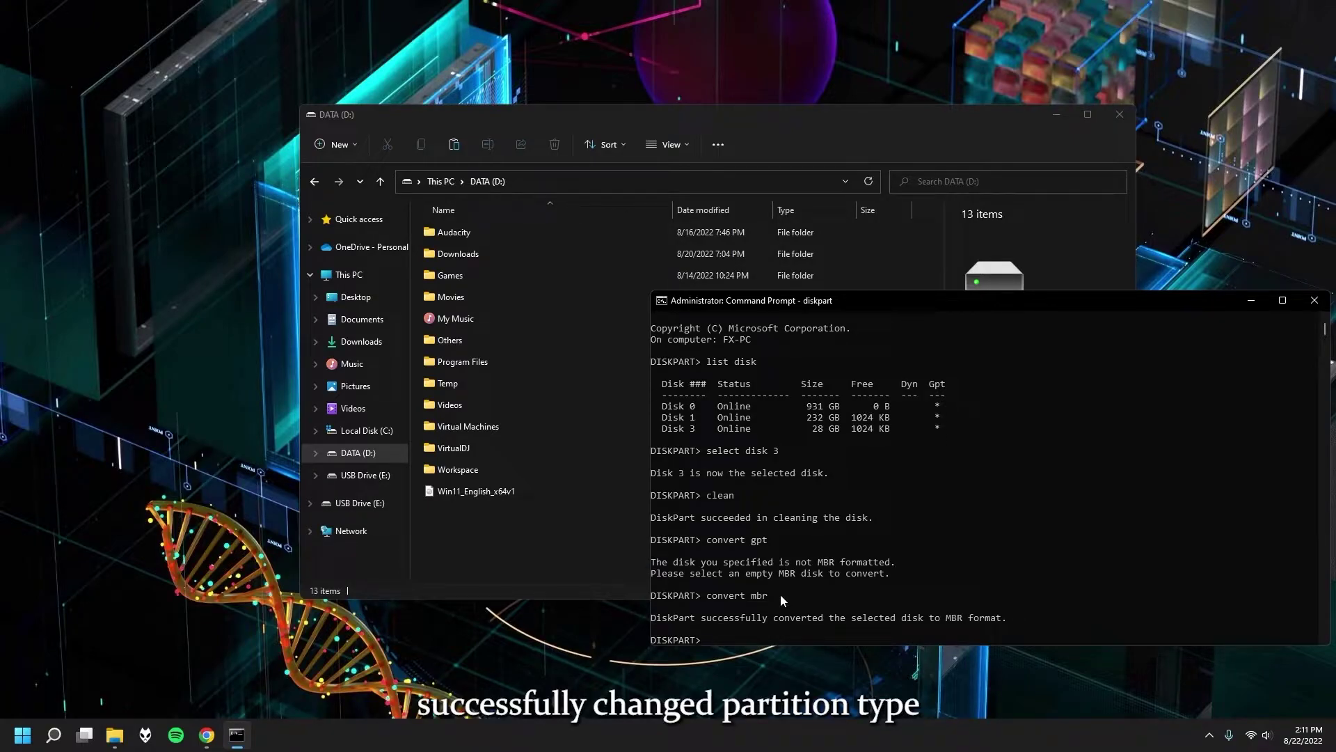
Convert the selected disk to the GPT partition style with "convert gpt"
{"action": "type", "text": "conv"}
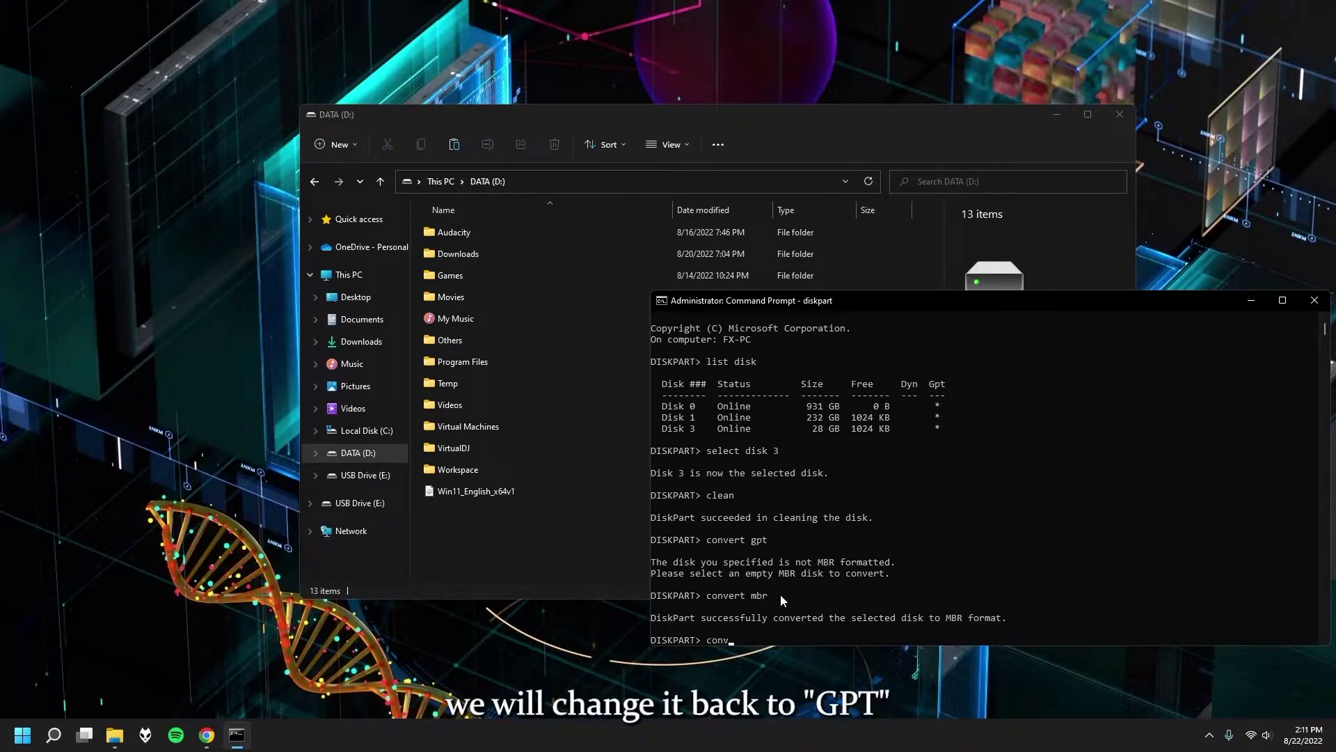
{"action": "type", "text": "ert nvert gpt"}
{"action": "key", "text": "Return"}
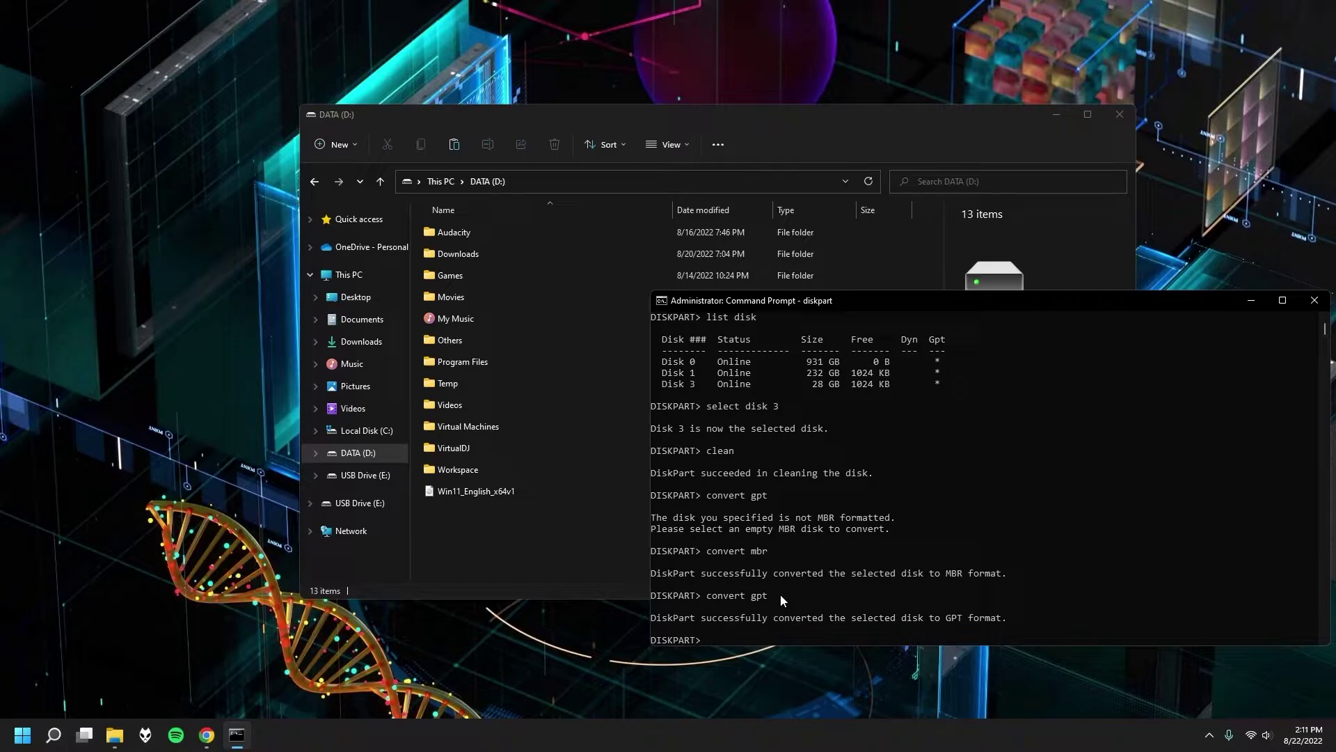
Exit DiskPart and close the Command Prompt window
{"action": "type", "text": "exit"}
{"action": "key", "text": "Return"}
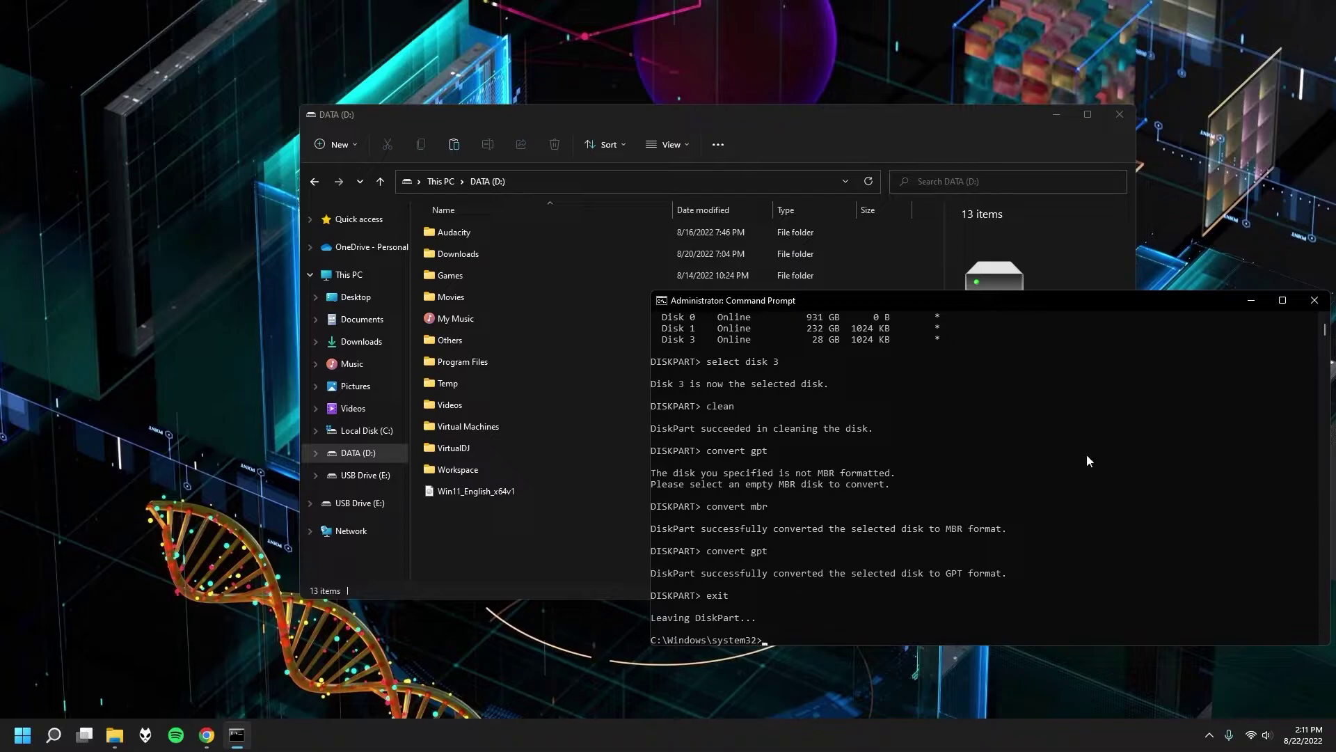
{"action": "left_click", "coordinate": [1314, 300]}
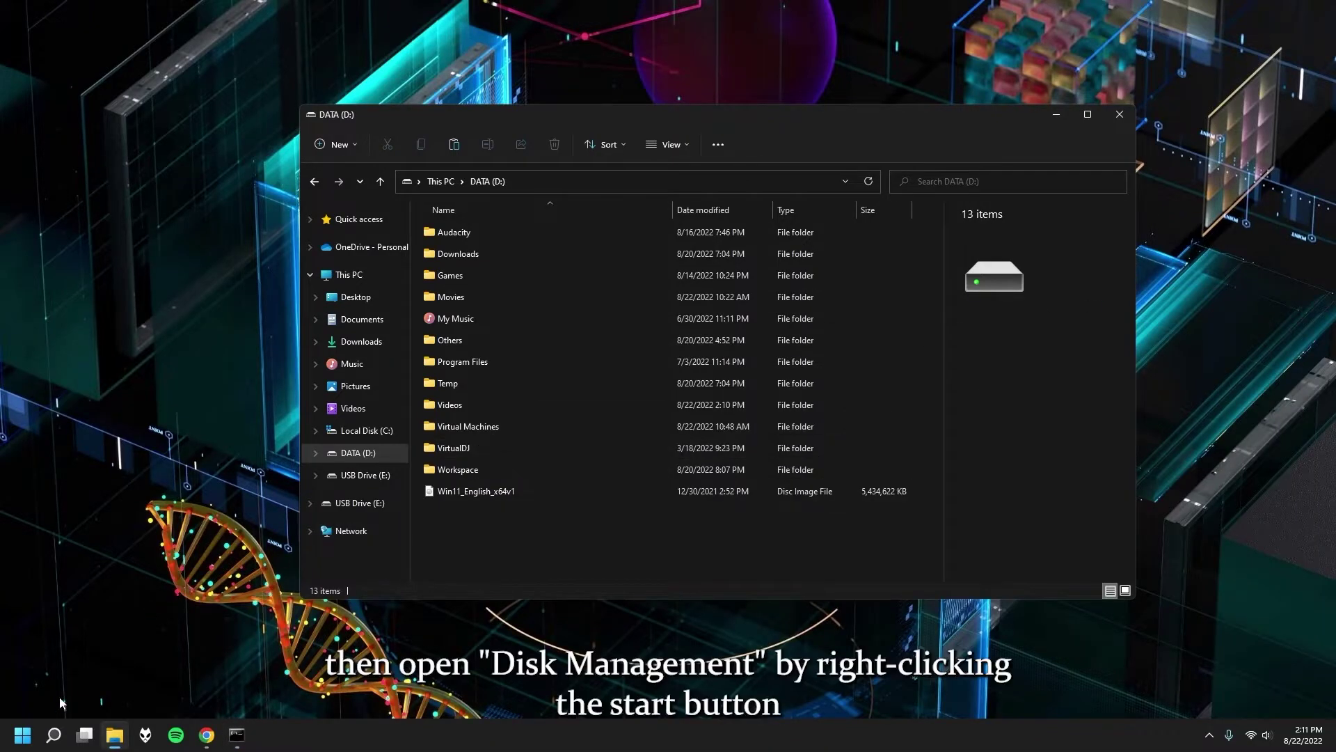
Open Disk Management
{"action": "right_click", "coordinate": [22, 734]}
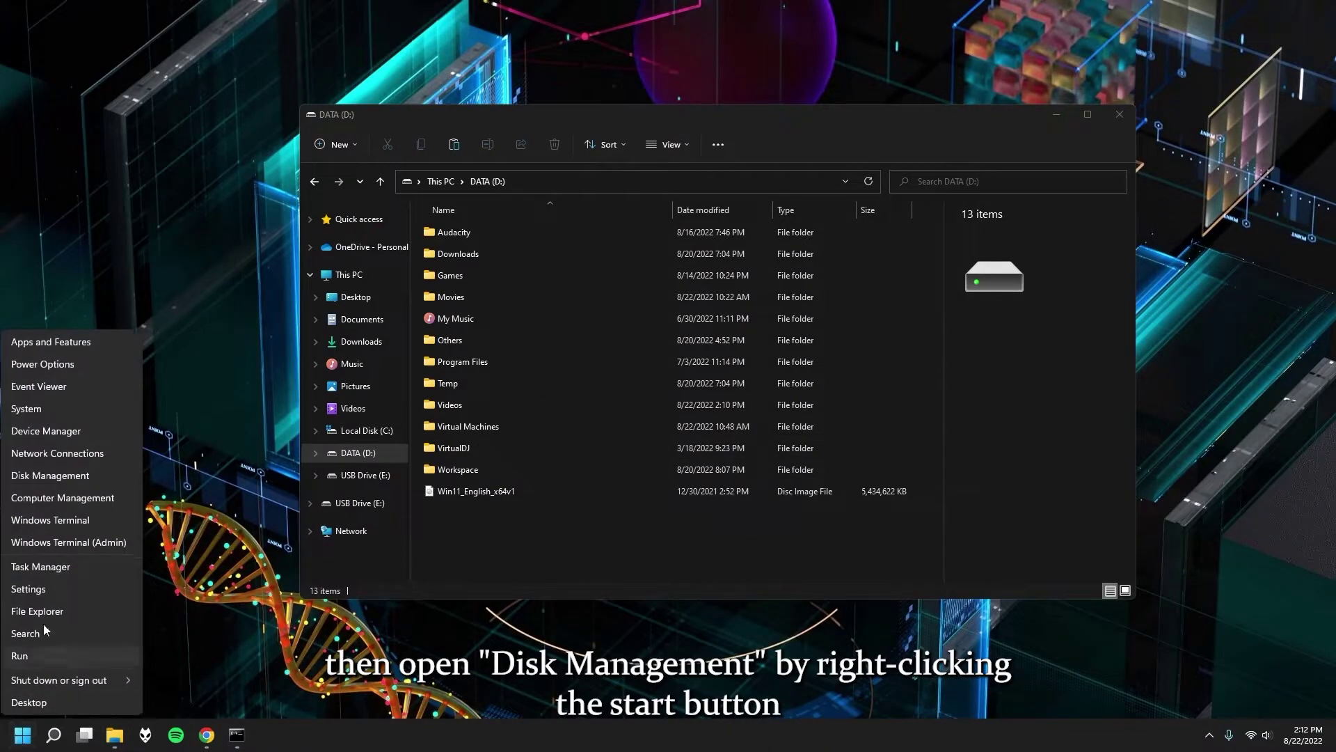
{"action": "left_click", "coordinate": [67, 478]}
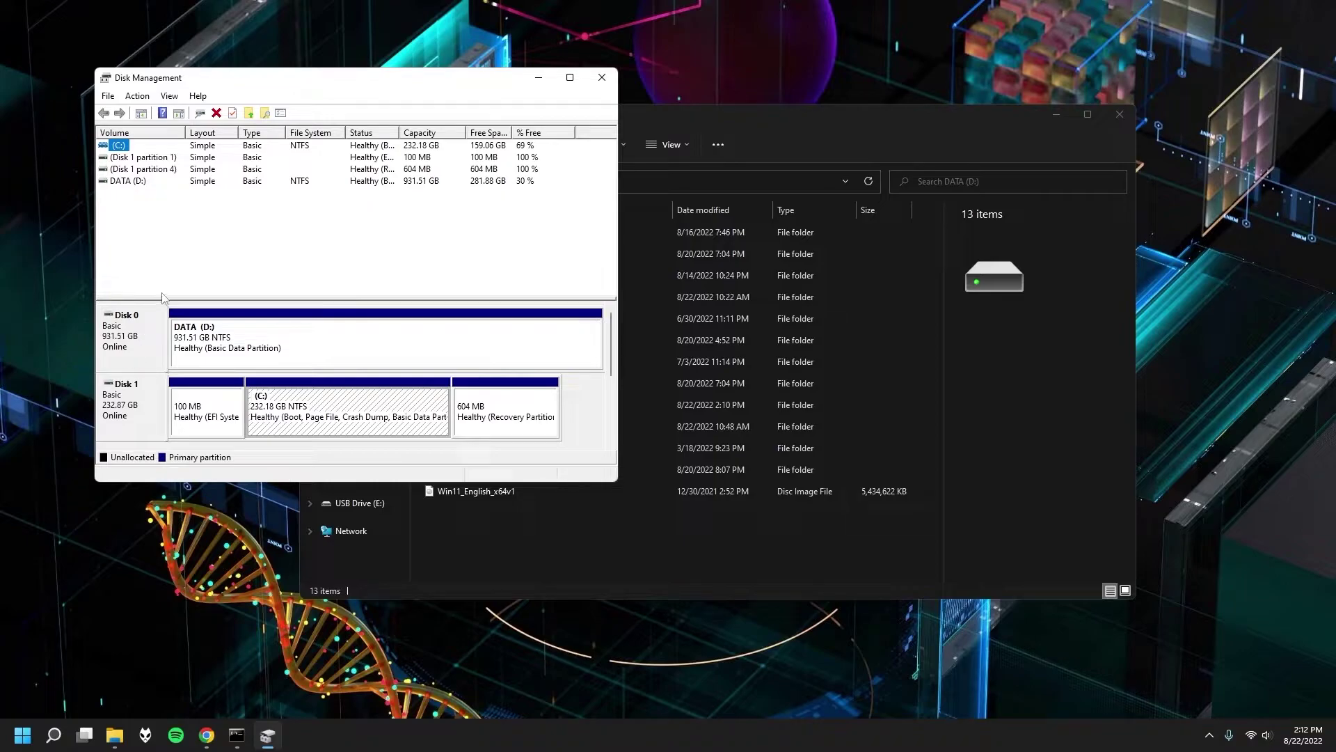
{"action": "left_click", "coordinate": [180, 260]}
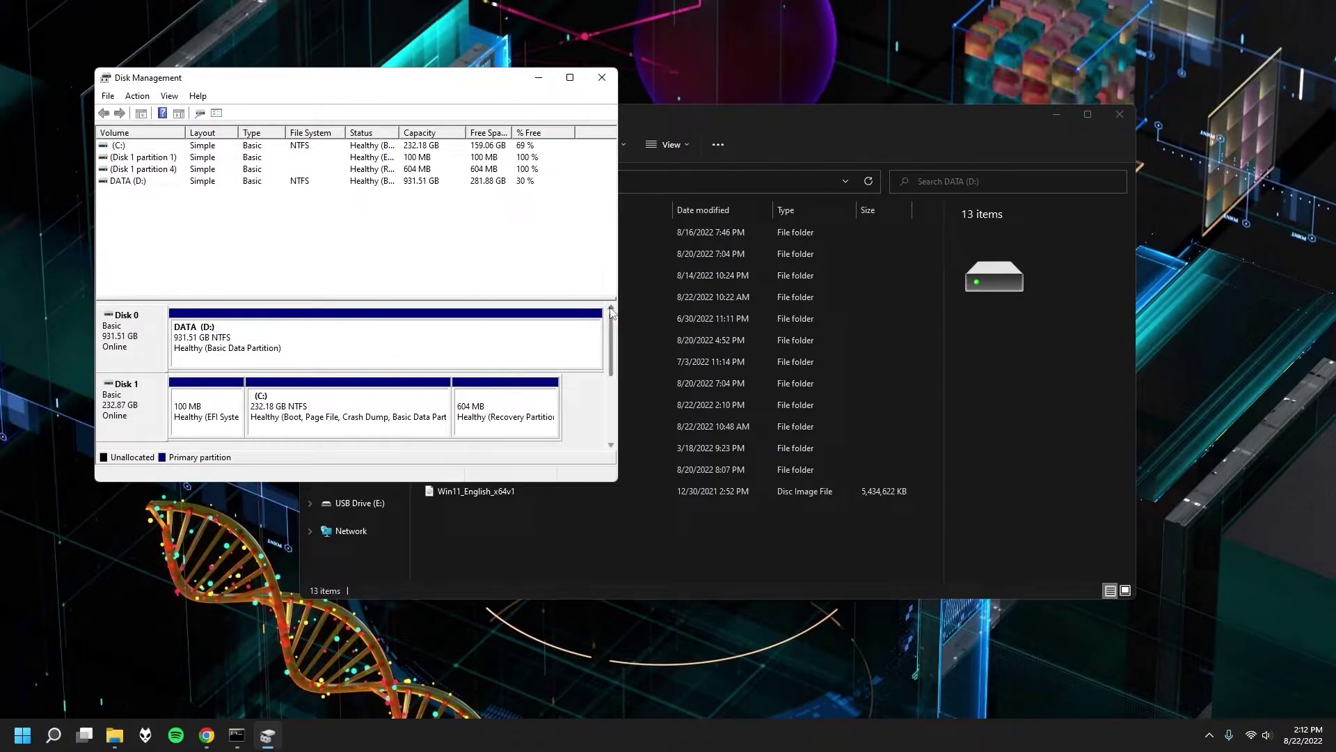
Start a new simple volume in Disk 3's unallocated space, sized 1024 MB with drive letter F
{"action": "scroll", "coordinate": [612, 348], "scroll_direction": "down", "scroll_amount": 5}
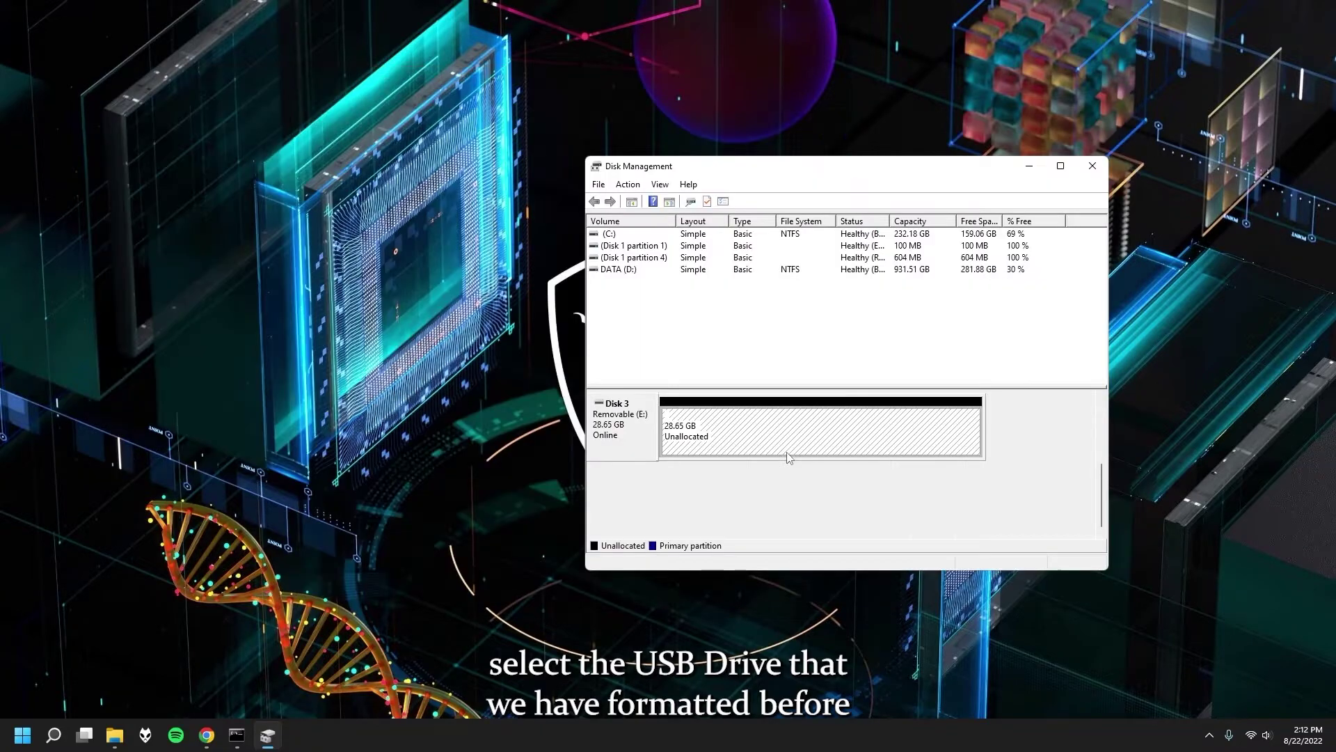
{"action": "right_click", "coordinate": [787, 440]}
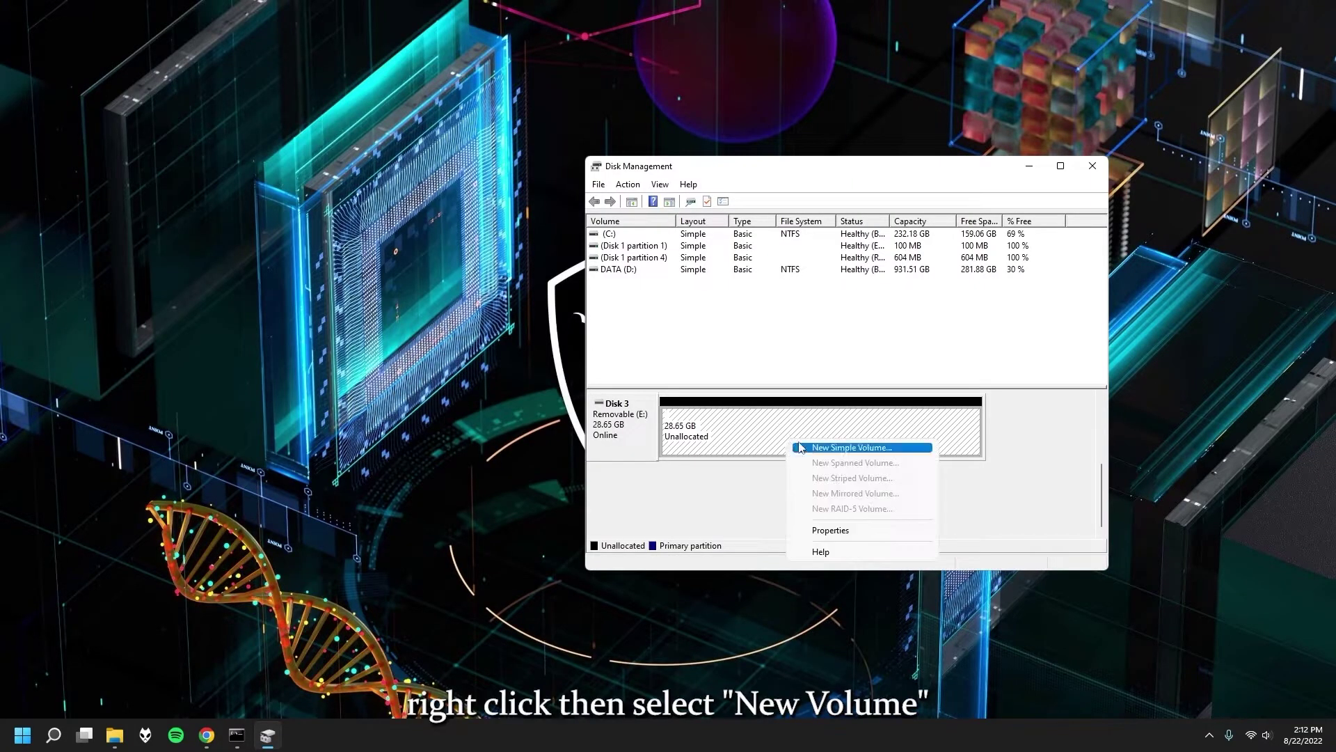
{"action": "left_click", "coordinate": [808, 447]}
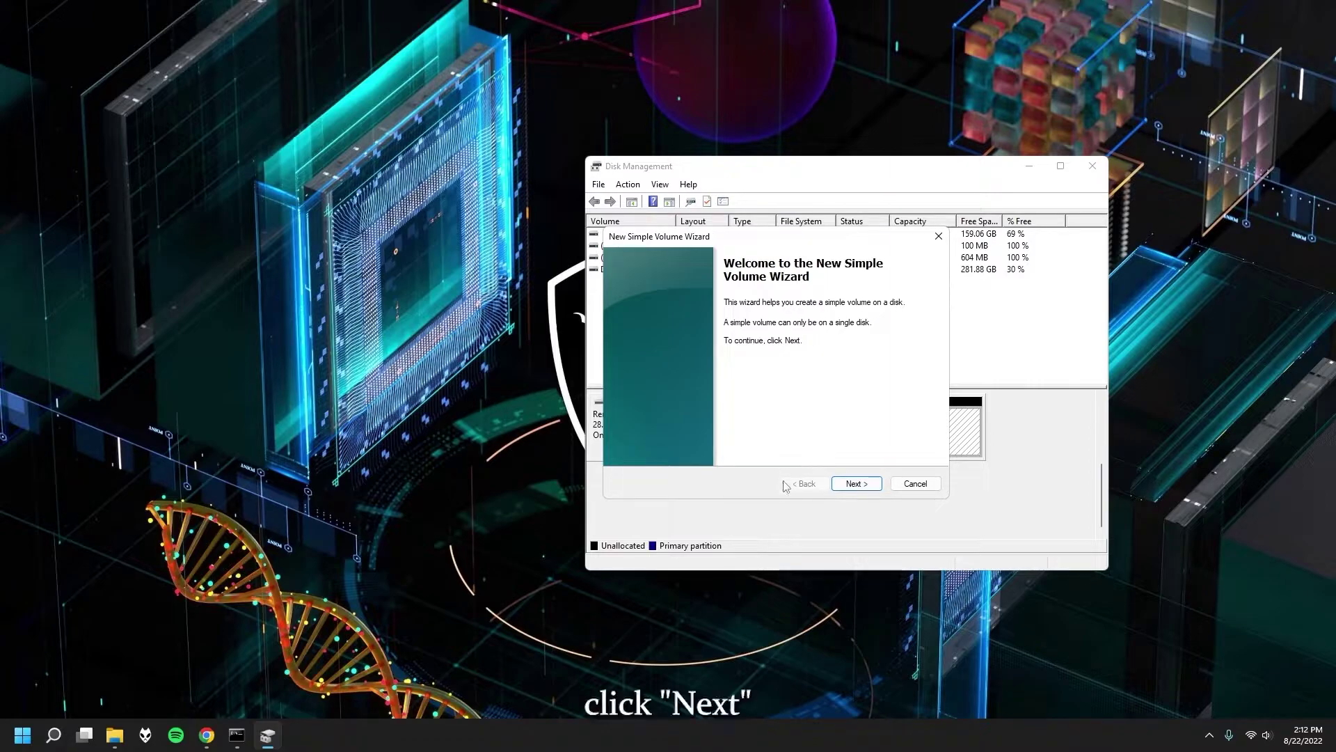
{"action": "left_click", "coordinate": [855, 483]}
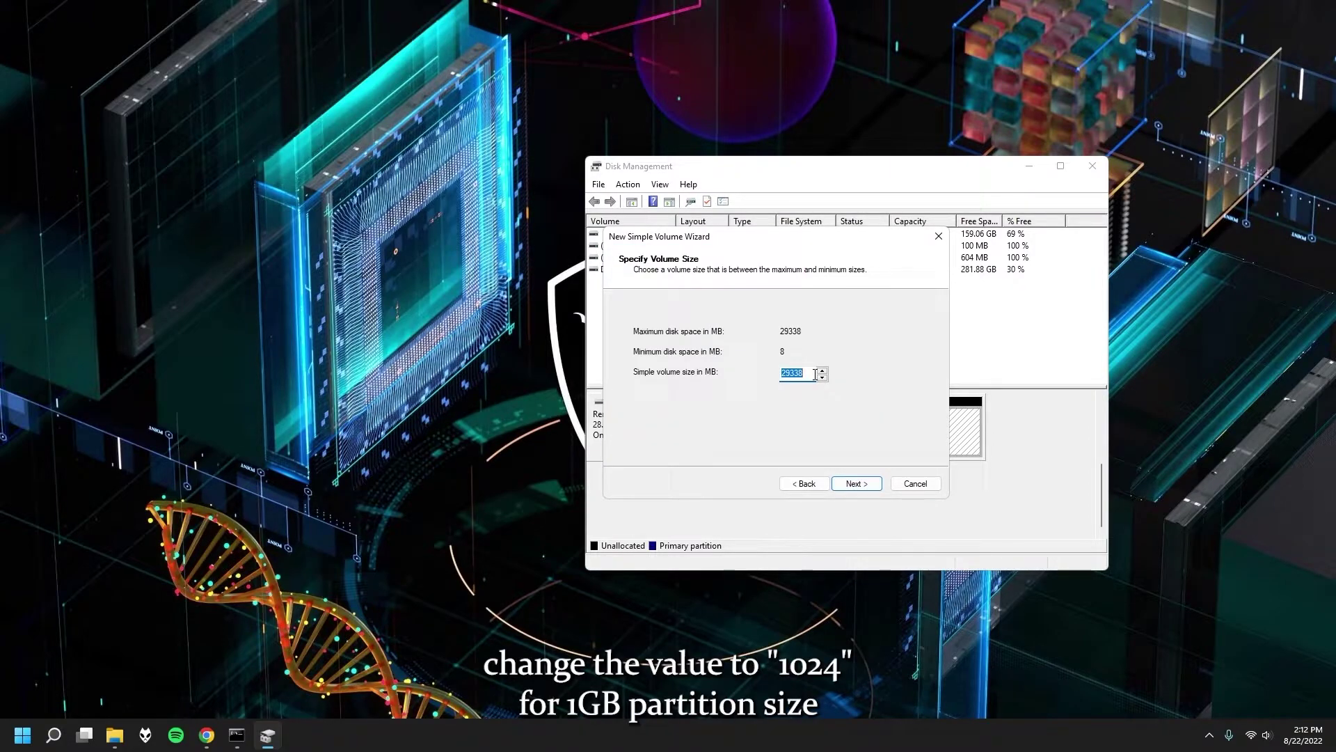
{"action": "type", "text": "1"}
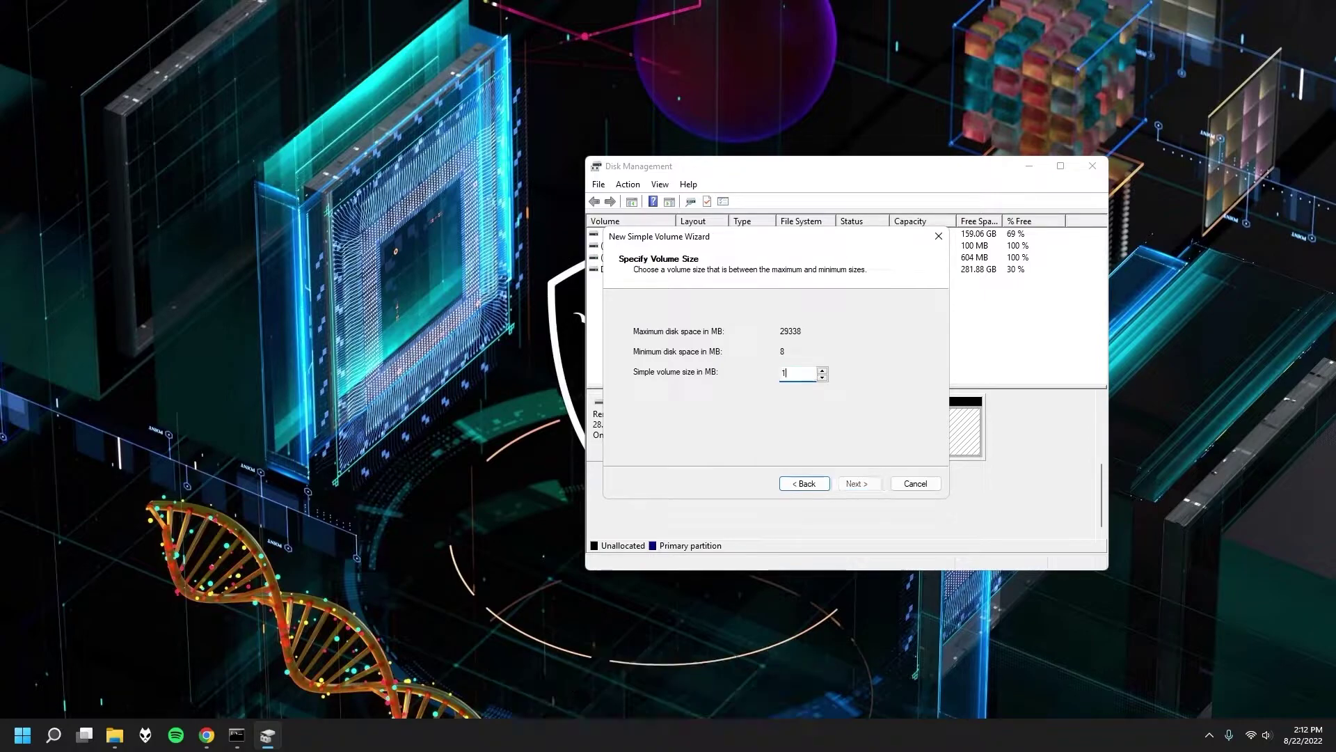
{"action": "type", "text": "024"}
{"action": "left_click", "coordinate": [857, 484]}
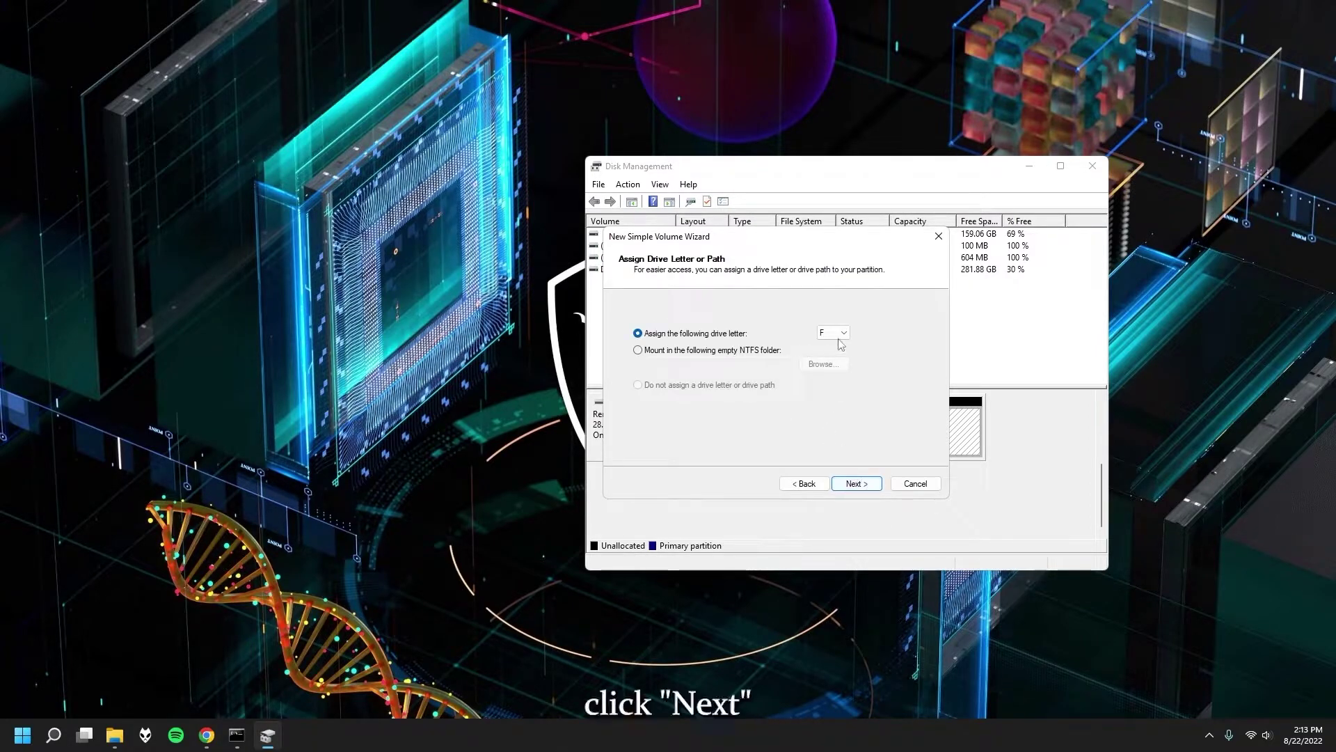
{"action": "left_click", "coordinate": [865, 486]}
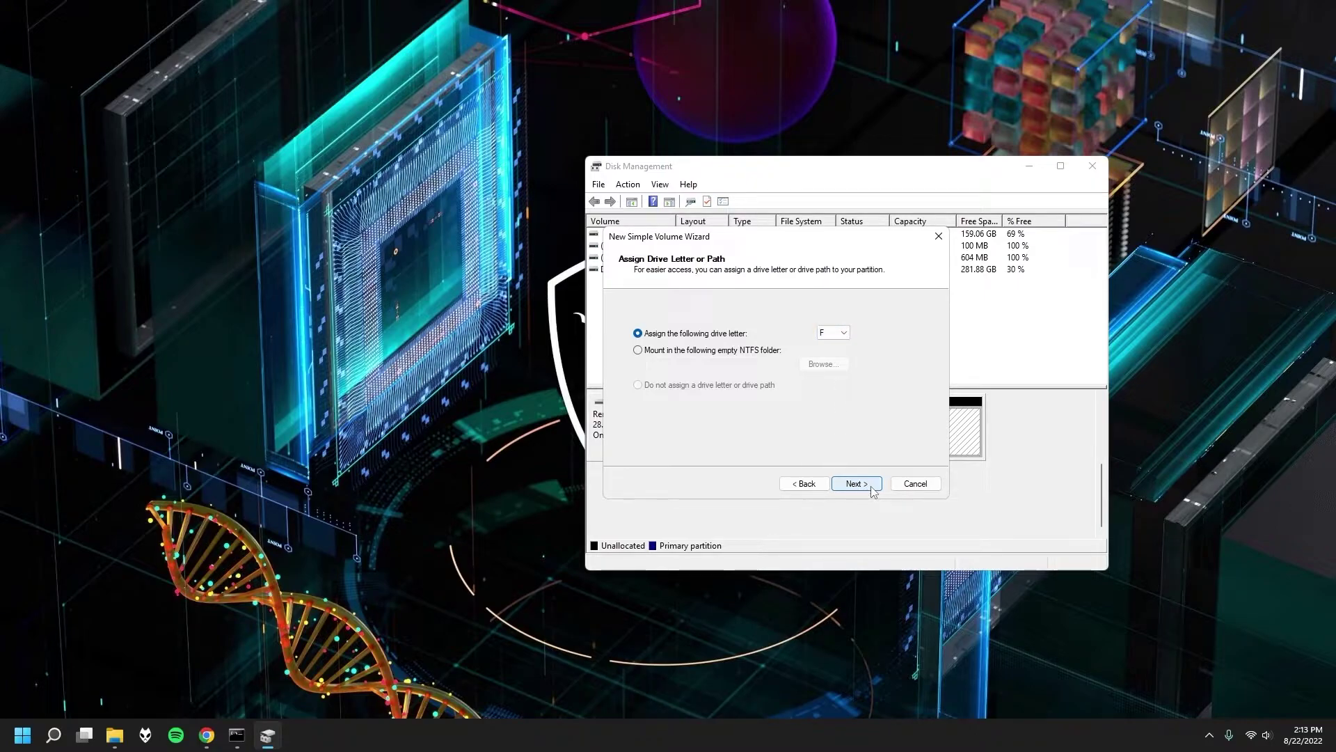
{"action": "left_click", "coordinate": [873, 490]}
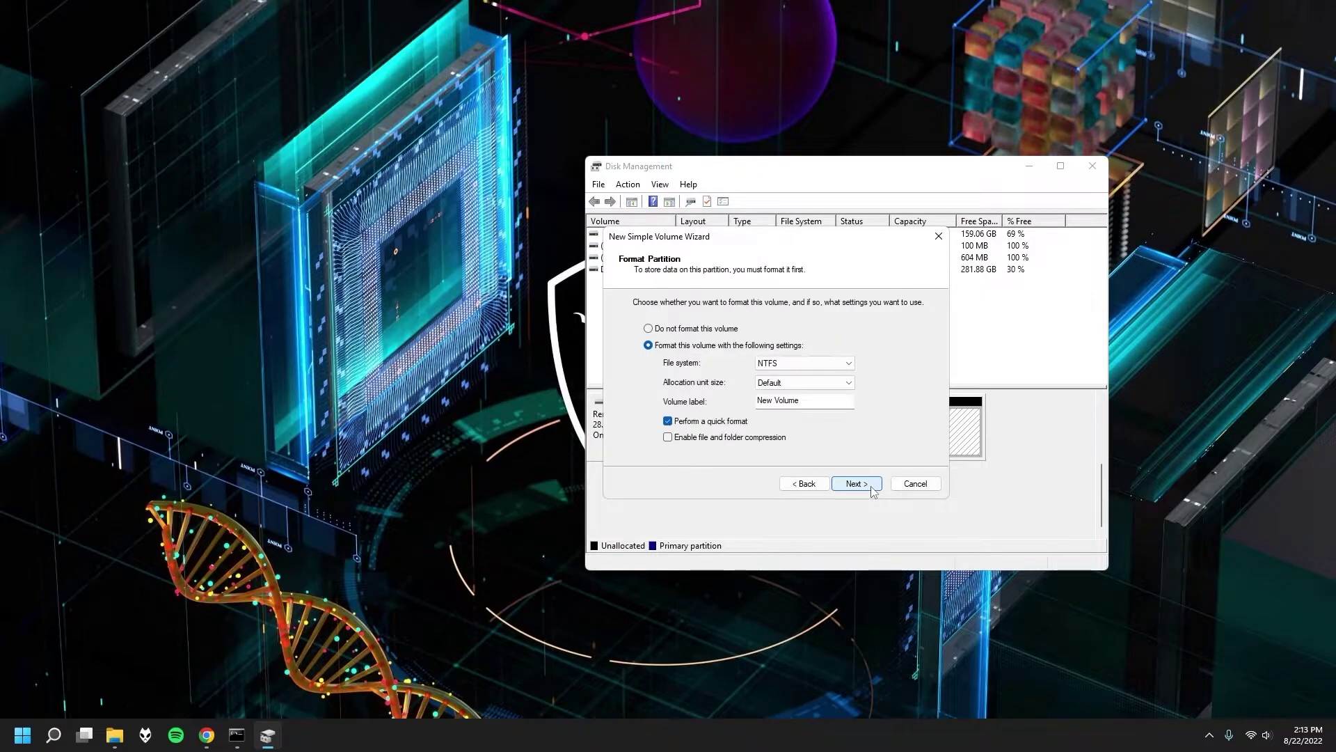
Set the new volume to be formatted as FAT32 with the volume label BOOT
{"action": "left_click", "coordinate": [790, 363]}
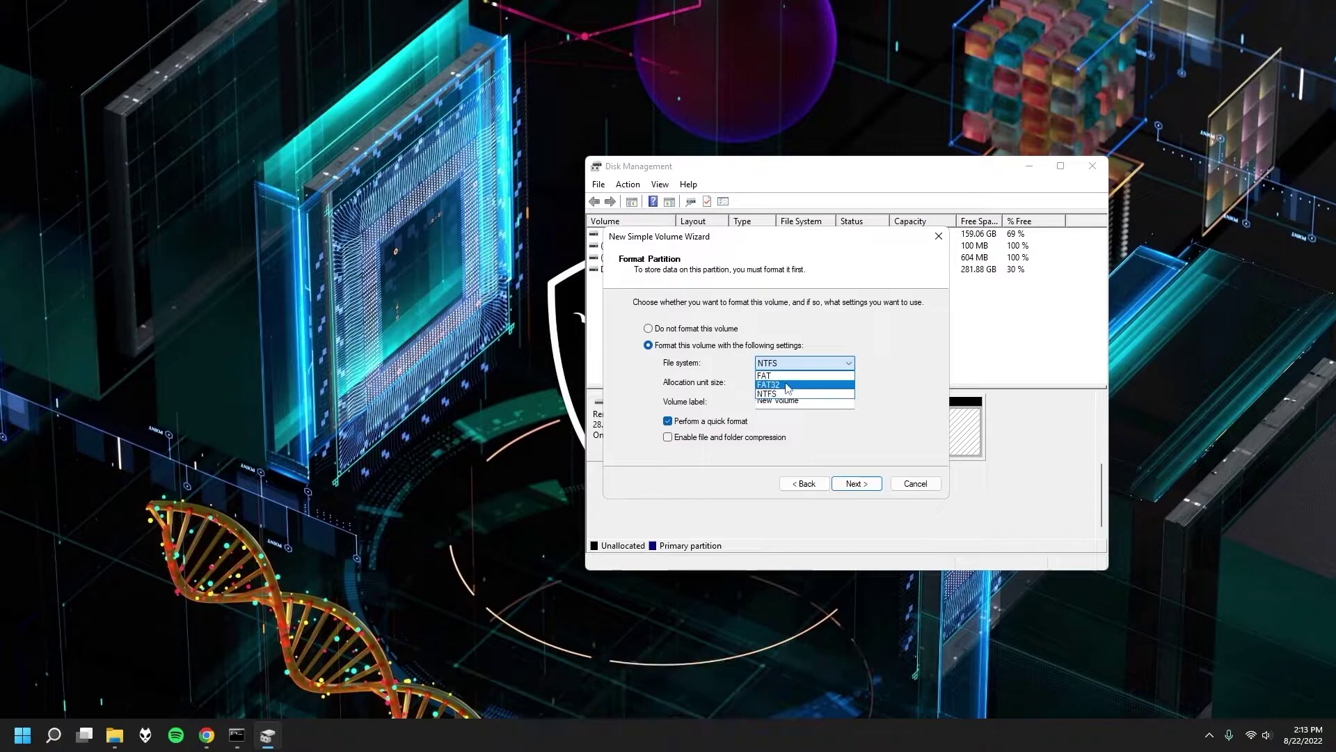
{"action": "left_click", "coordinate": [787, 384]}
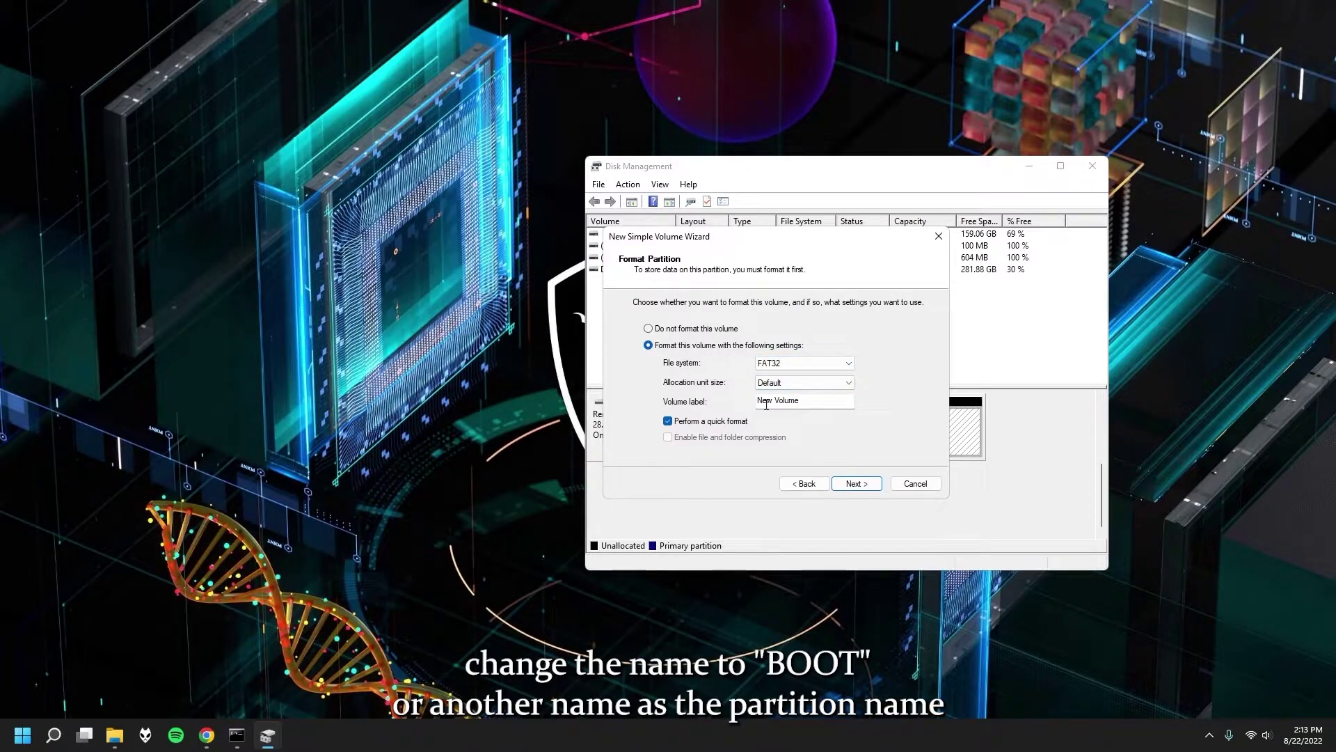
{"action": "left_click", "coordinate": [822, 399]}
{"action": "key", "text": "ctrl+a"}
{"action": "type", "text": "BOOT"}
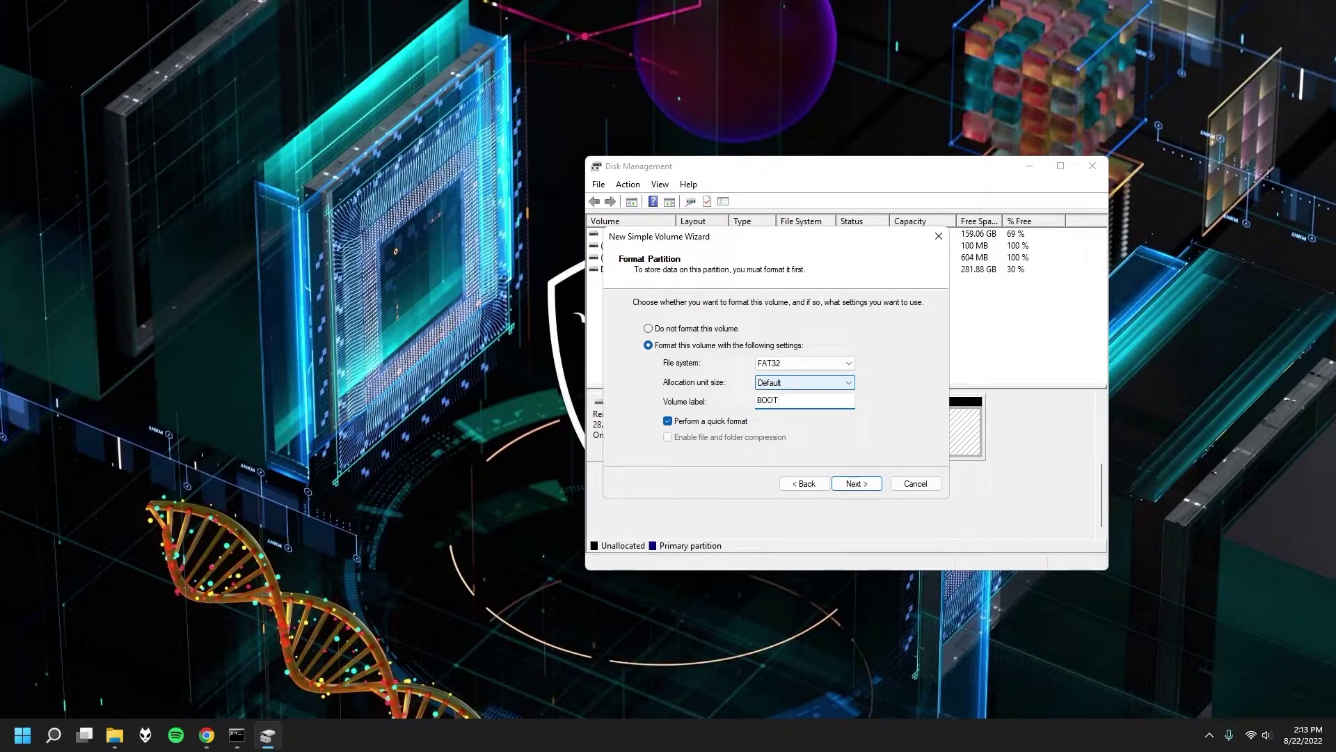
{"action": "left_click", "coordinate": [852, 485]}
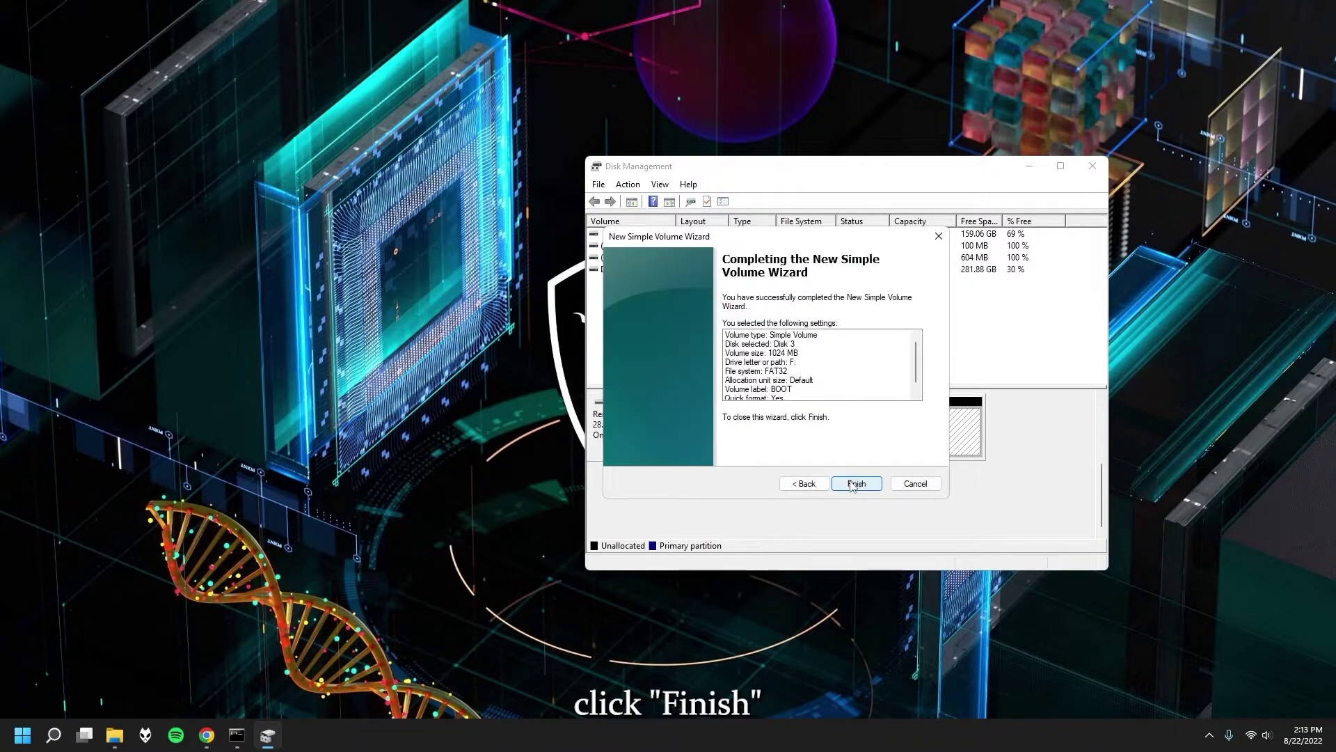
Finish creating the BOOT volume and start another simple volume in Disk 3's remaining space, keeping the full 28313 MB and drive letter E
{"action": "left_click", "coordinate": [850, 481]}
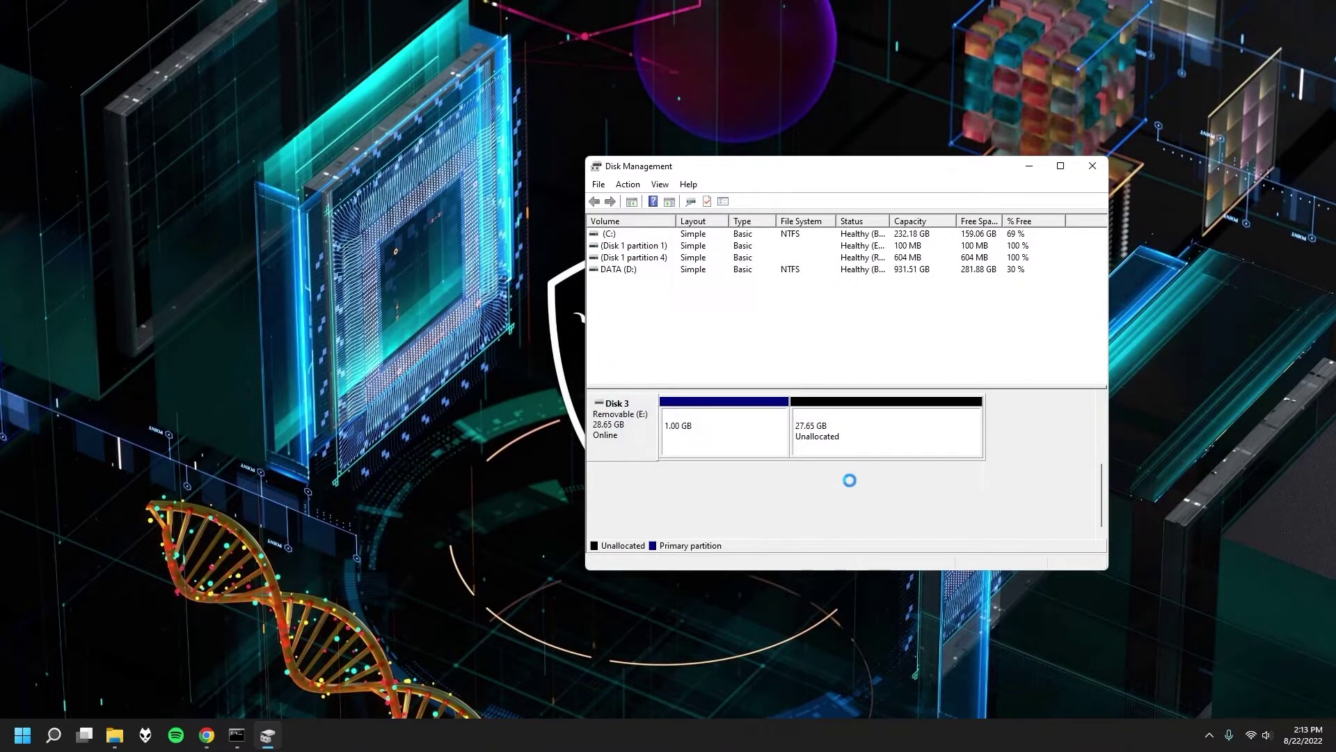
{"action": "right_click", "coordinate": [850, 444]}
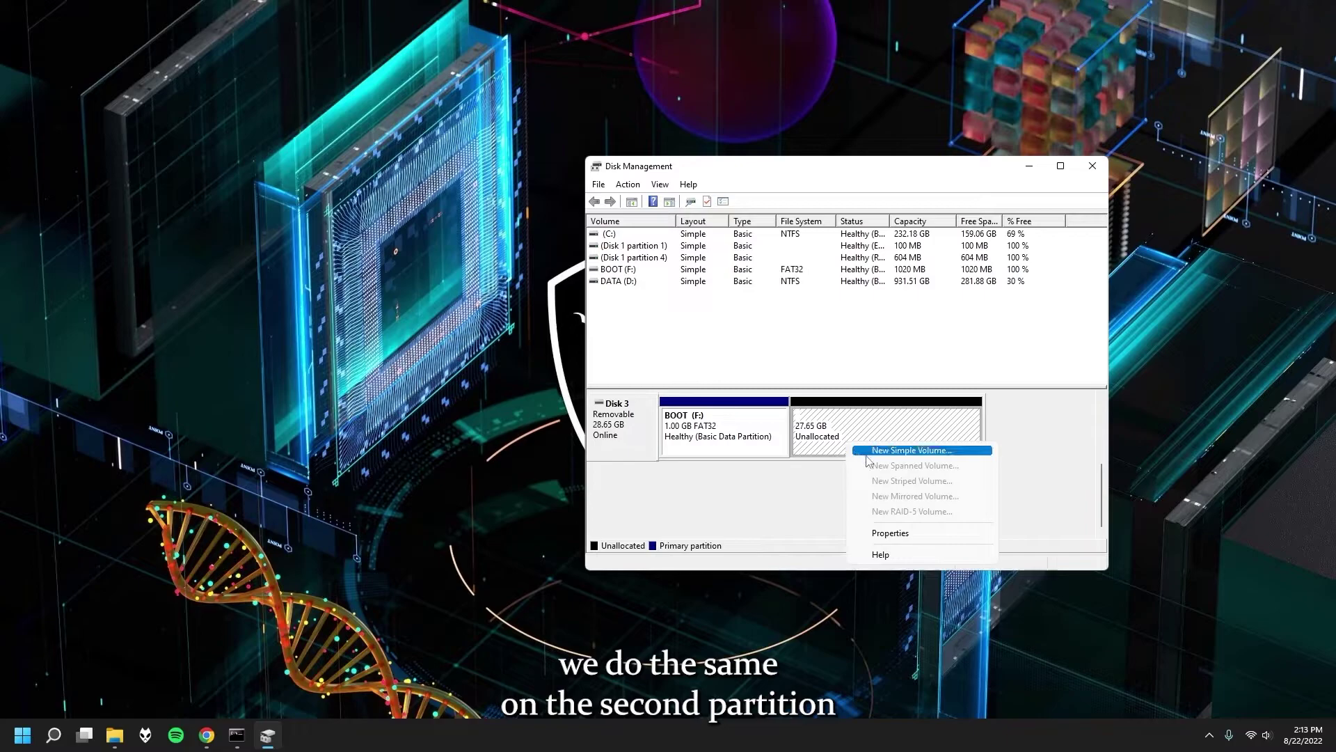
{"action": "left_click", "coordinate": [868, 452]}
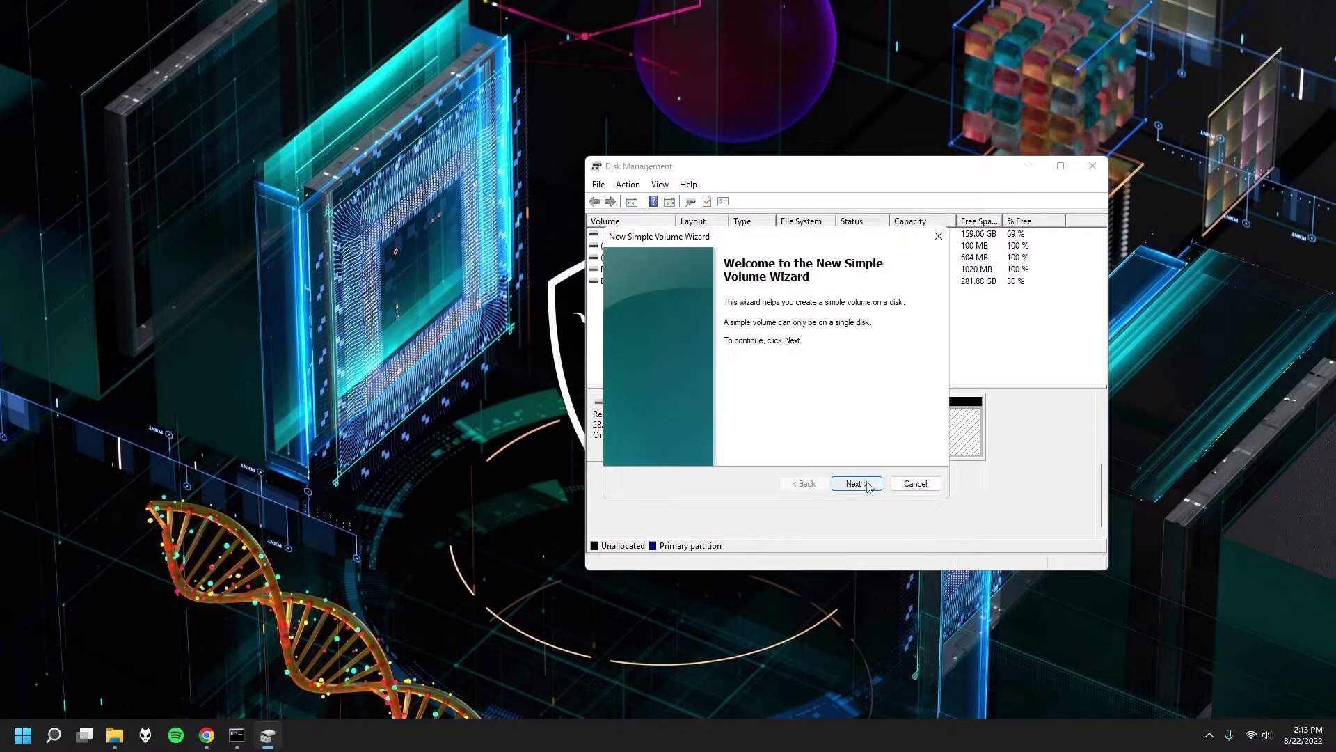
{"action": "left_click", "coordinate": [867, 484]}
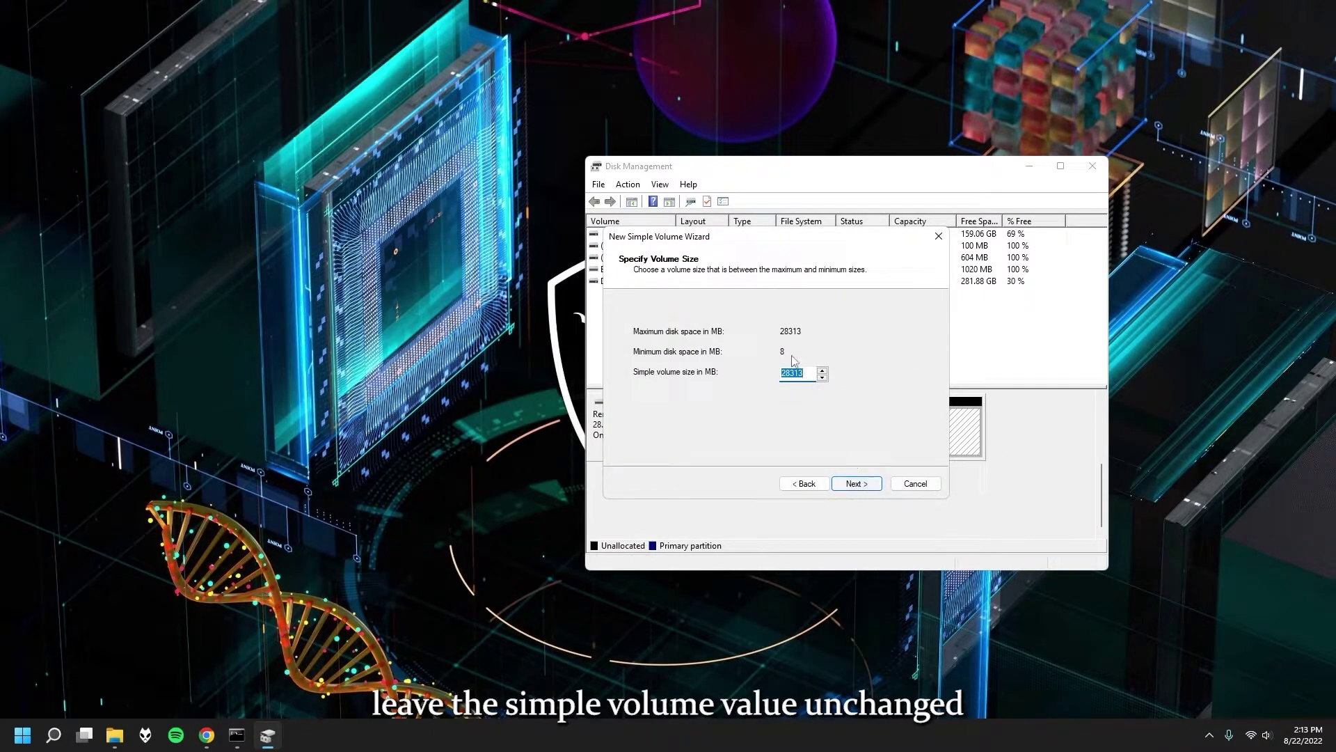
{"action": "left_click", "coordinate": [856, 488]}
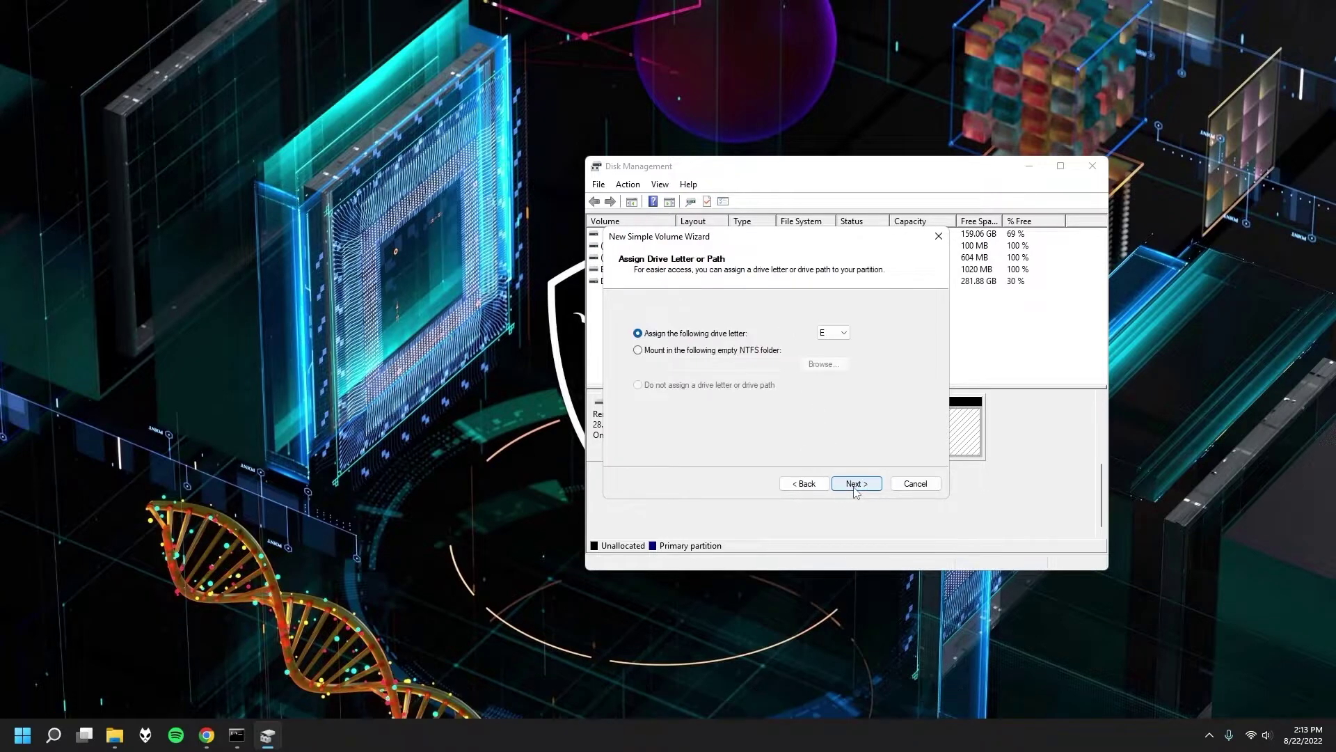
{"action": "left_click", "coordinate": [856, 488]}
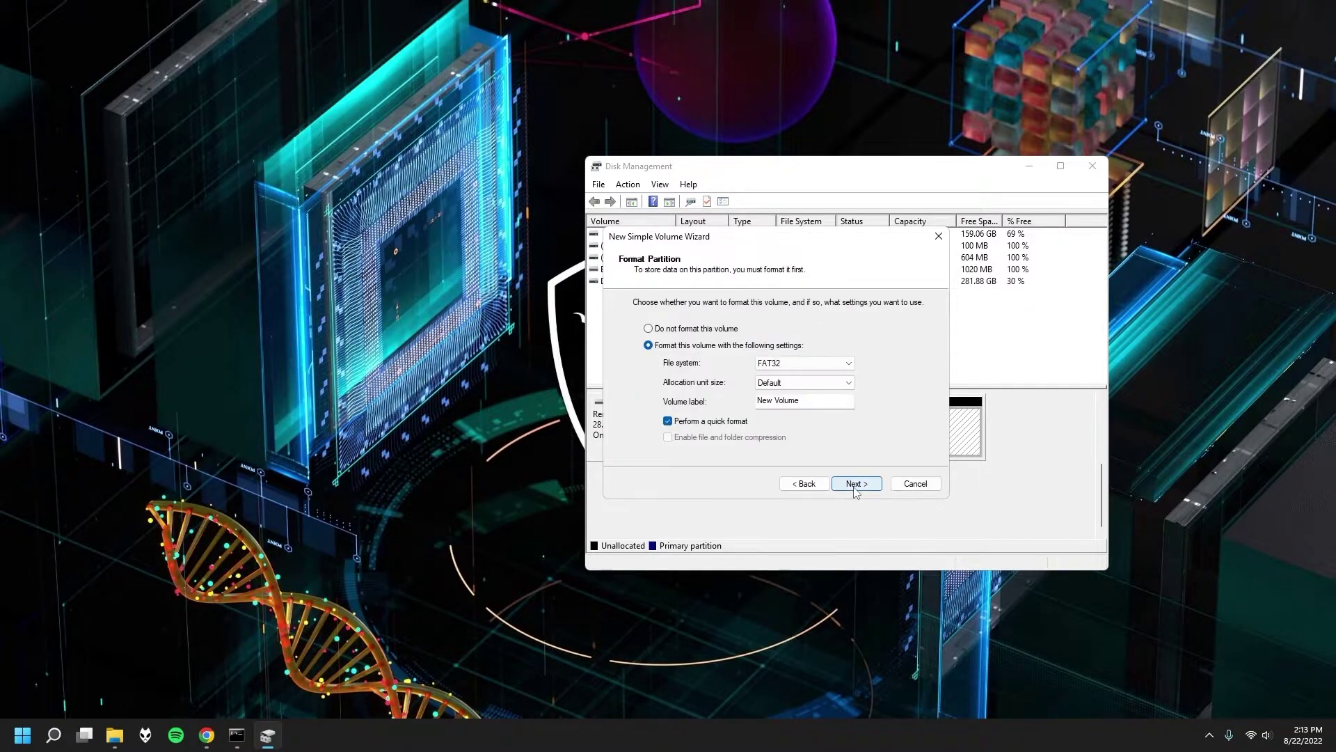
Format the second volume as NTFS with the volume label DATA and finish creating it
{"action": "left_click", "coordinate": [805, 368]}
{"action": "left_click", "coordinate": [799, 382]}
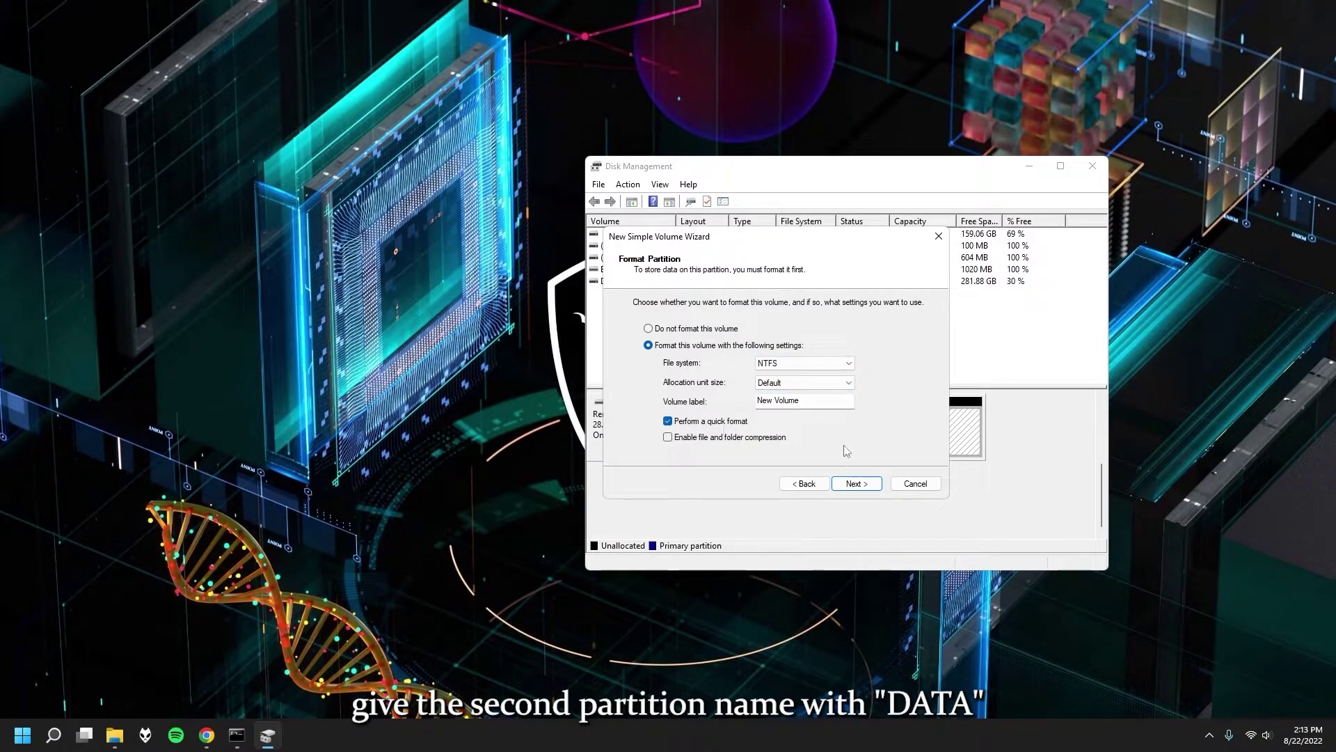
{"action": "left_click_drag", "start_coordinate": [800, 401], "coordinate": [736, 402]}
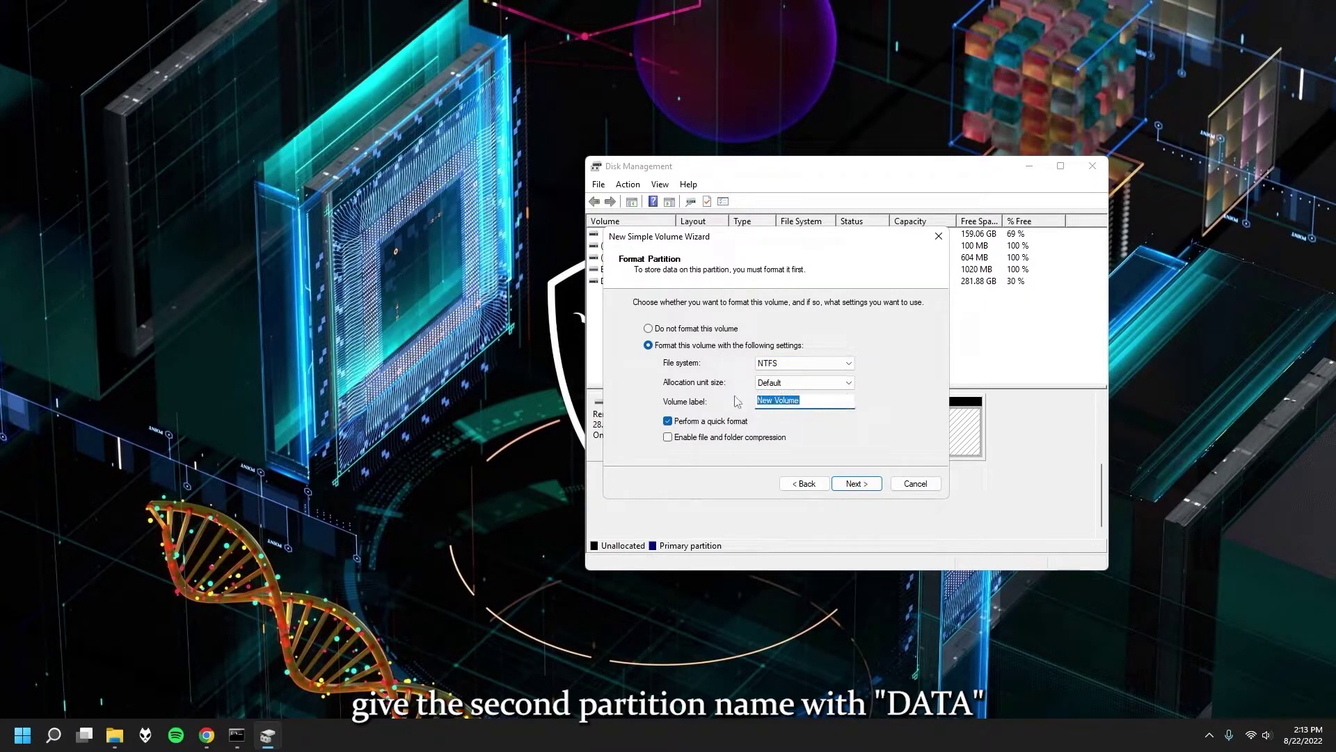
{"action": "type", "text": "DATA"}
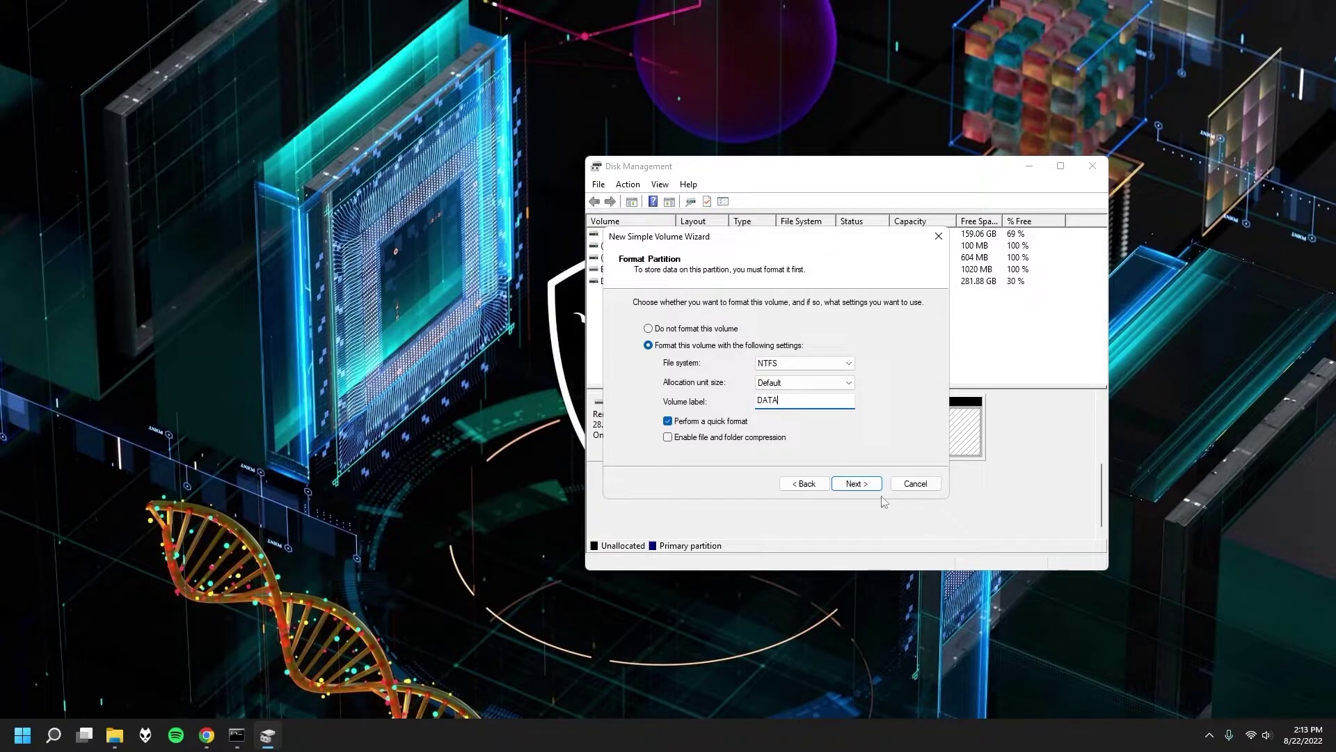
{"action": "left_click", "coordinate": [858, 487]}
{"action": "left_click", "coordinate": [858, 487]}
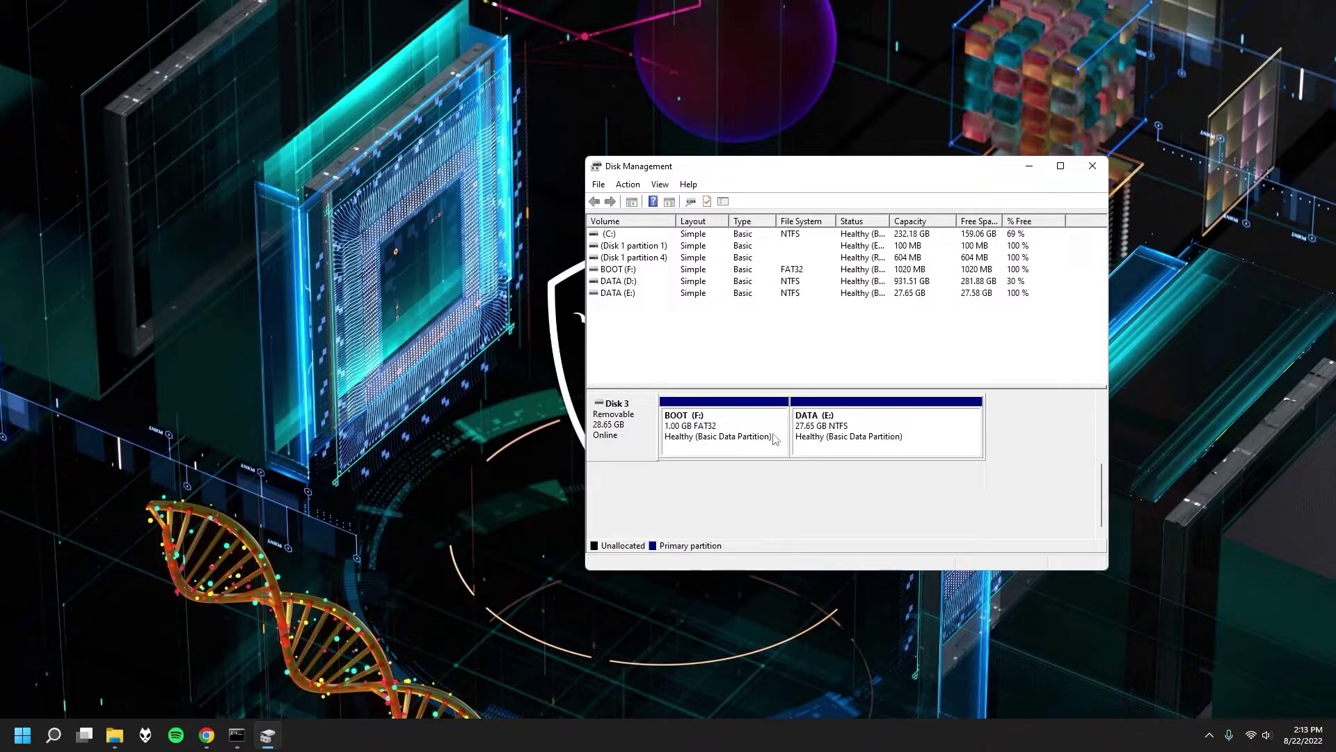
Switch to File Explorer and check the new BOOT (F:) and DATA (E:) partitions under This PC
{"action": "left_click", "coordinate": [115, 738]}
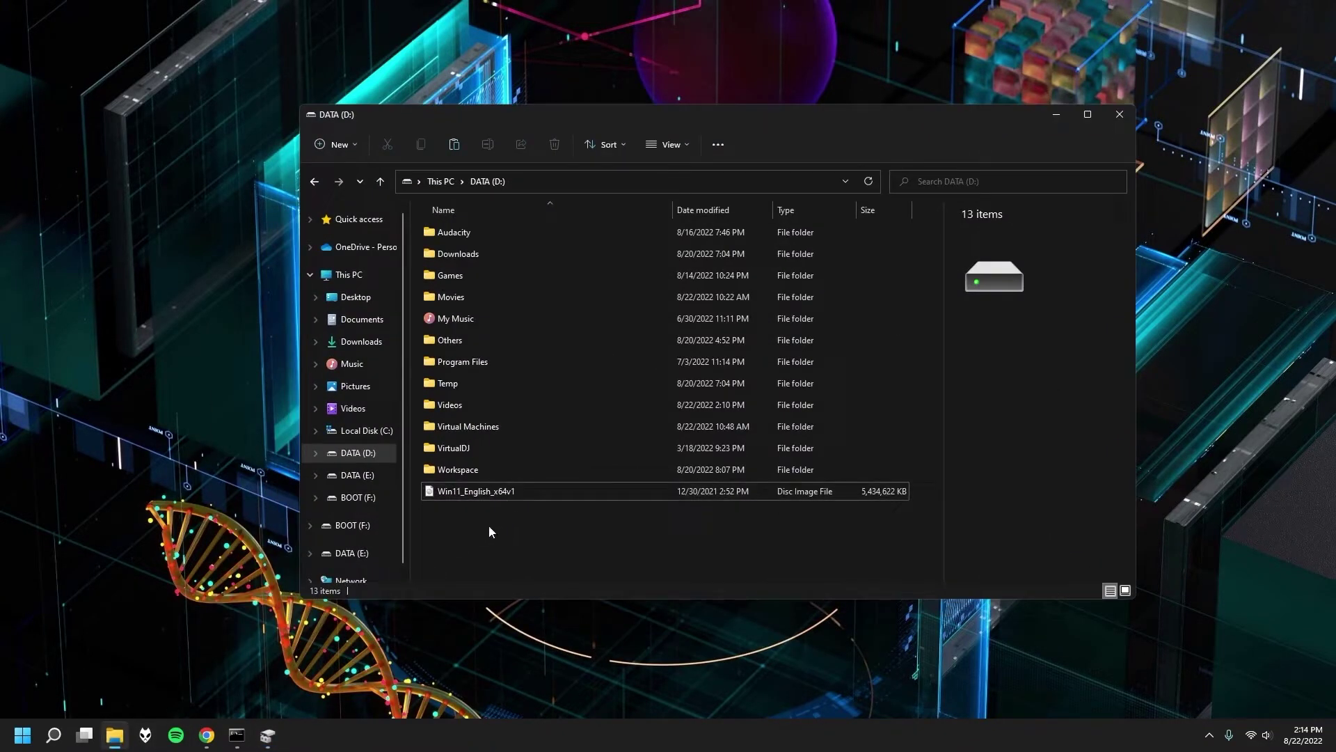
{"action": "left_click", "coordinate": [349, 274]}
{"action": "left_click", "coordinate": [711, 428]}
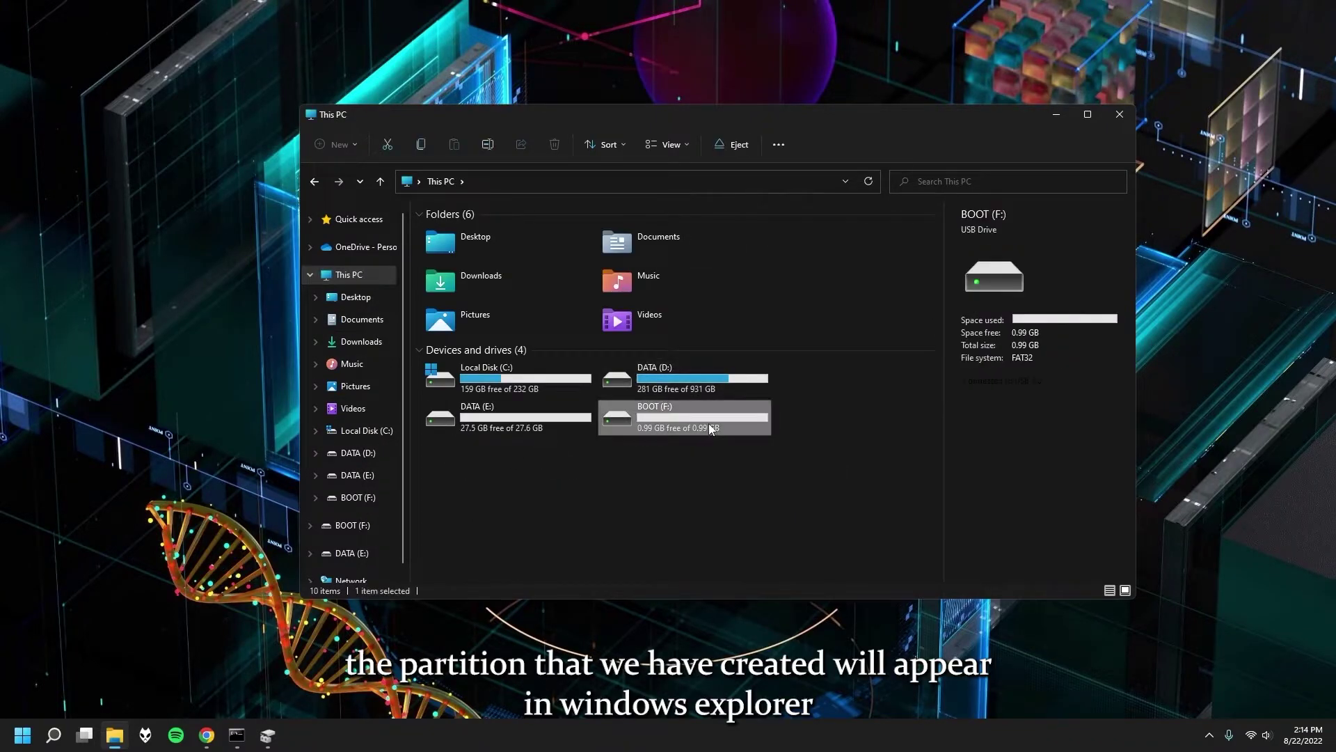
{"action": "left_click", "coordinate": [505, 421]}
{"action": "left_click", "coordinate": [661, 407]}
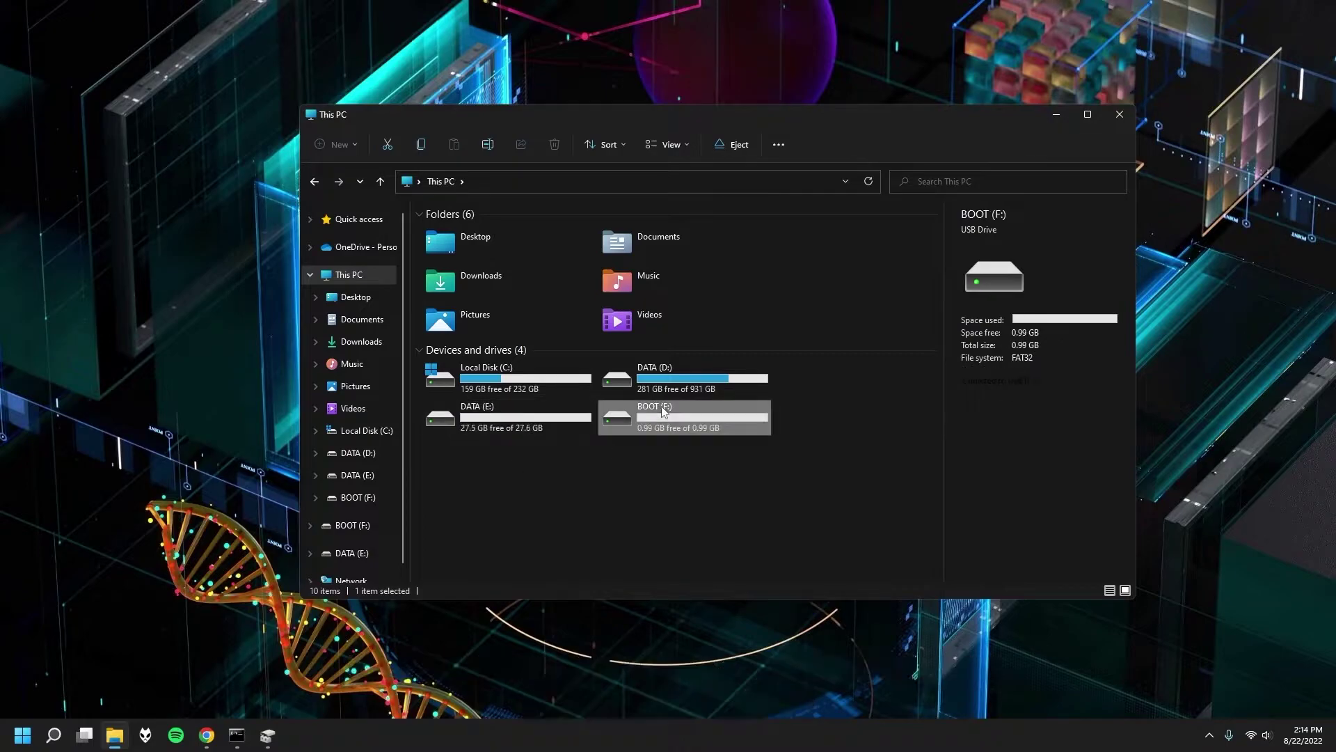
{"action": "left_click", "coordinate": [656, 474]}
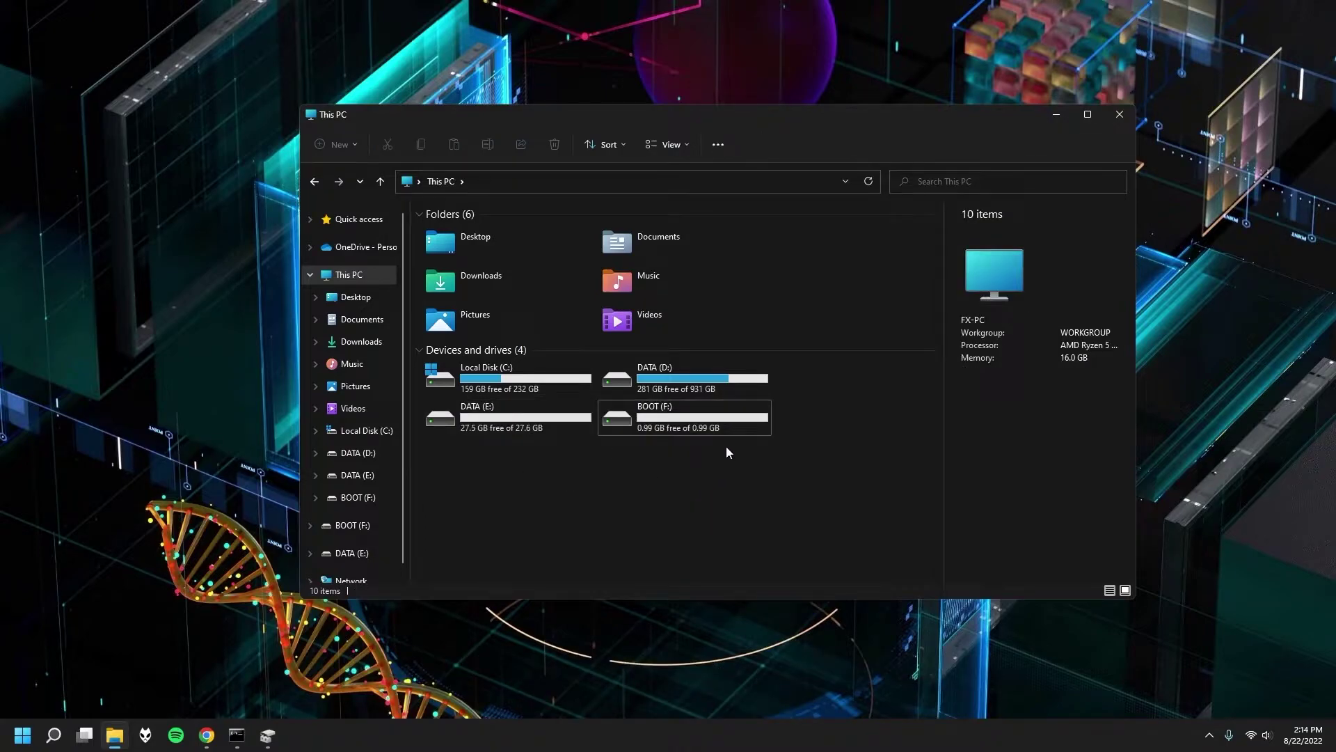
Open the DATA (D:) drive and mount the Win11_English_x64v1 disc image
{"action": "double_click", "coordinate": [658, 372]}
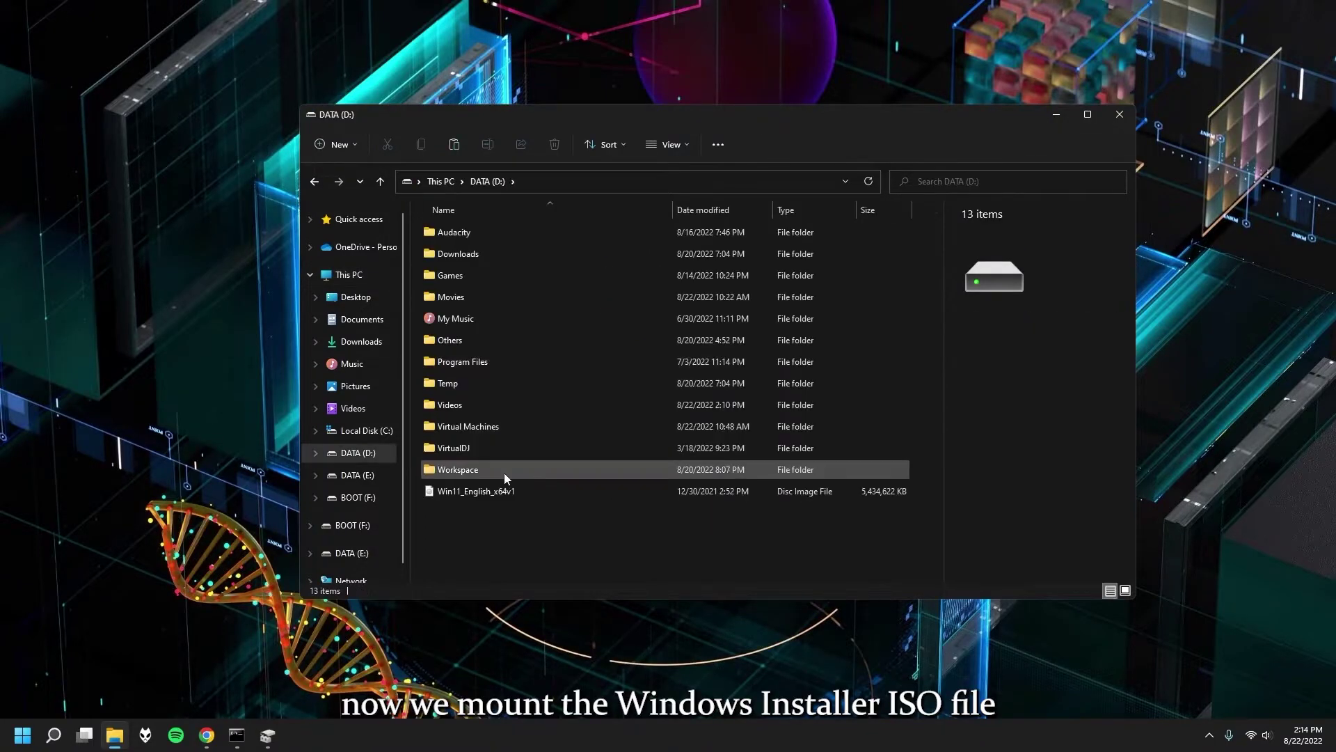
{"action": "left_click", "coordinate": [468, 490]}
{"action": "right_click", "coordinate": [466, 493]}
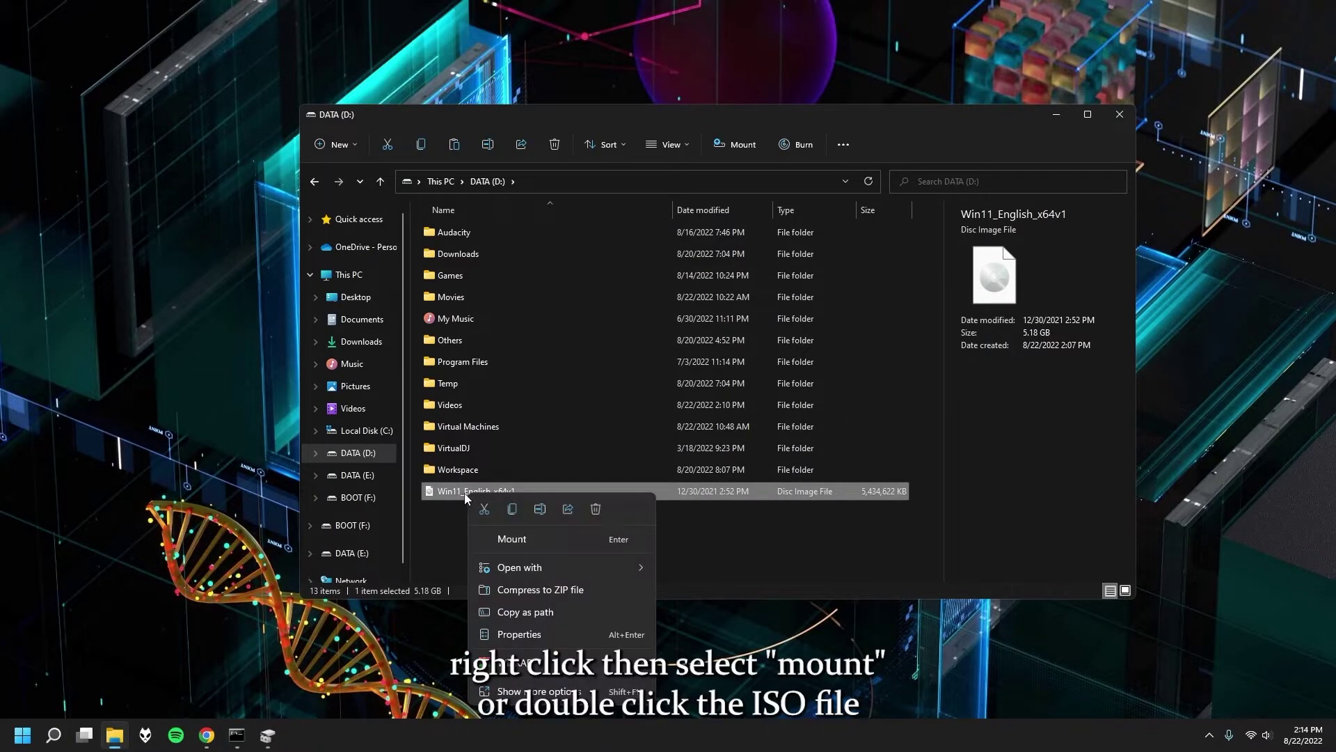
{"action": "left_click", "coordinate": [507, 541]}
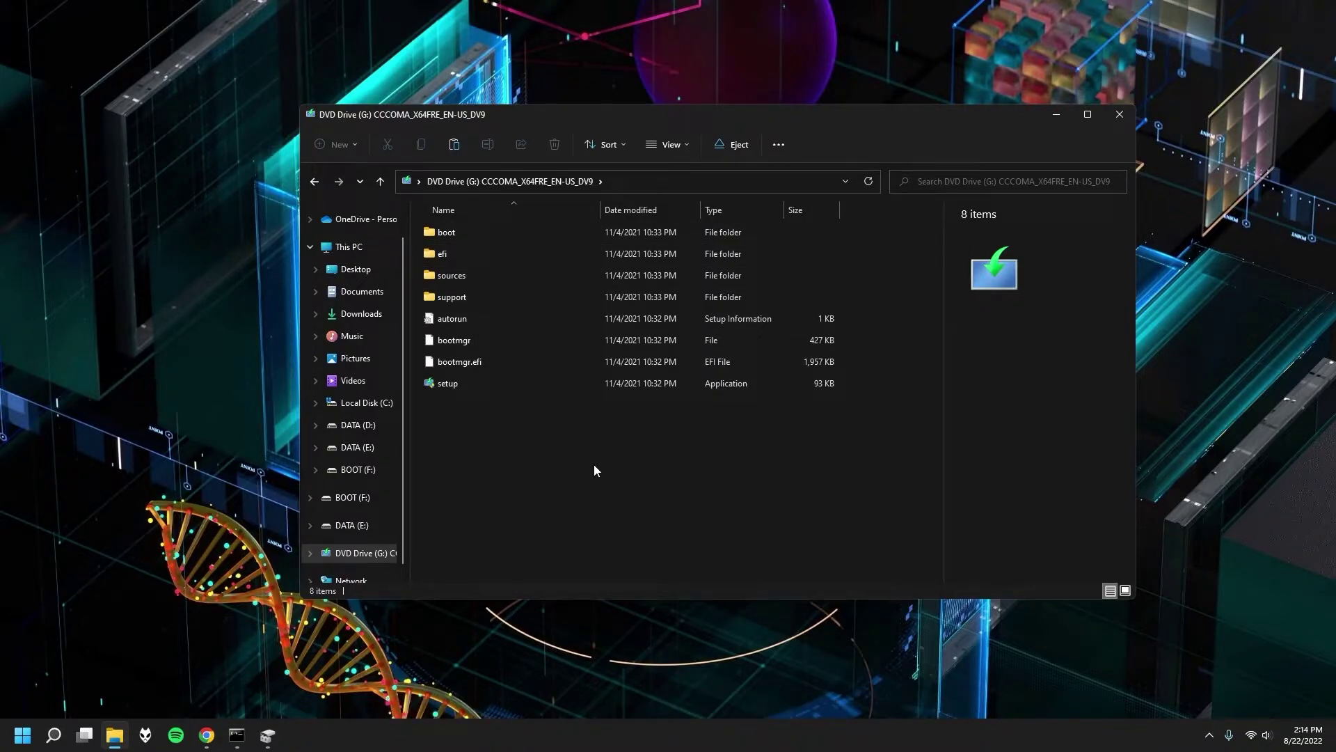
Copy everything on the mounted DVD Drive (G:) except the sources folder
{"action": "key", "text": "ctrl+a"}
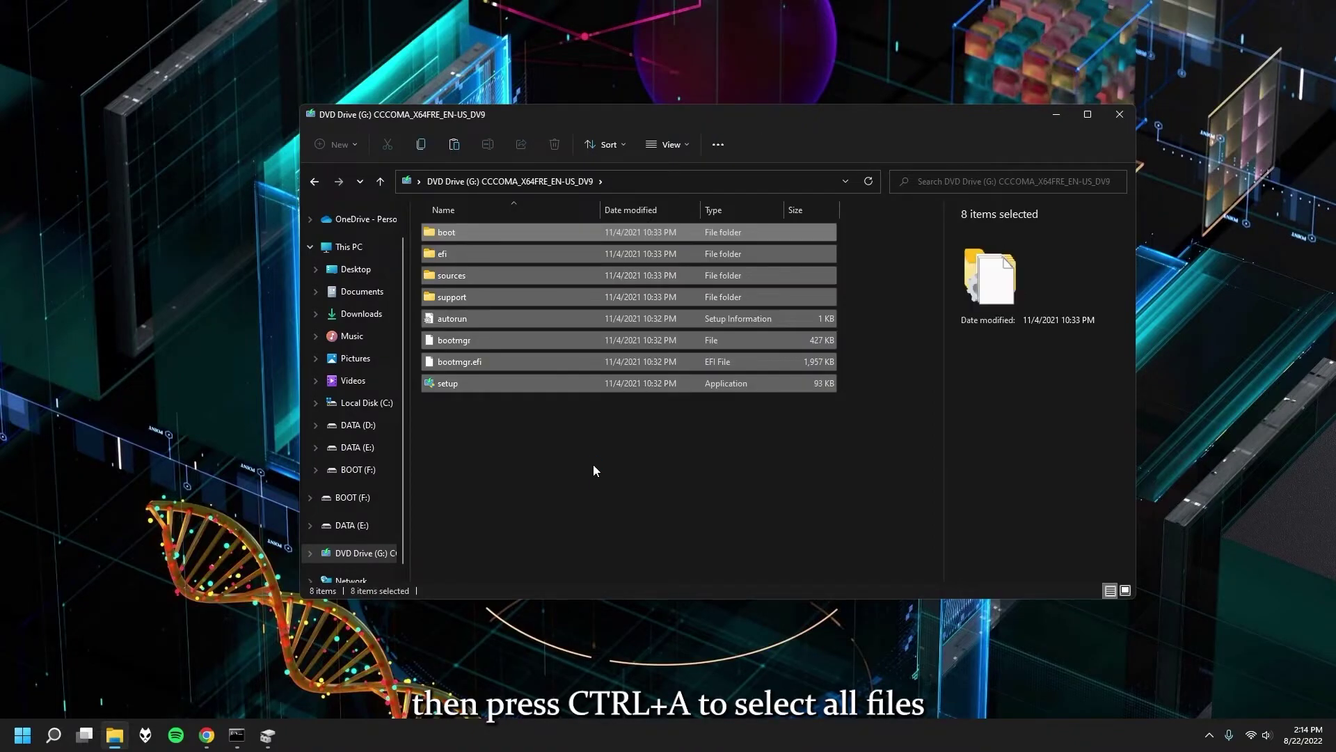
{"action": "left_click", "coordinate": [451, 276], "text": "ctrl"}
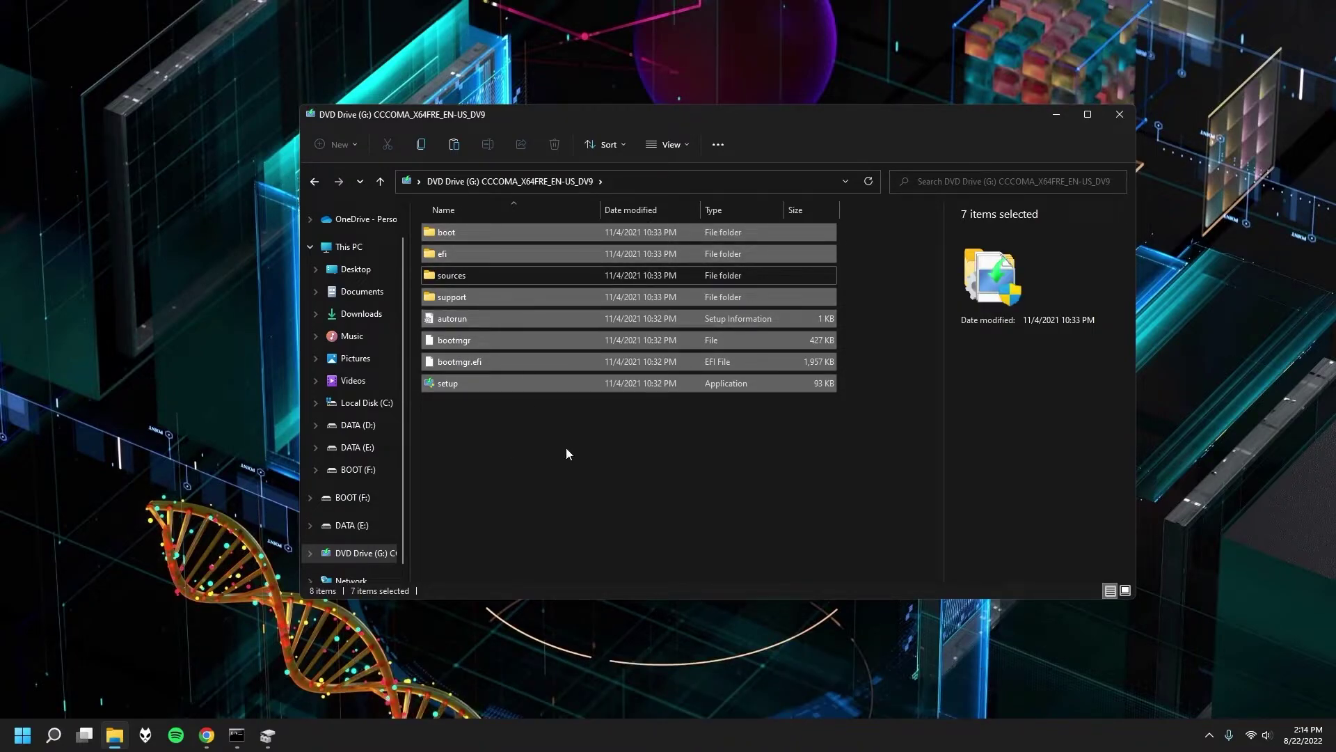
{"action": "right_click", "coordinate": [502, 321]}
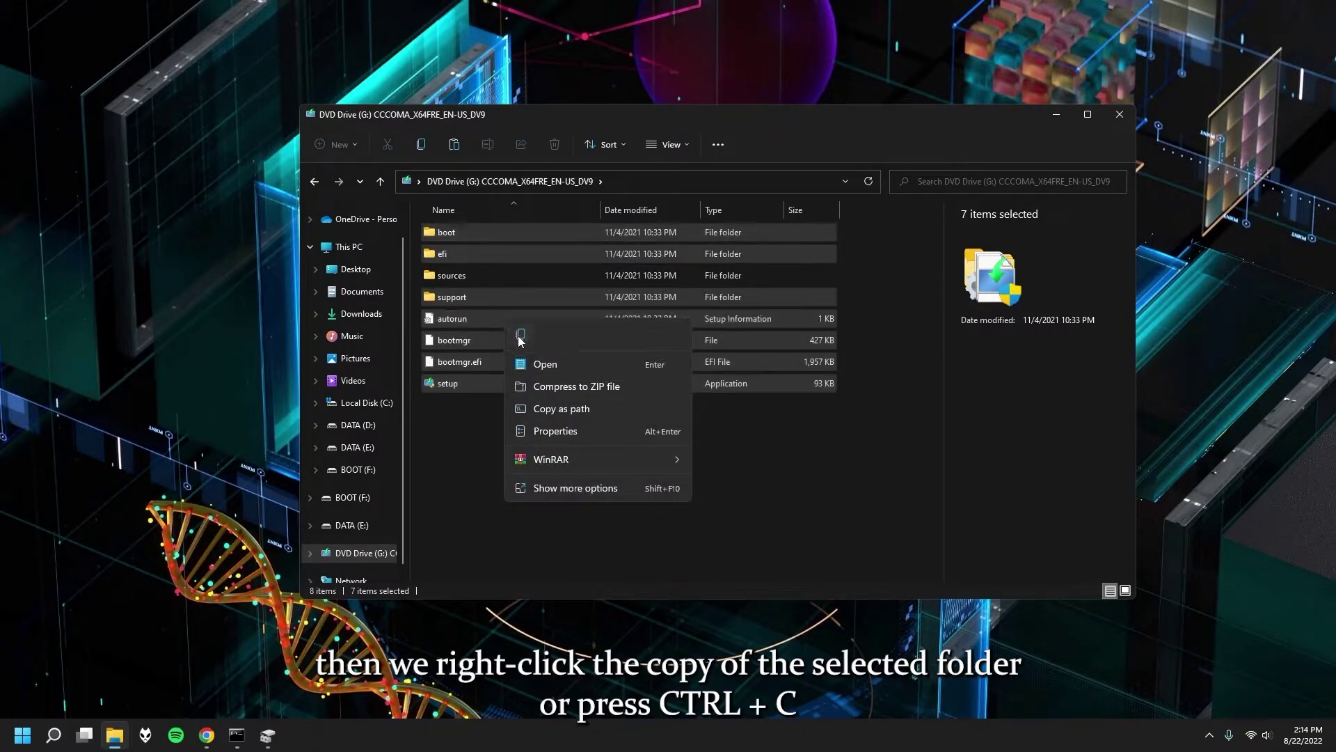
{"action": "left_click", "coordinate": [519, 337]}
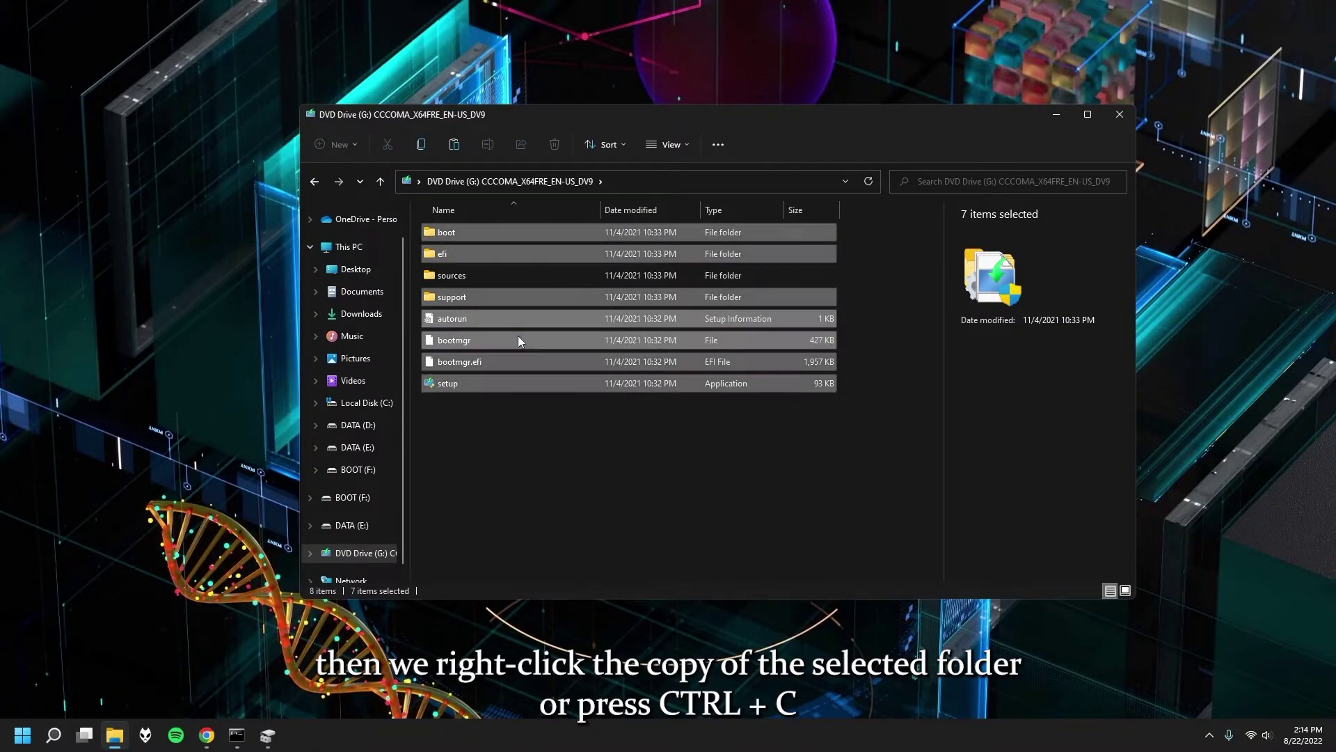
Open the BOOT (F:) drive in a new window and paste the copied installer files into it
{"action": "right_click", "coordinate": [360, 476]}
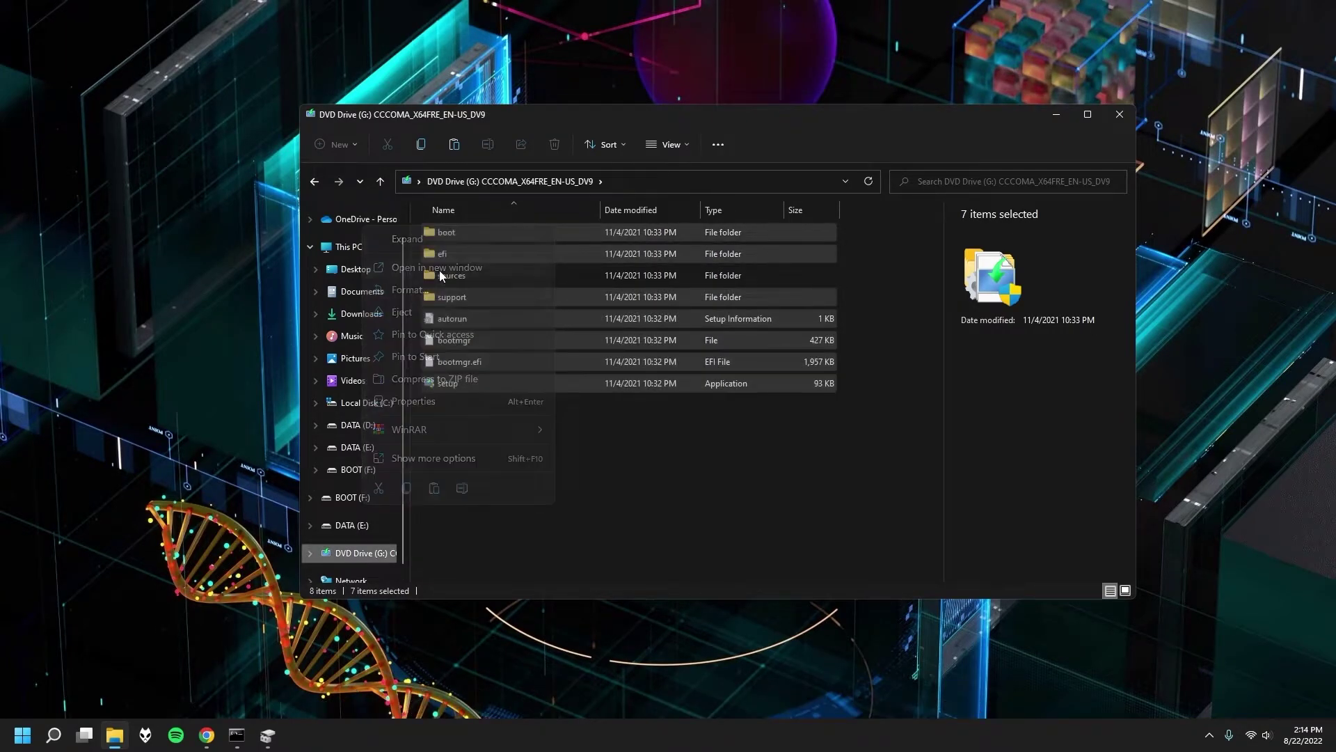
{"action": "left_click", "coordinate": [440, 271]}
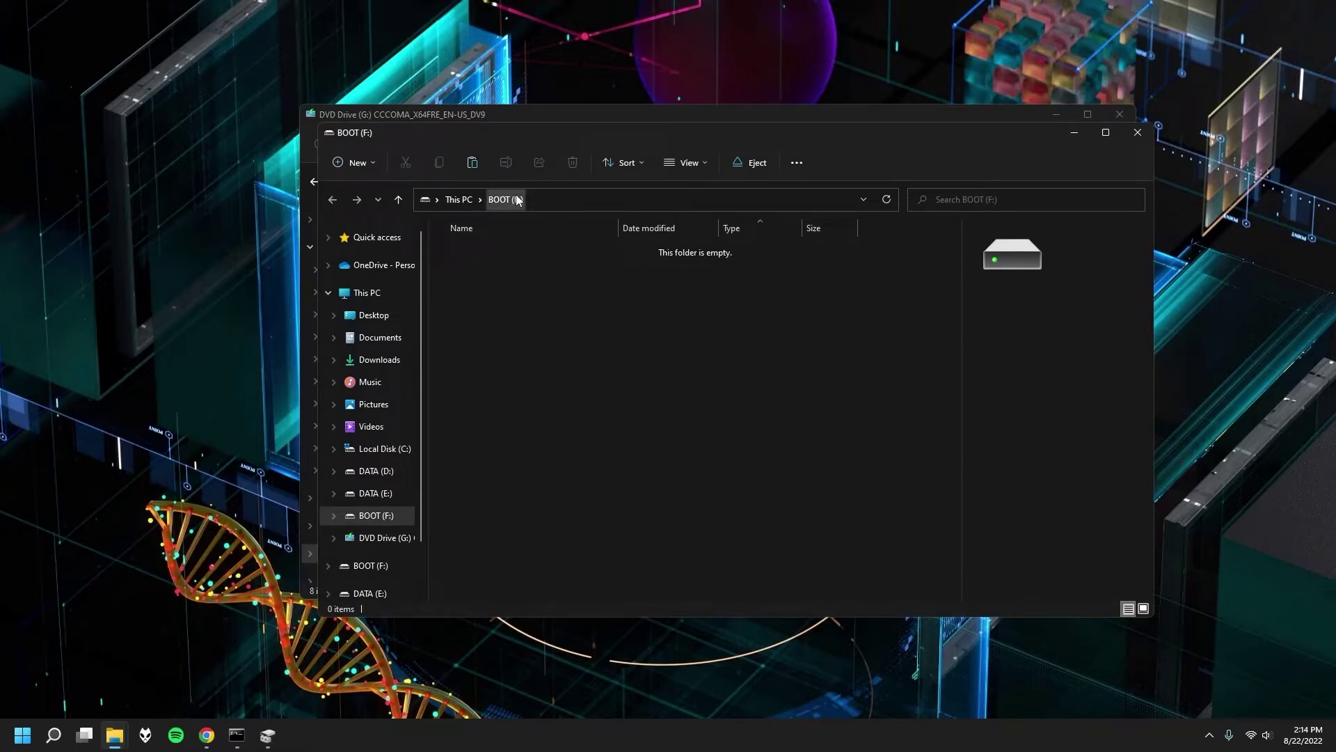
{"action": "right_click", "coordinate": [575, 357]}
{"action": "left_click", "coordinate": [590, 375]}
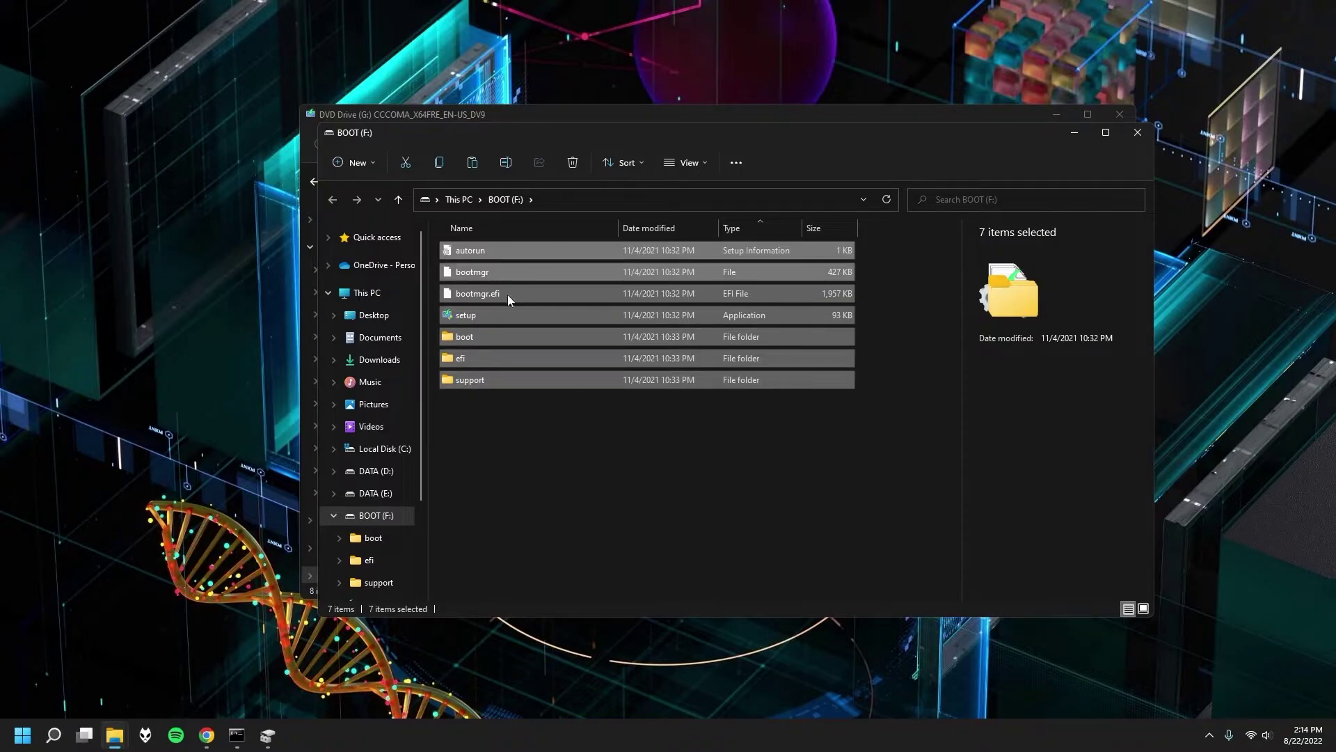
{"action": "left_click", "coordinate": [561, 499]}
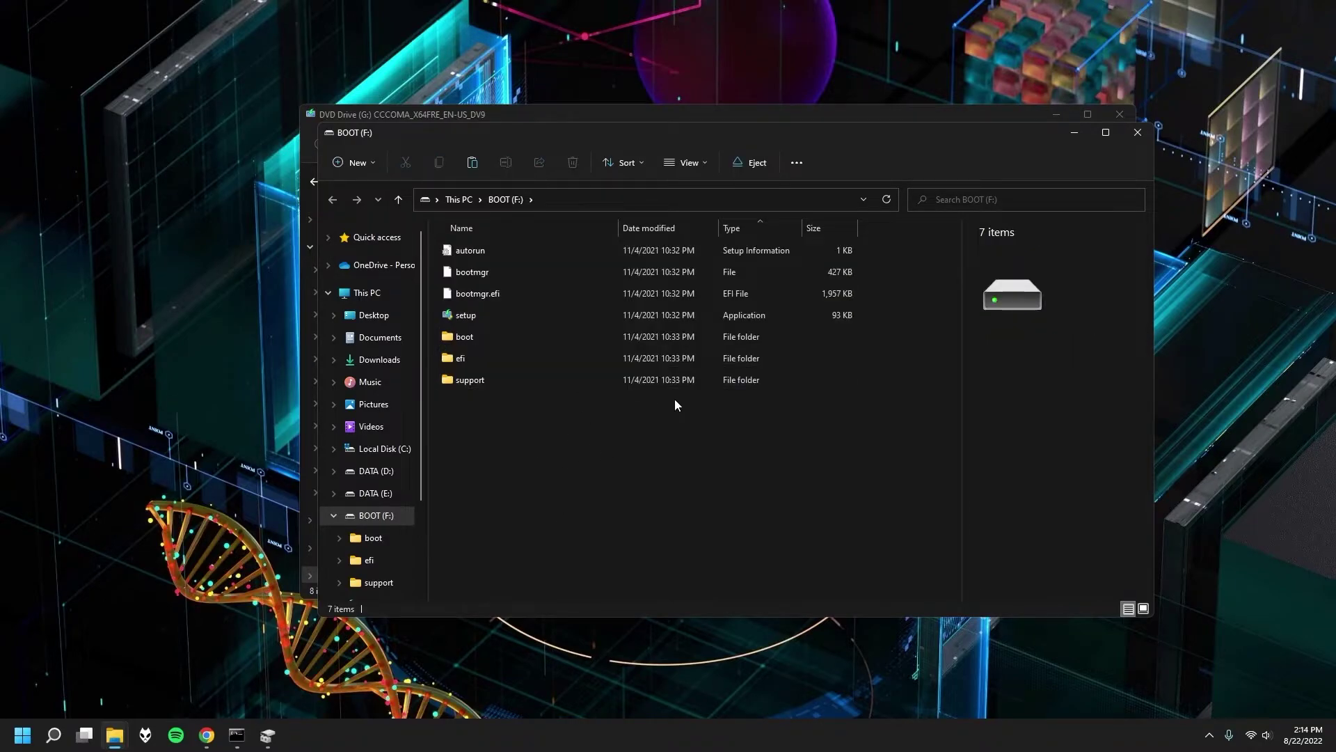
Create a folder named sources on the BOOT (F:) drive and refresh the file listing
{"action": "right_click", "coordinate": [683, 441]}
{"action": "mouse_move", "coordinate": [842, 578]}
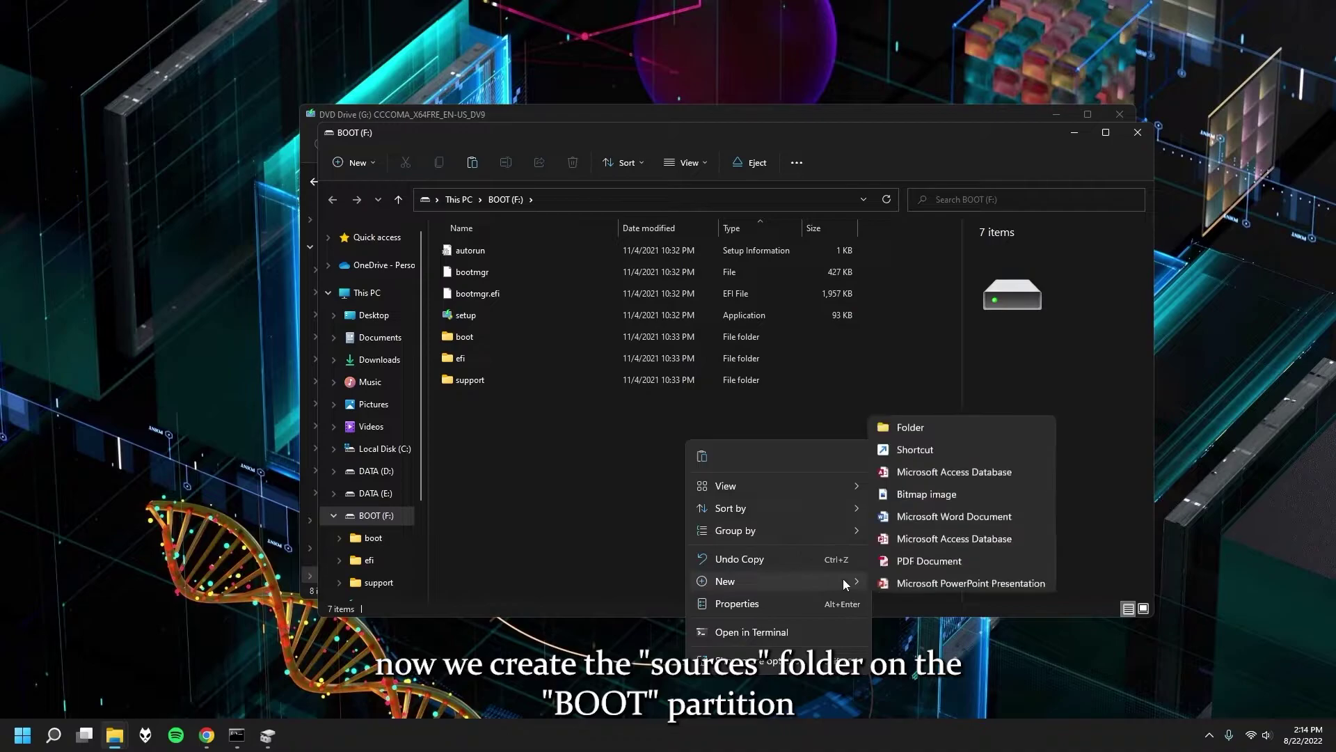
{"action": "left_click", "coordinate": [908, 336]}
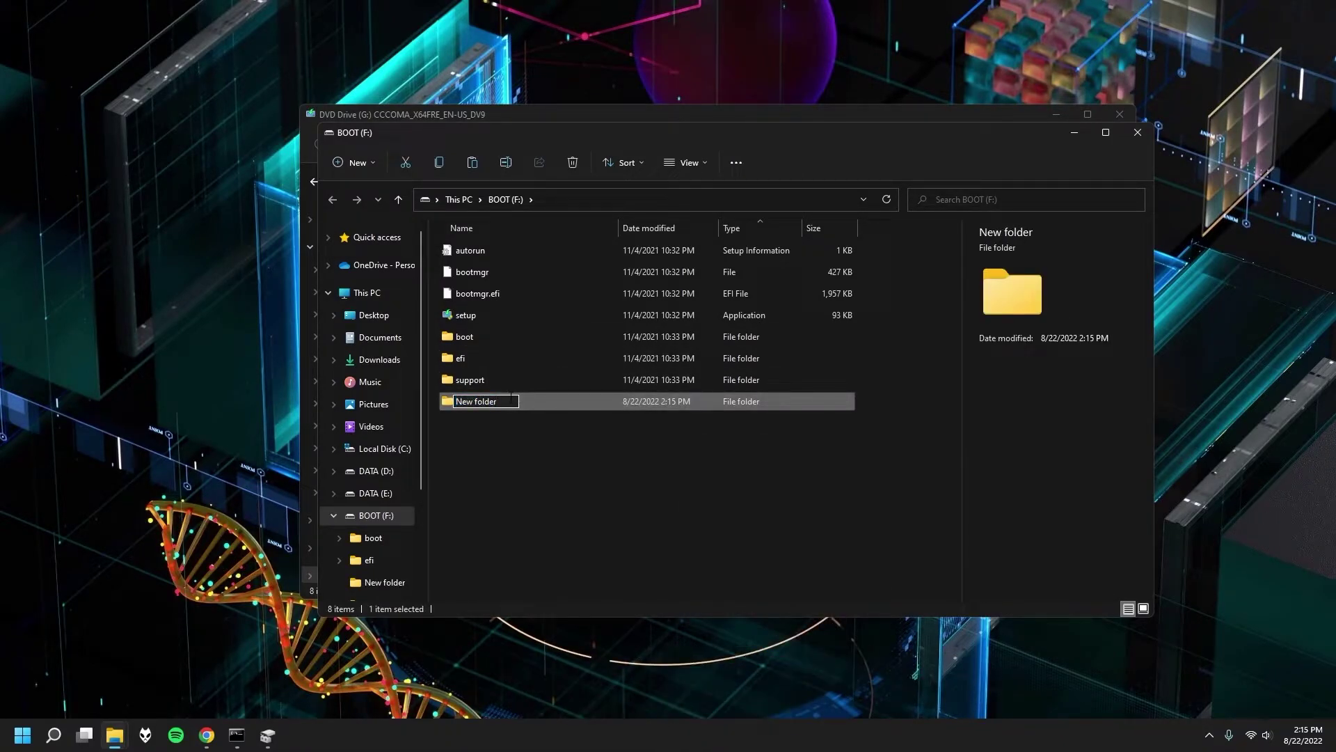
{"action": "key", "text": "ctrl+a"}
{"action": "type", "text": "s"}
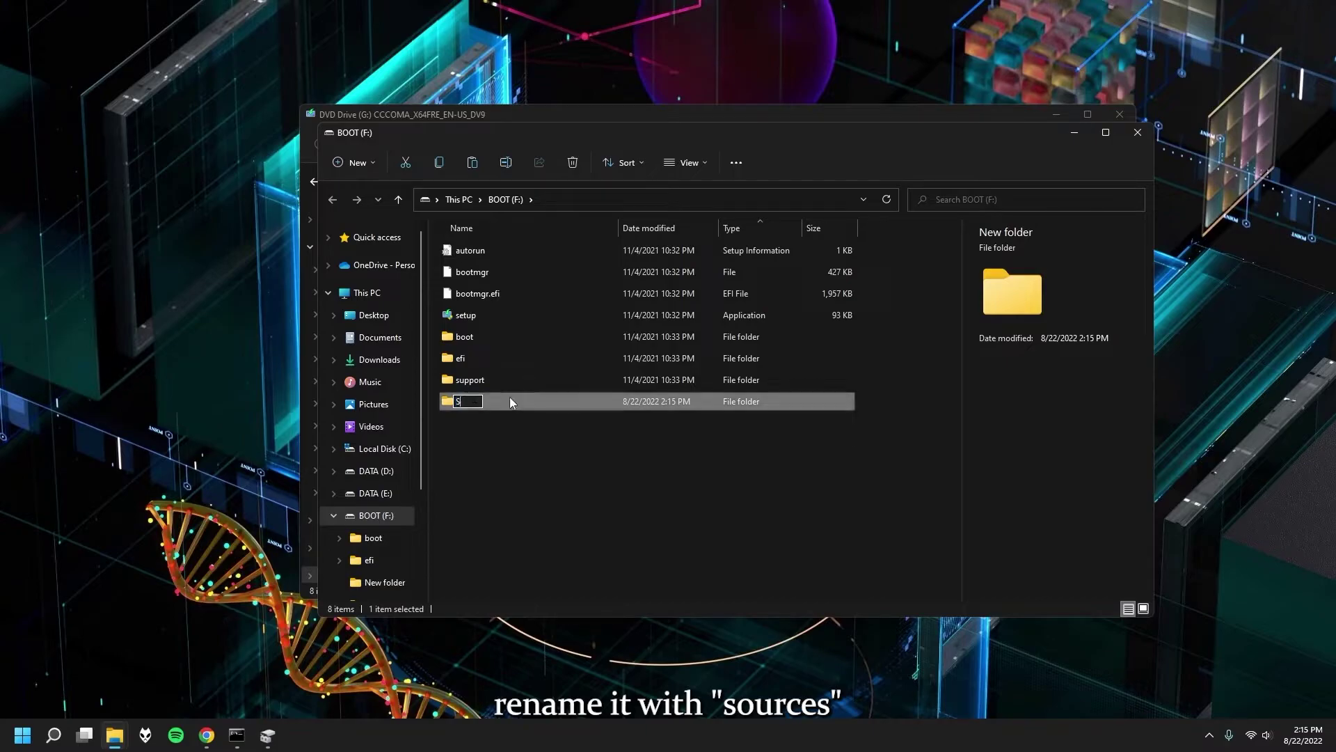
{"action": "key", "text": "BackSpace"}
{"action": "key", "text": "BackSpace"}
{"action": "type", "text": "sourc"}
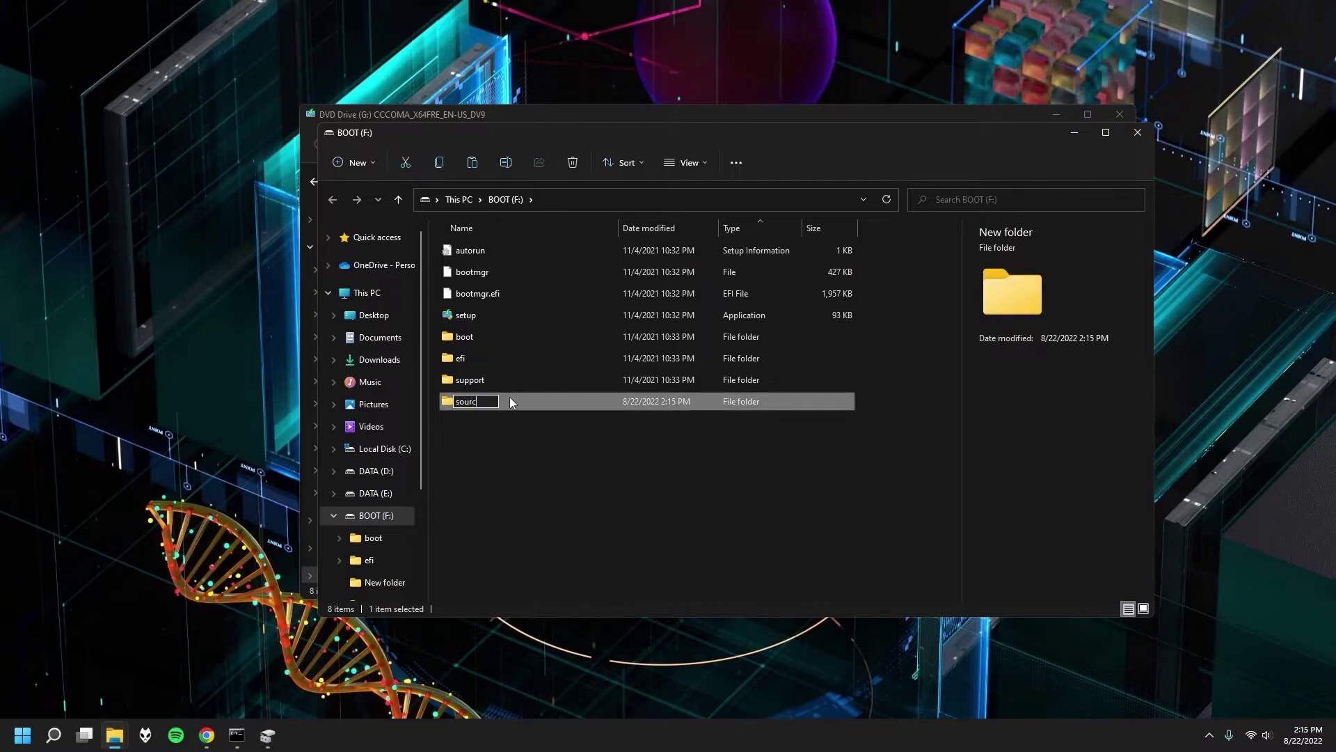
{"action": "type", "text": "es"}
{"action": "left_click", "coordinate": [514, 454]}
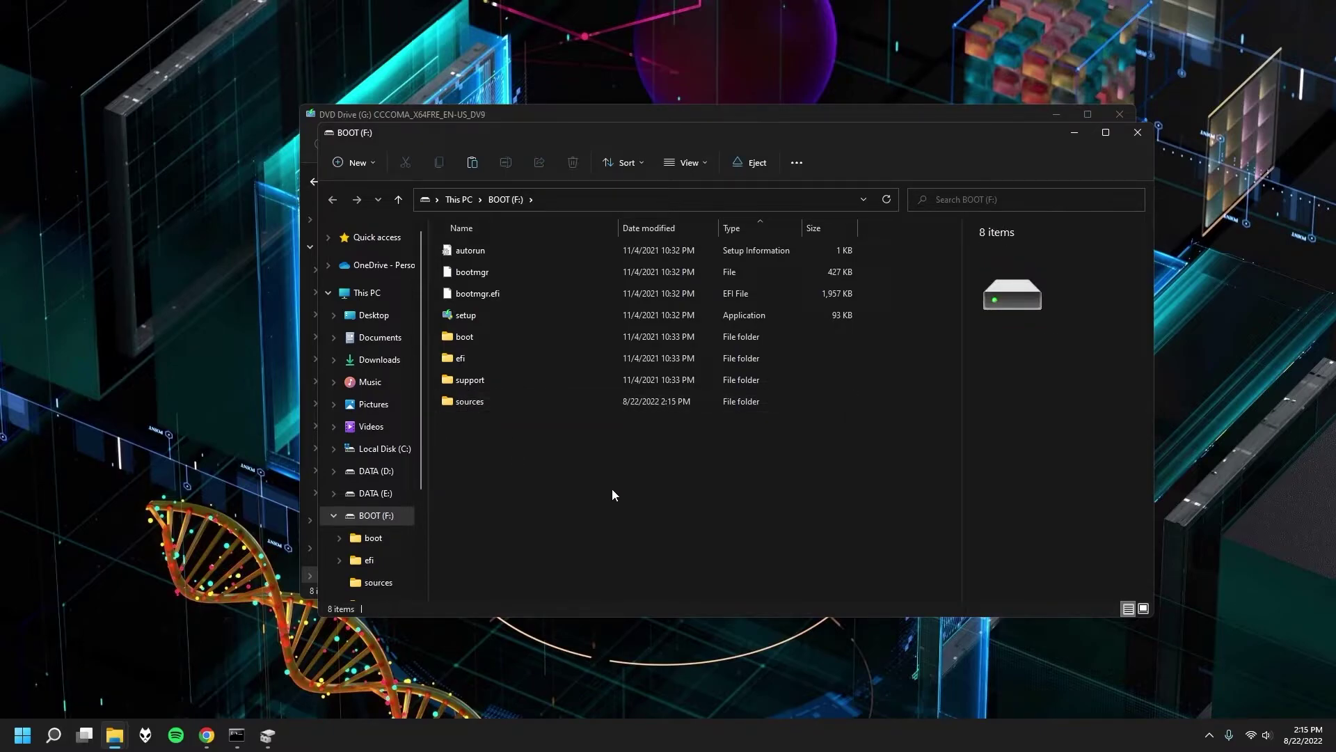
{"action": "left_click", "coordinate": [887, 199]}
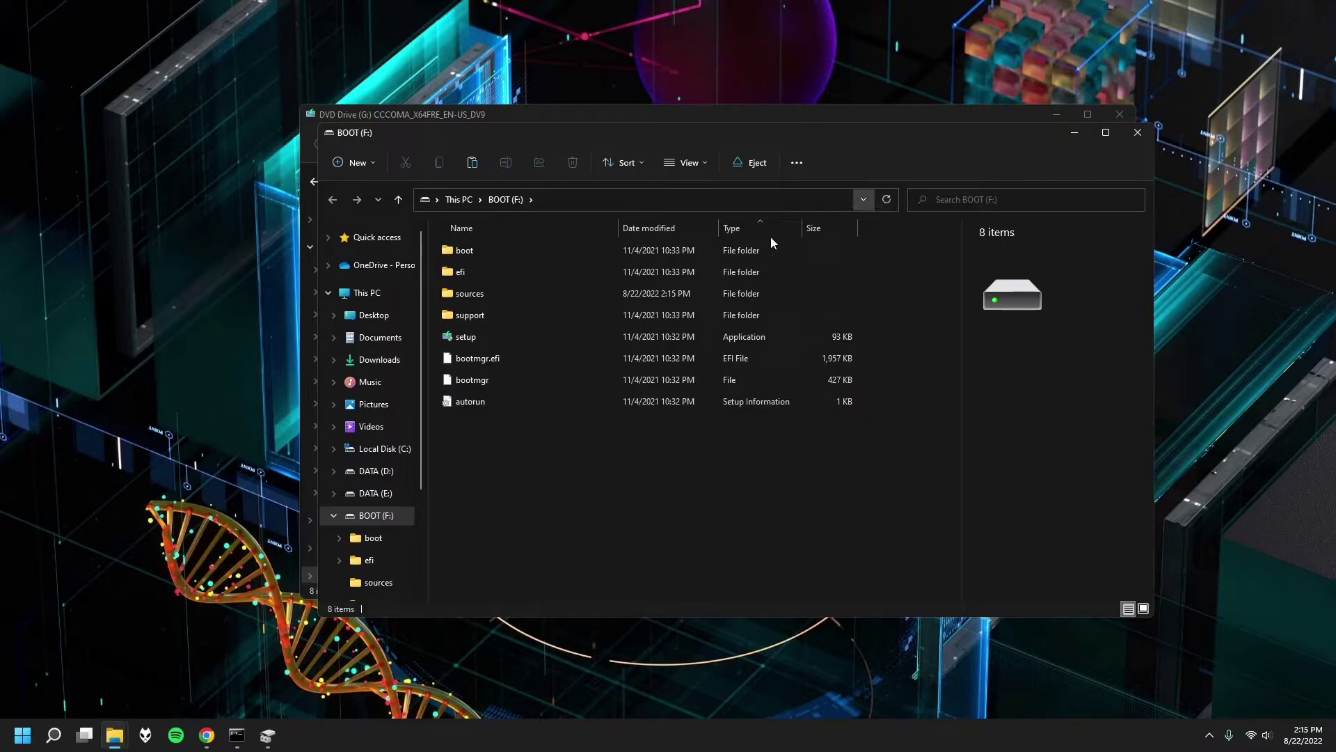
Open the sources folder on BOOT (F:) and copy the boot wim archive from the sources folder on DVD Drive (G:)
{"action": "double_click", "coordinate": [488, 293]}
{"action": "left_click", "coordinate": [544, 114]}
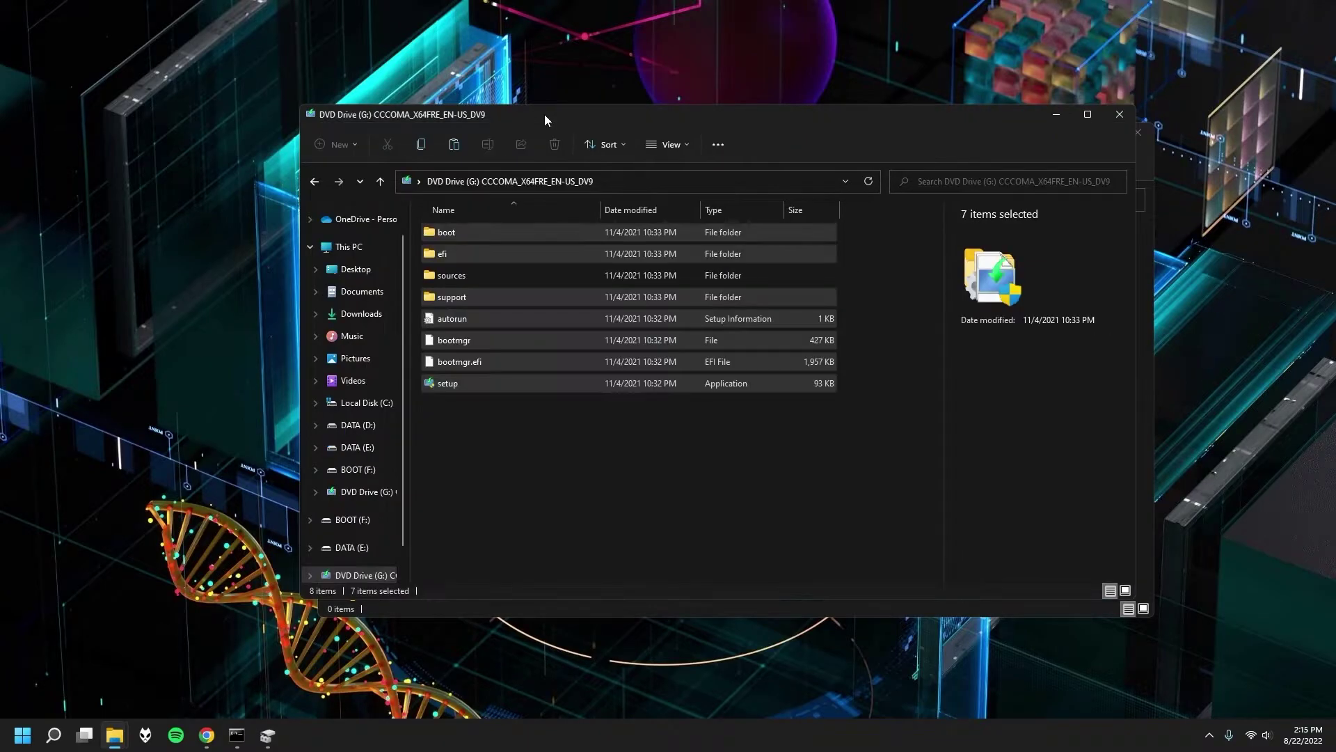
{"action": "left_click", "coordinate": [454, 274]}
{"action": "double_click", "coordinate": [449, 276]}
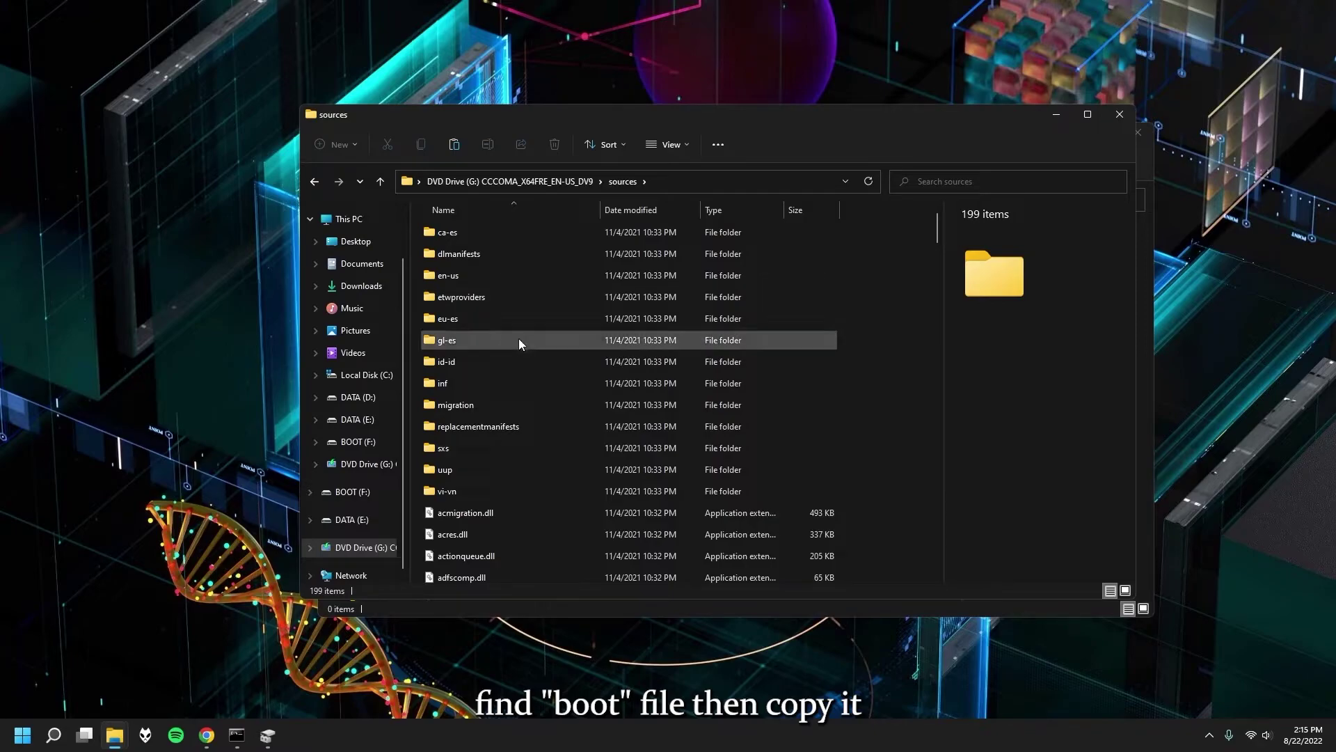
{"action": "scroll", "coordinate": [526, 426], "scroll_direction": "down", "scroll_amount": 4}
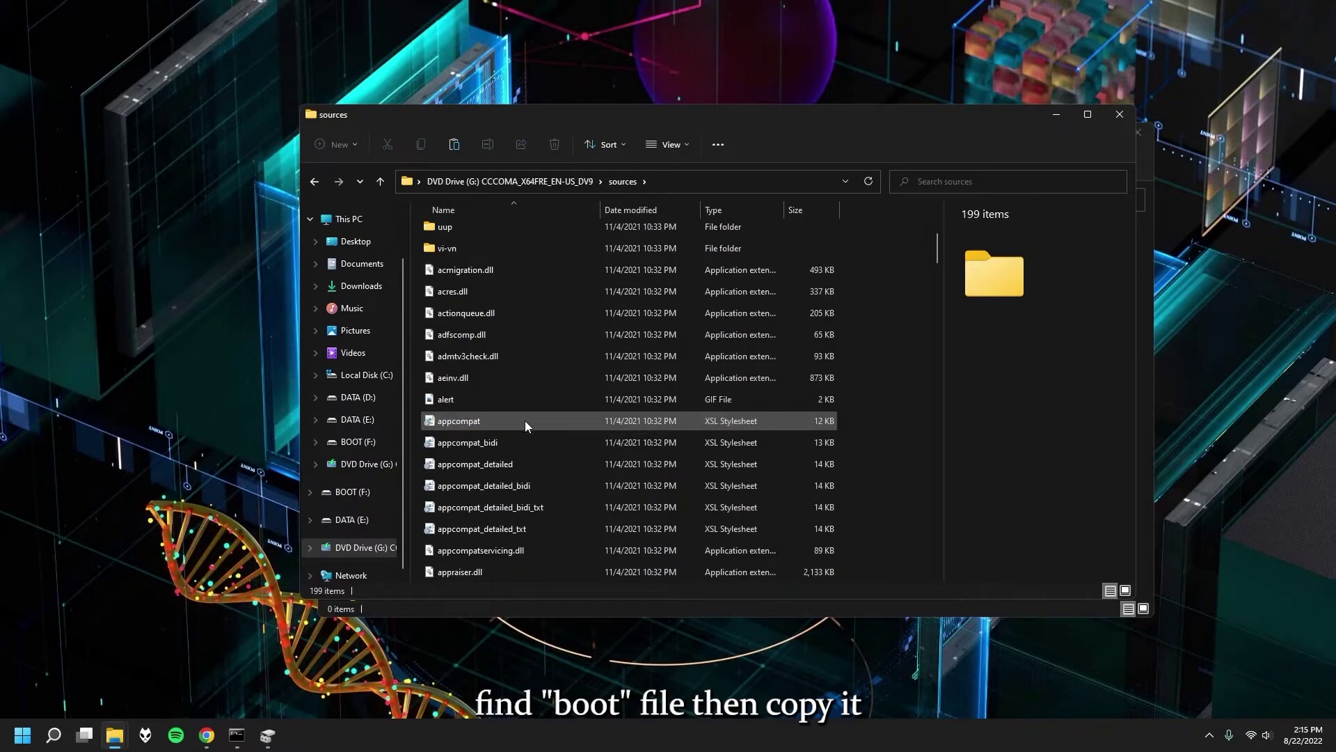
{"action": "scroll", "coordinate": [525, 421], "scroll_direction": "down", "scroll_amount": 6}
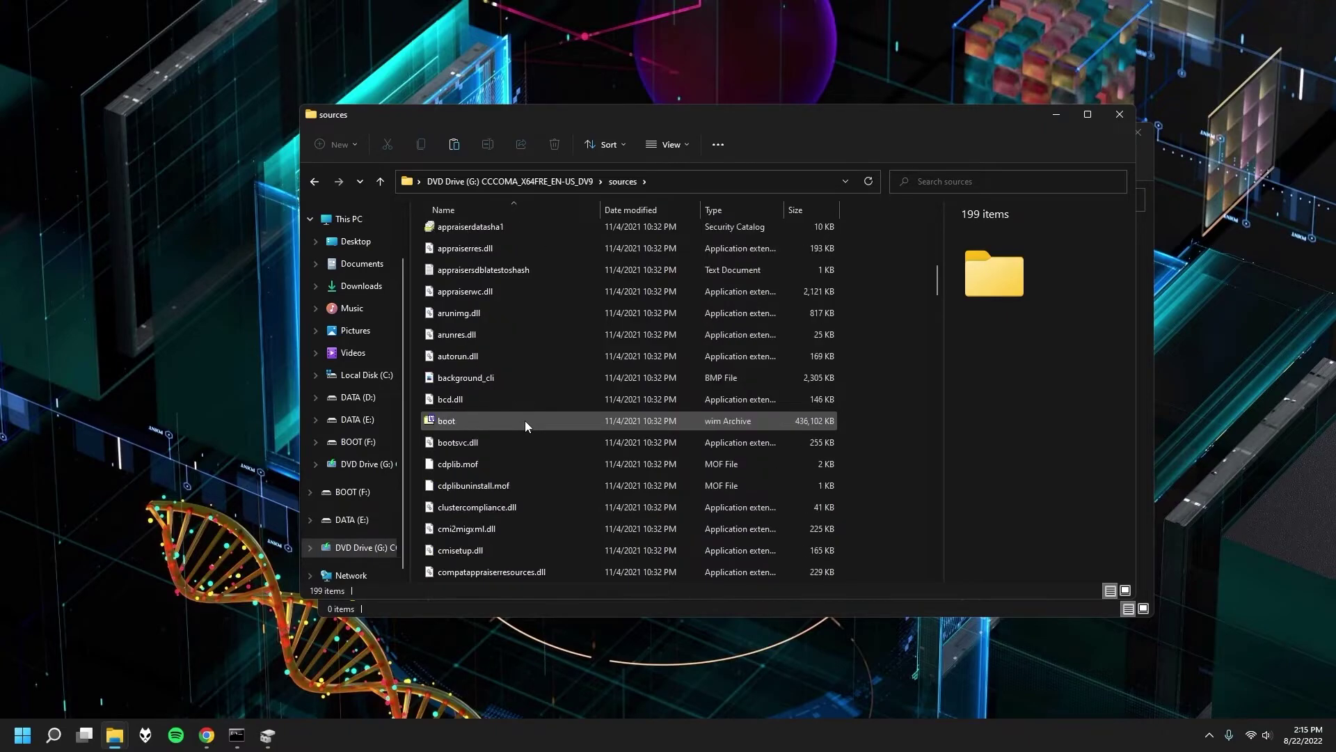
{"action": "left_click", "coordinate": [465, 421]}
{"action": "right_click", "coordinate": [465, 421]}
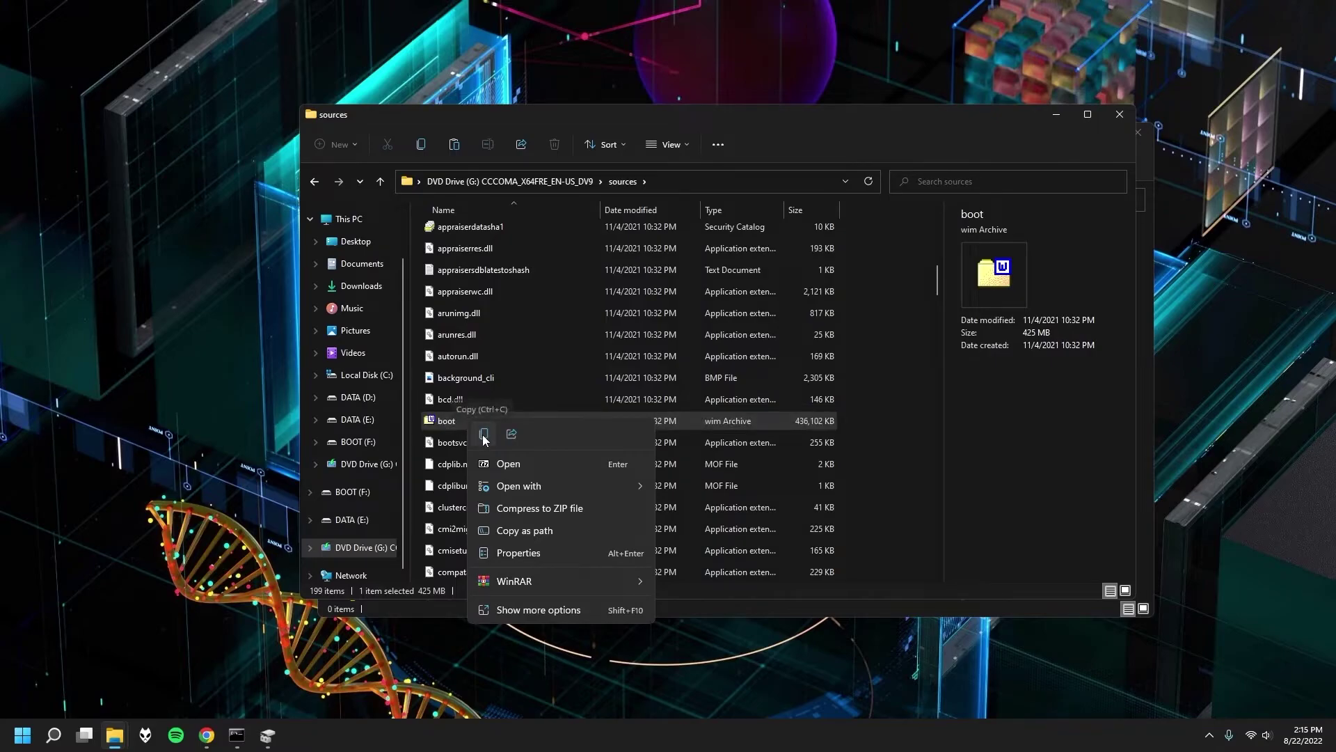
{"action": "left_click", "coordinate": [485, 434]}
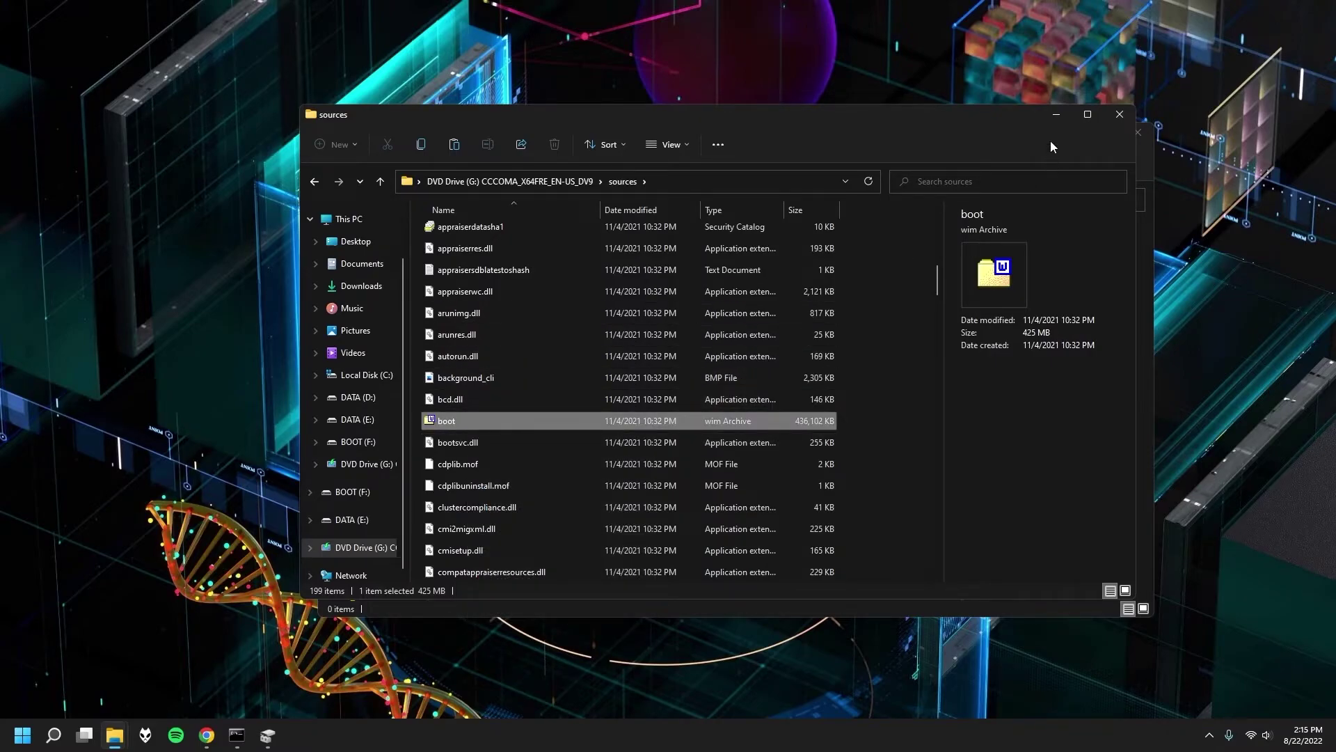
Paste the copied boot wim archive into the sources folder on the BOOT (F:) drive
{"action": "left_click", "coordinate": [1146, 284]}
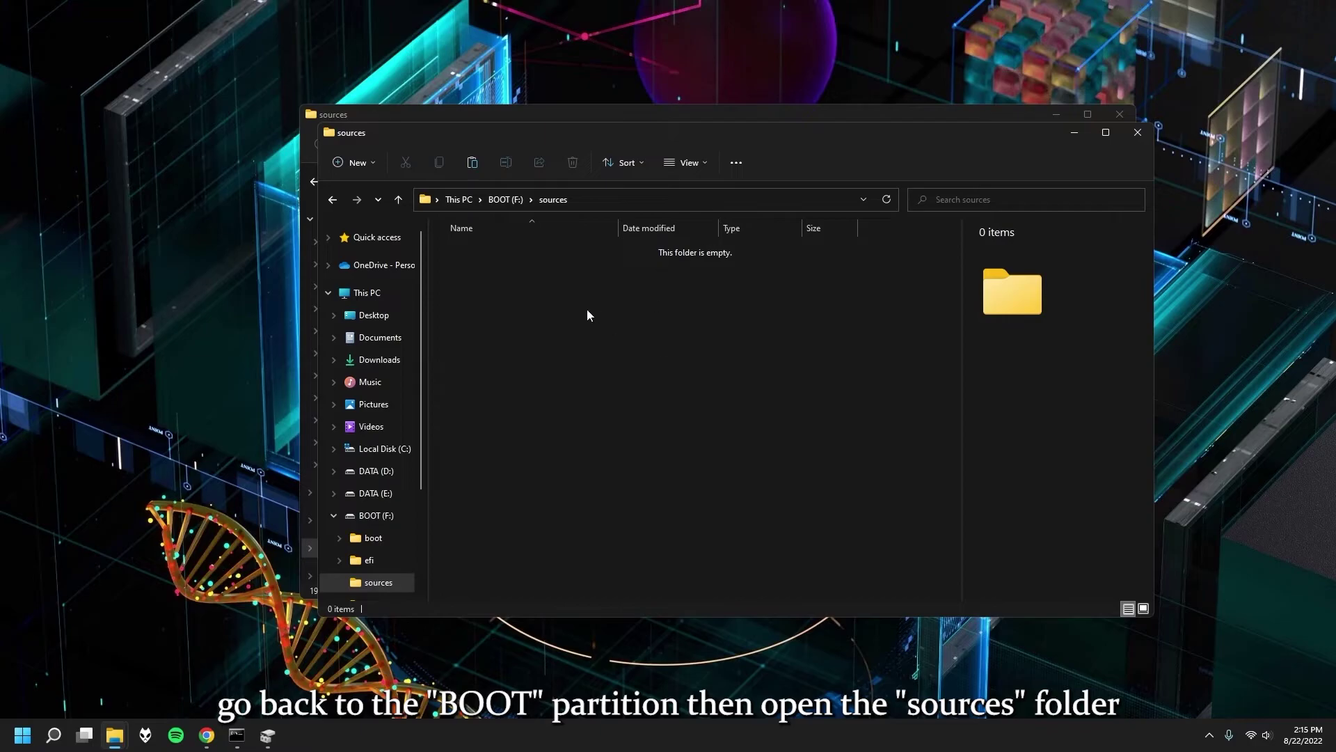
{"action": "right_click", "coordinate": [682, 350]}
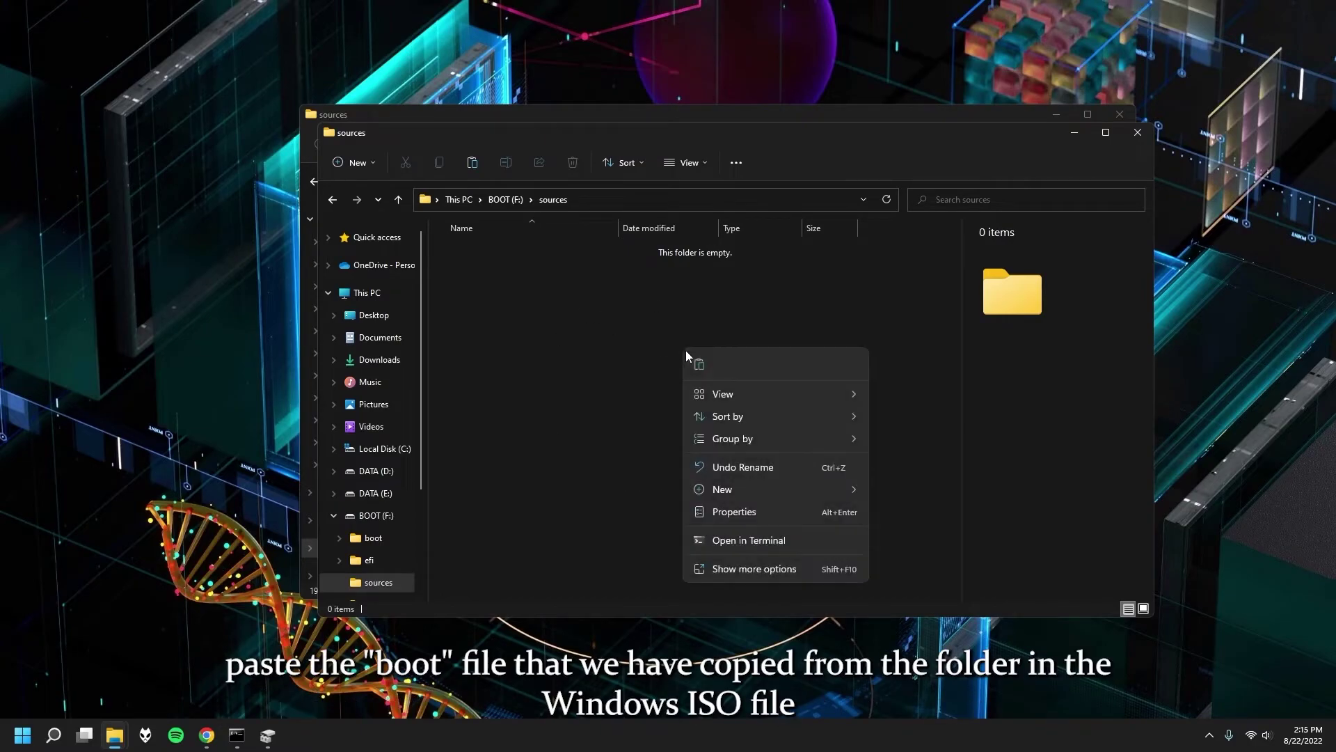
{"action": "left_click", "coordinate": [699, 366]}
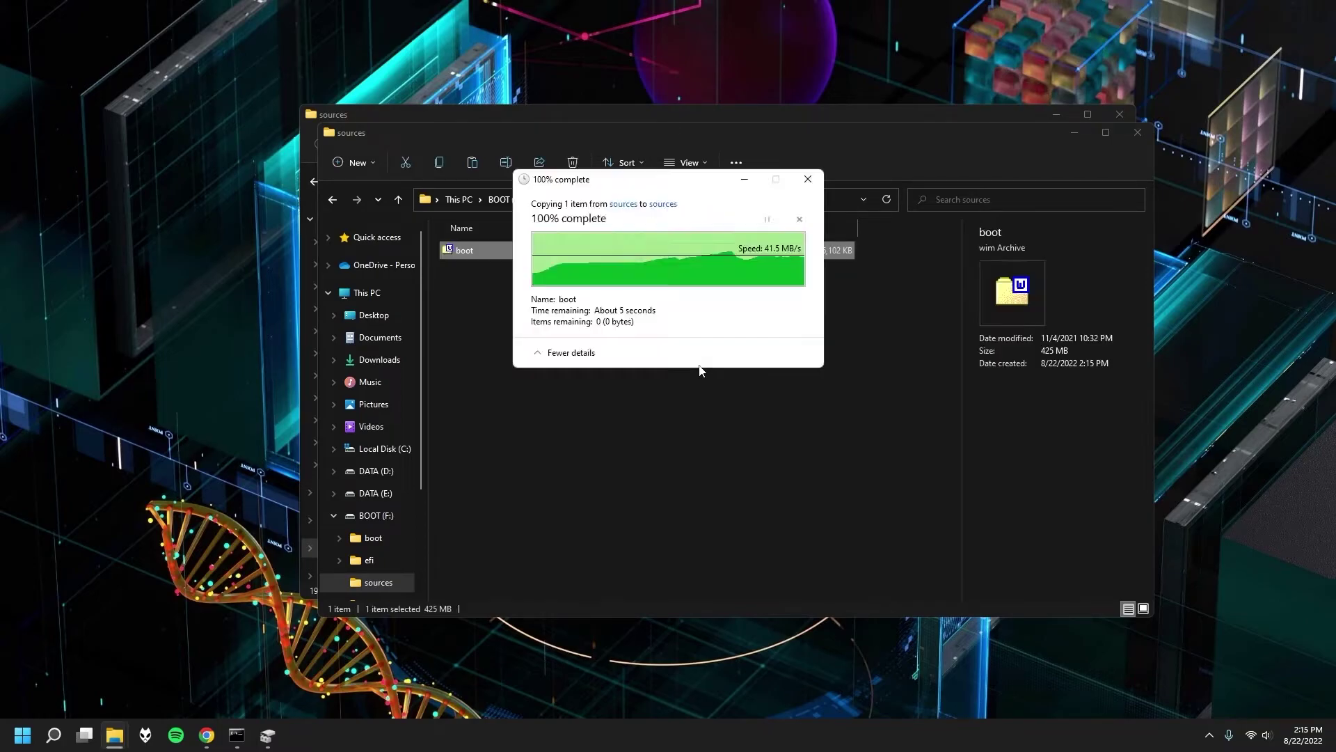
{"action": "left_click", "coordinate": [521, 351]}
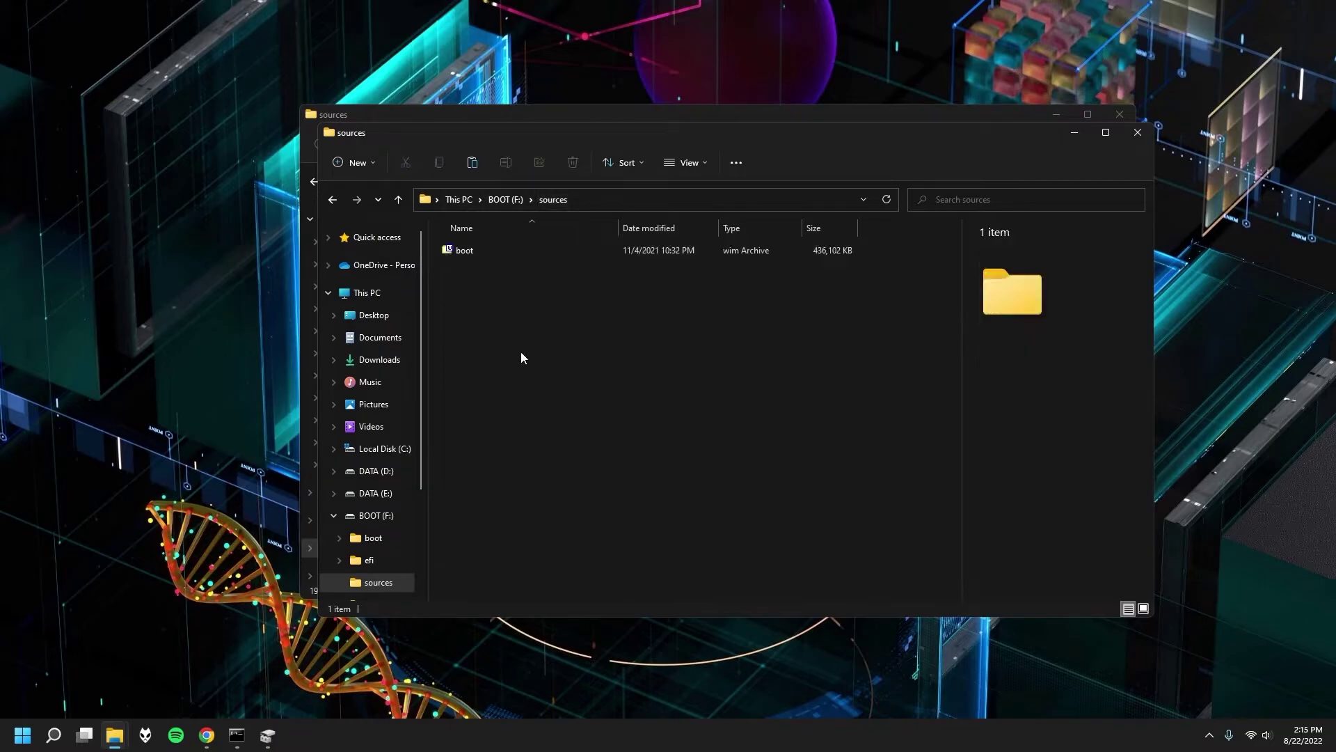
Check the contents of the BOOT (F:) drive and its sources folder, and review the drive under This PC
{"action": "left_click", "coordinate": [507, 199]}
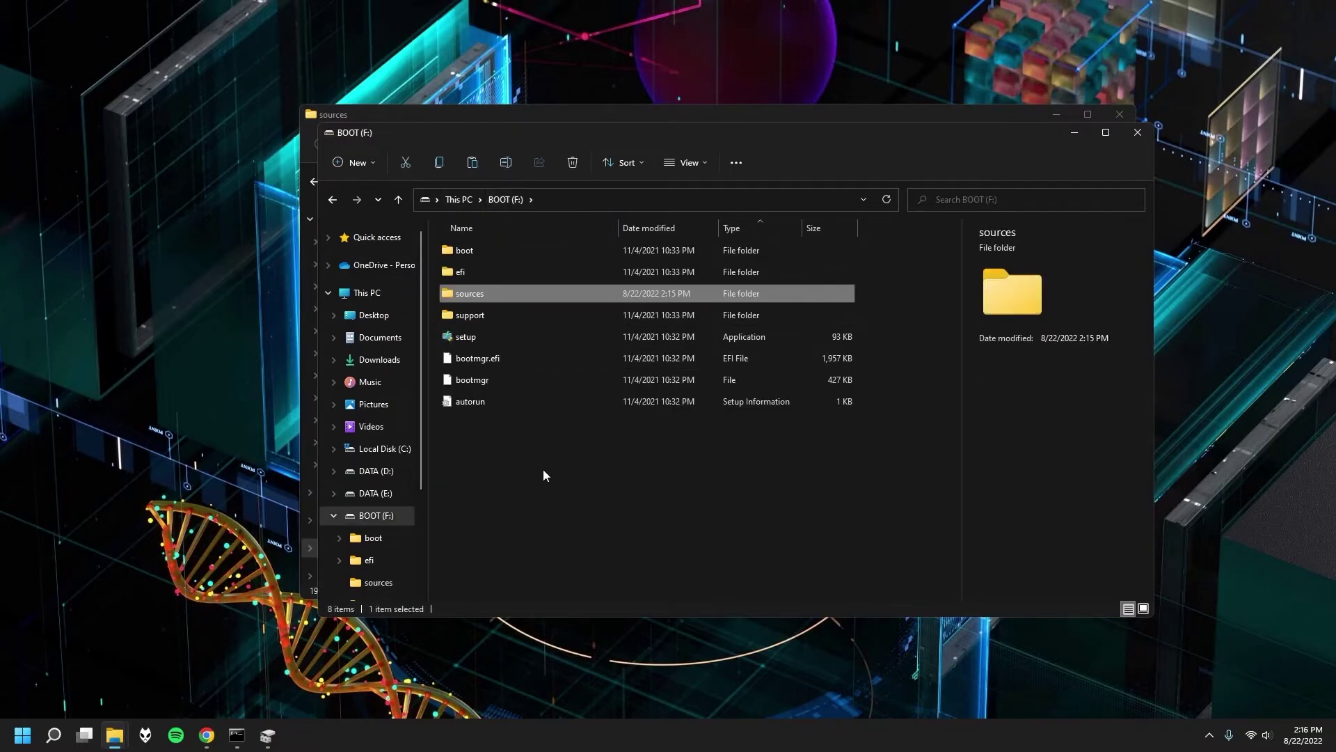
{"action": "left_click", "coordinate": [543, 469]}
{"action": "double_click", "coordinate": [473, 302]}
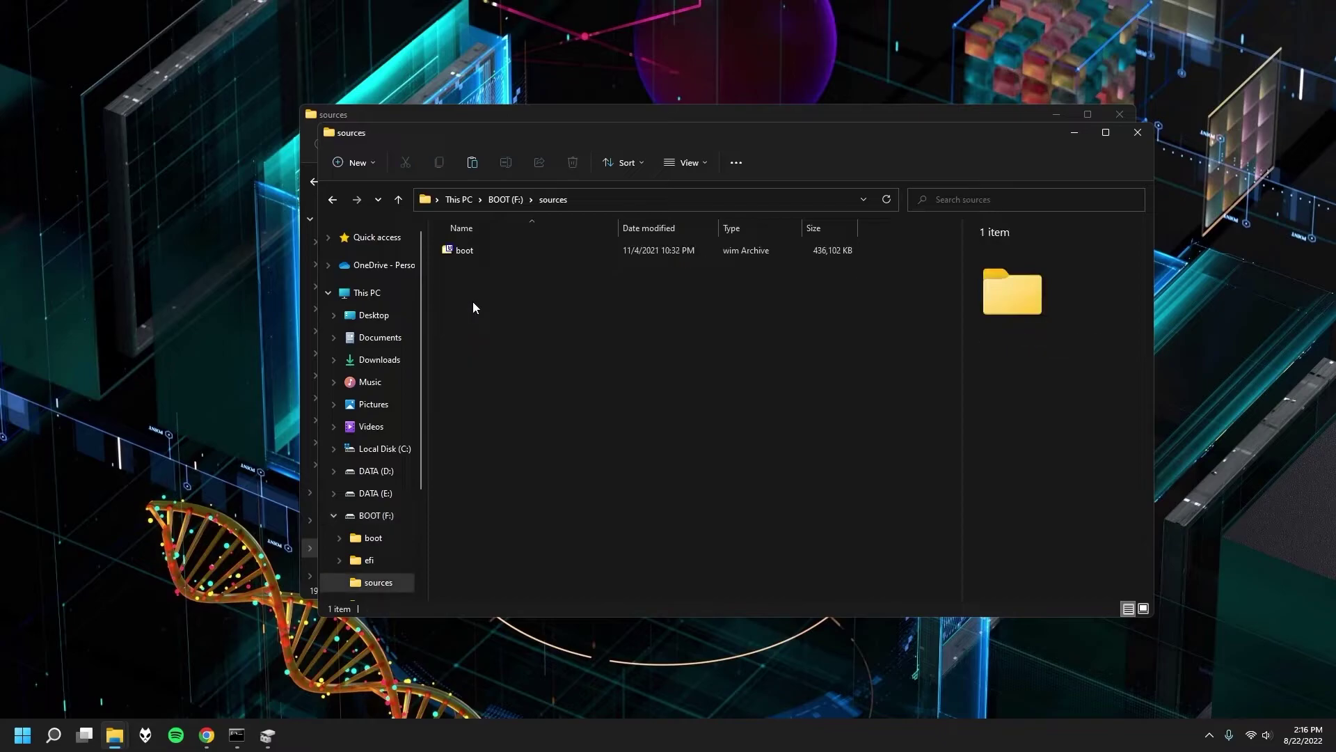
{"action": "left_click", "coordinate": [497, 202]}
{"action": "left_click", "coordinate": [519, 537]}
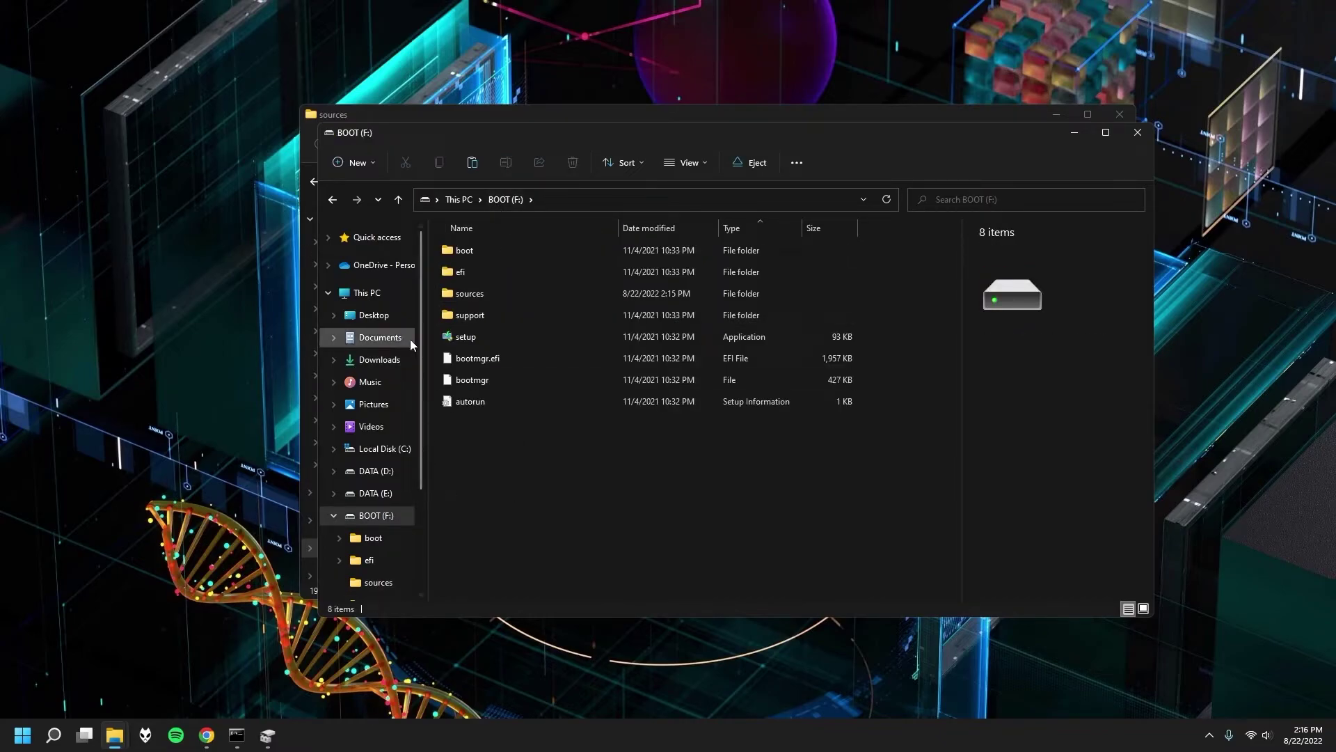
{"action": "left_click", "coordinate": [388, 291]}
{"action": "left_click", "coordinate": [589, 557]}
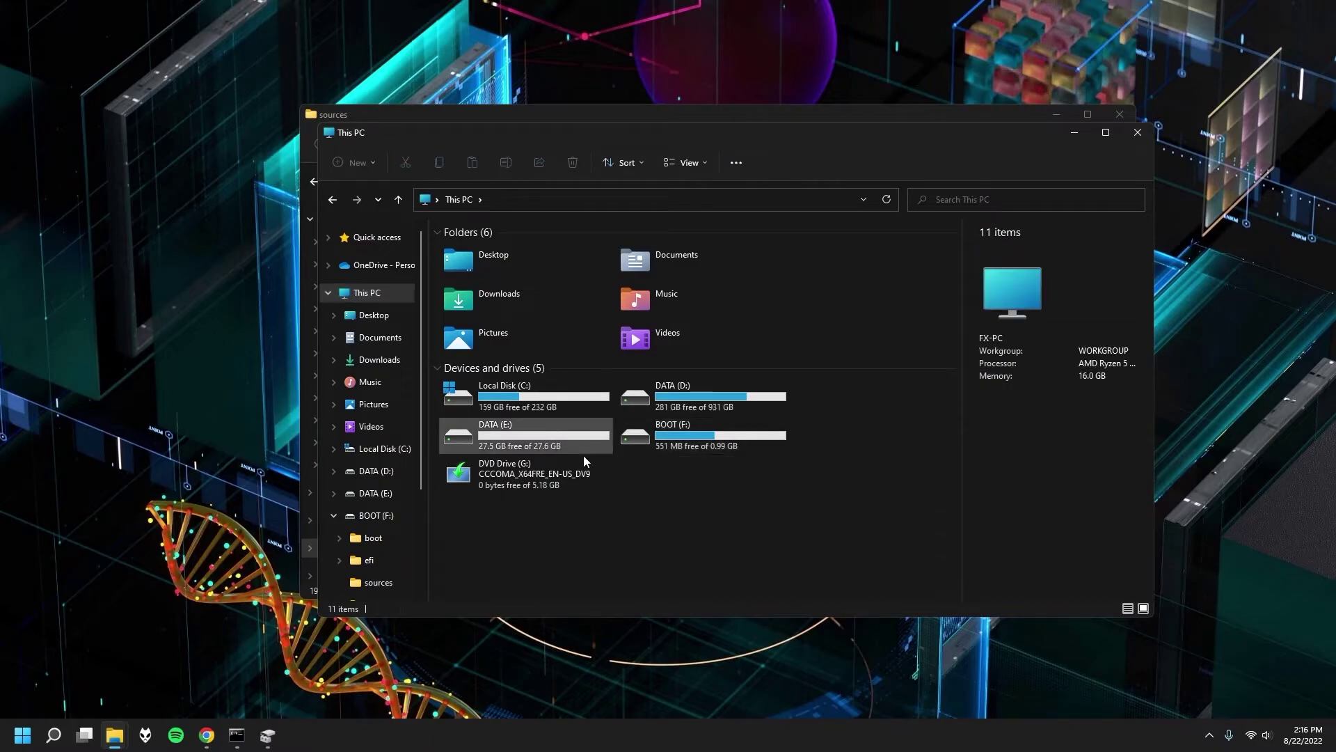
{"action": "left_click", "coordinate": [719, 436]}
{"action": "left_click", "coordinate": [722, 524]}
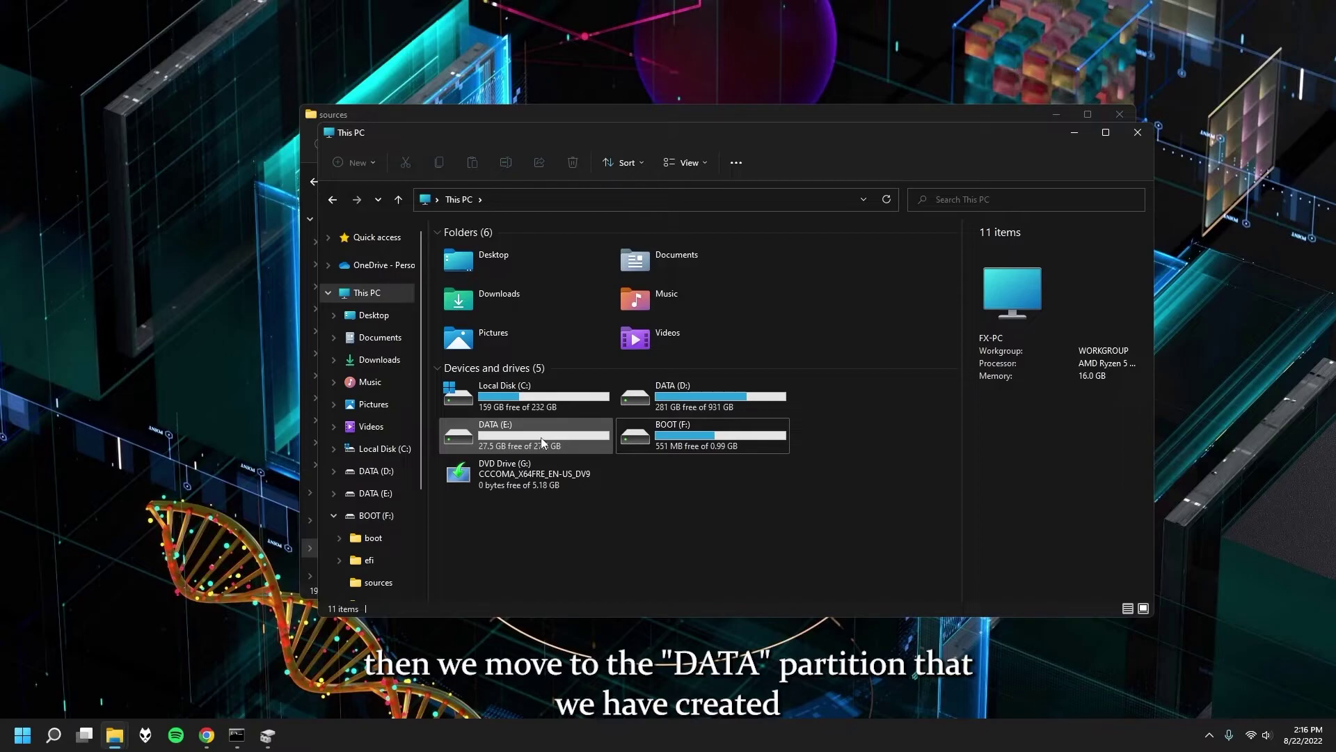
Open the DATA (E:) drive and copy all files and folders from the root of DVD Drive (G:)
{"action": "left_click", "coordinate": [556, 441]}
{"action": "double_click", "coordinate": [556, 441]}
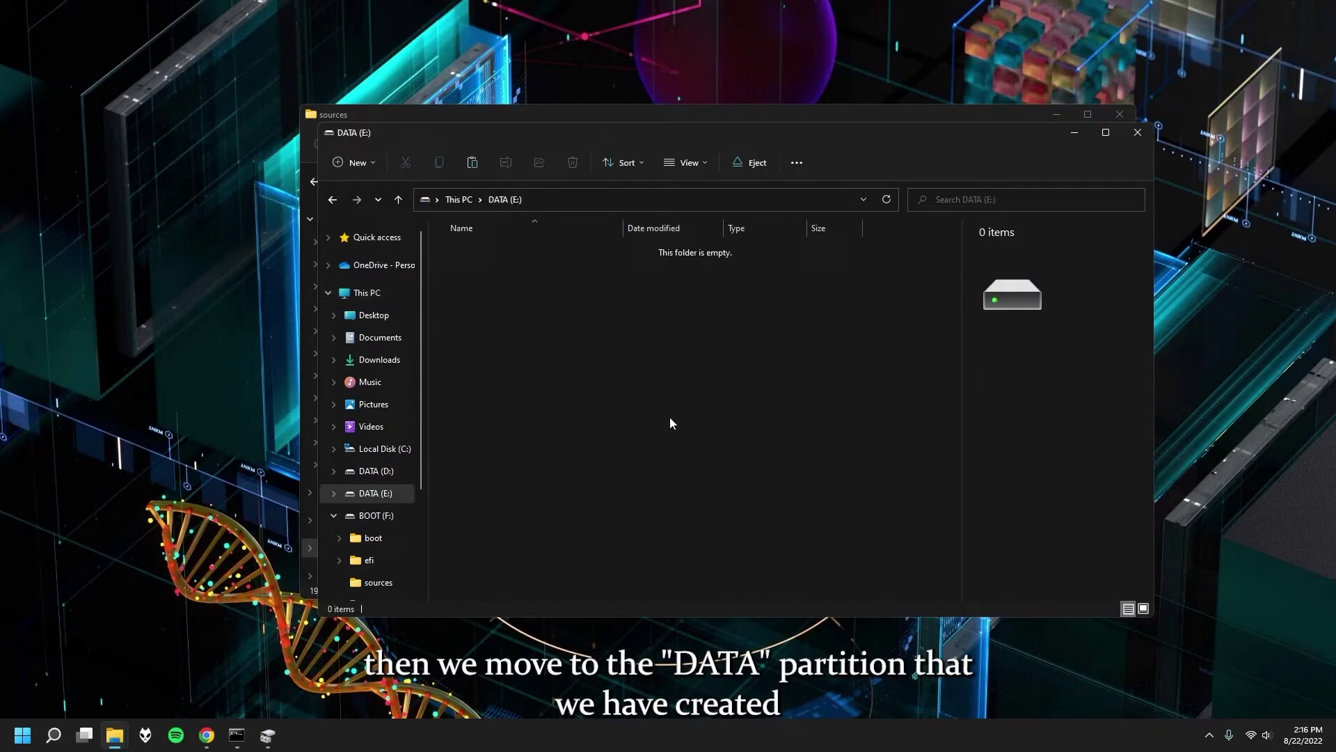
{"action": "left_click", "coordinate": [783, 117]}
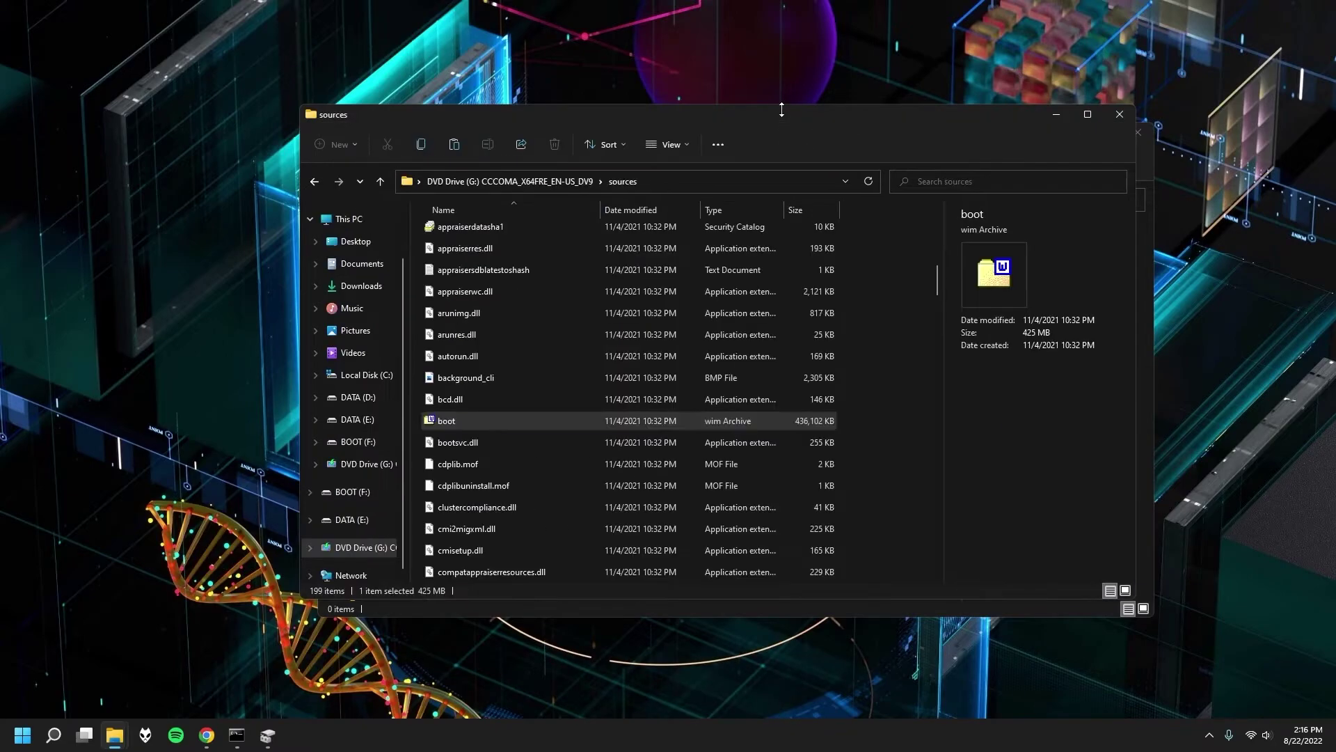
{"action": "left_click", "coordinate": [515, 183]}
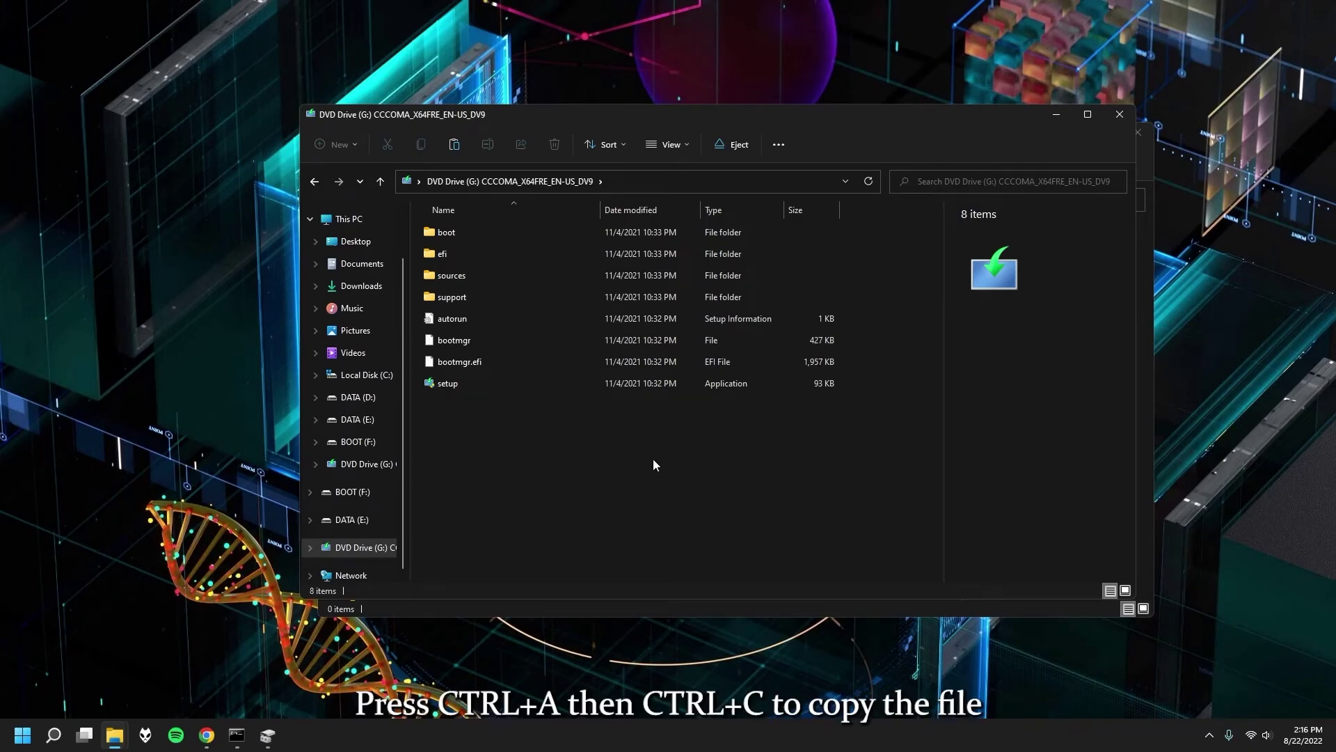
{"action": "key", "text": "ctrl+a"}
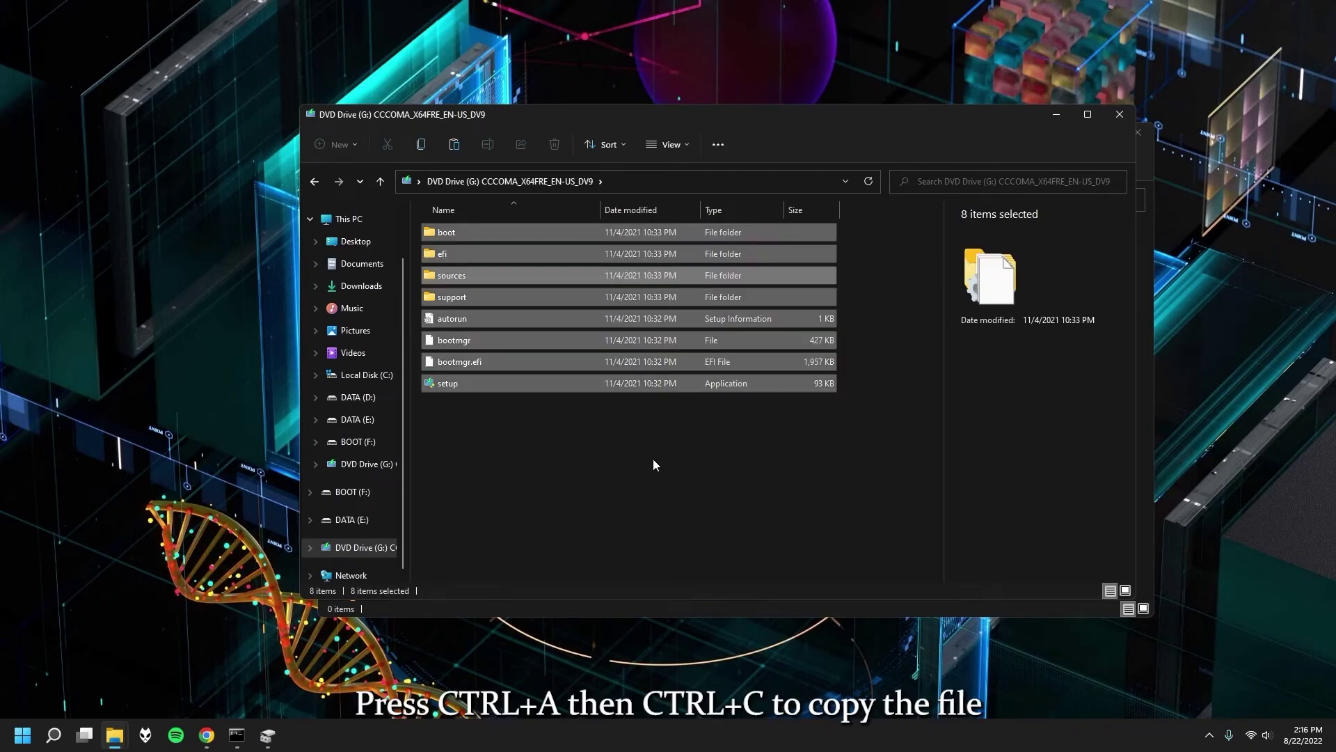
{"action": "right_click", "coordinate": [575, 388]}
{"action": "left_click", "coordinate": [595, 404]}
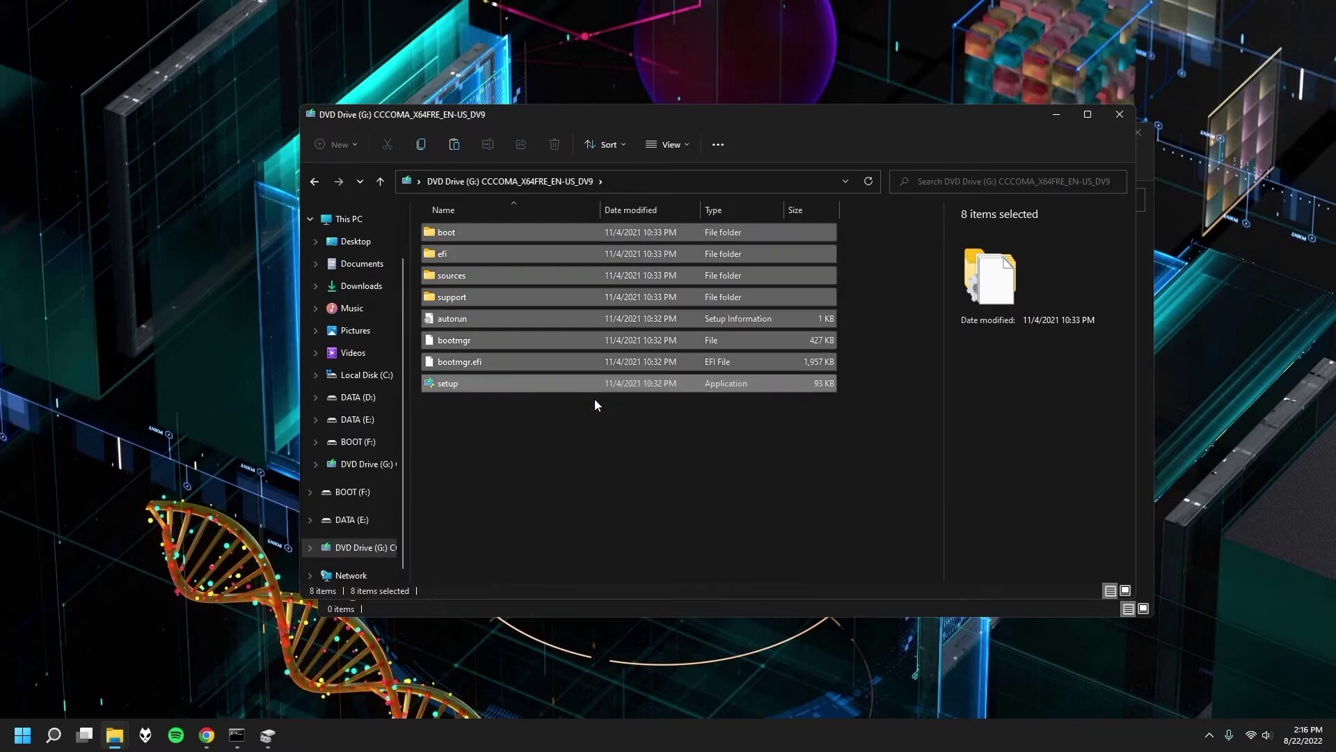
Paste all the copied installer files and folders into the DATA (E:) drive and refresh the file listing
{"action": "left_click", "coordinate": [1150, 483]}
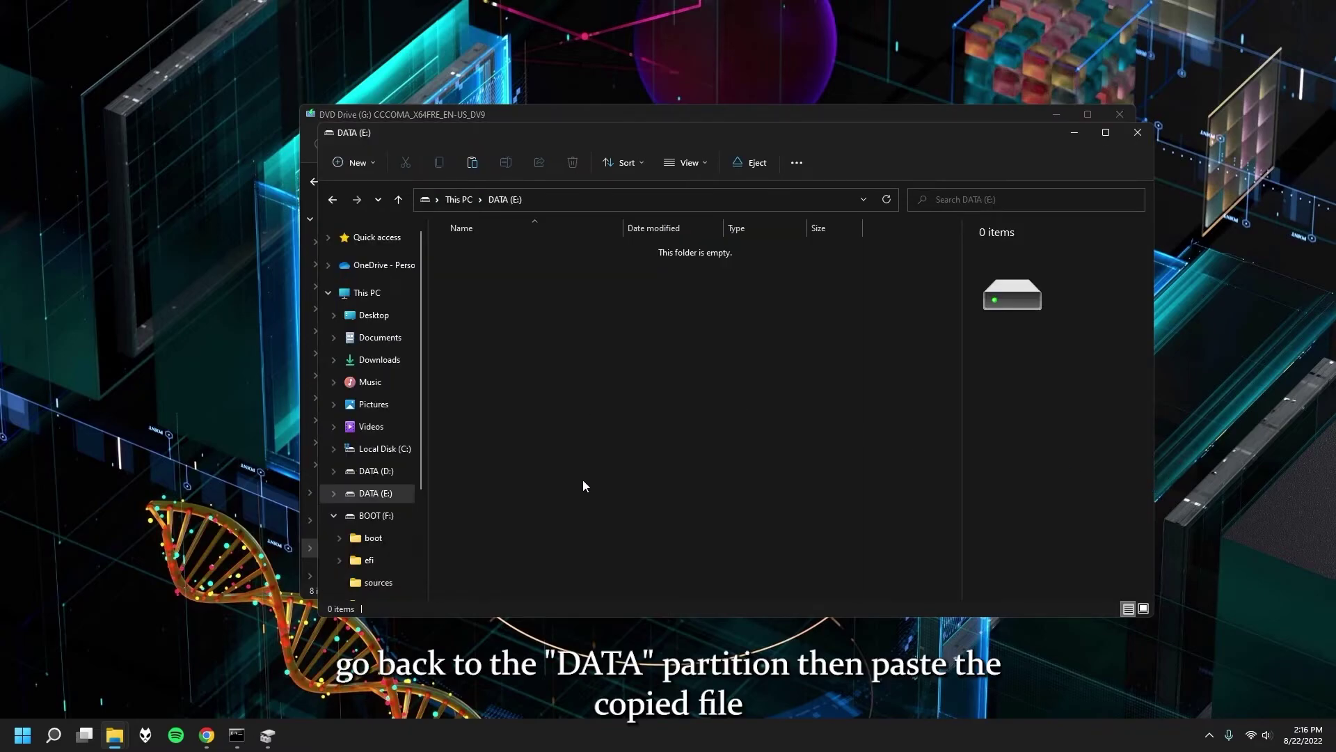
{"action": "right_click", "coordinate": [595, 370]}
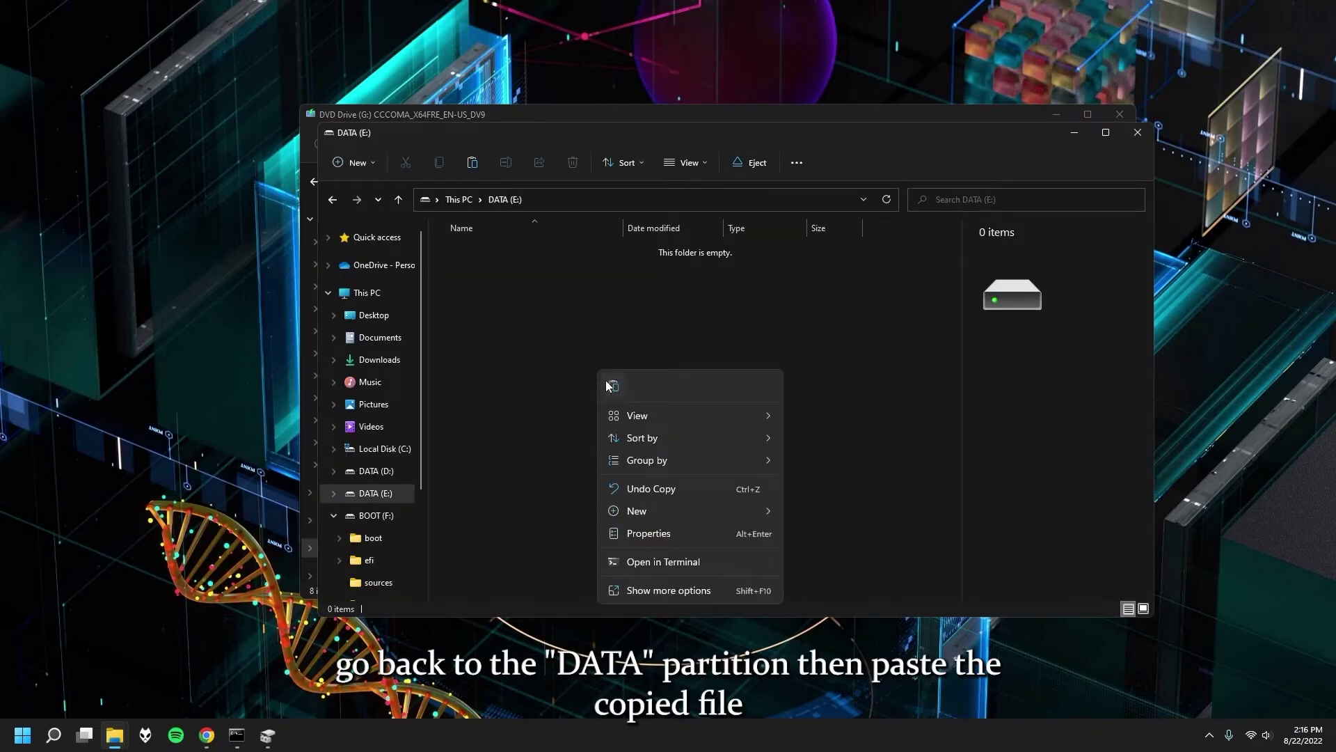
{"action": "left_click", "coordinate": [613, 387]}
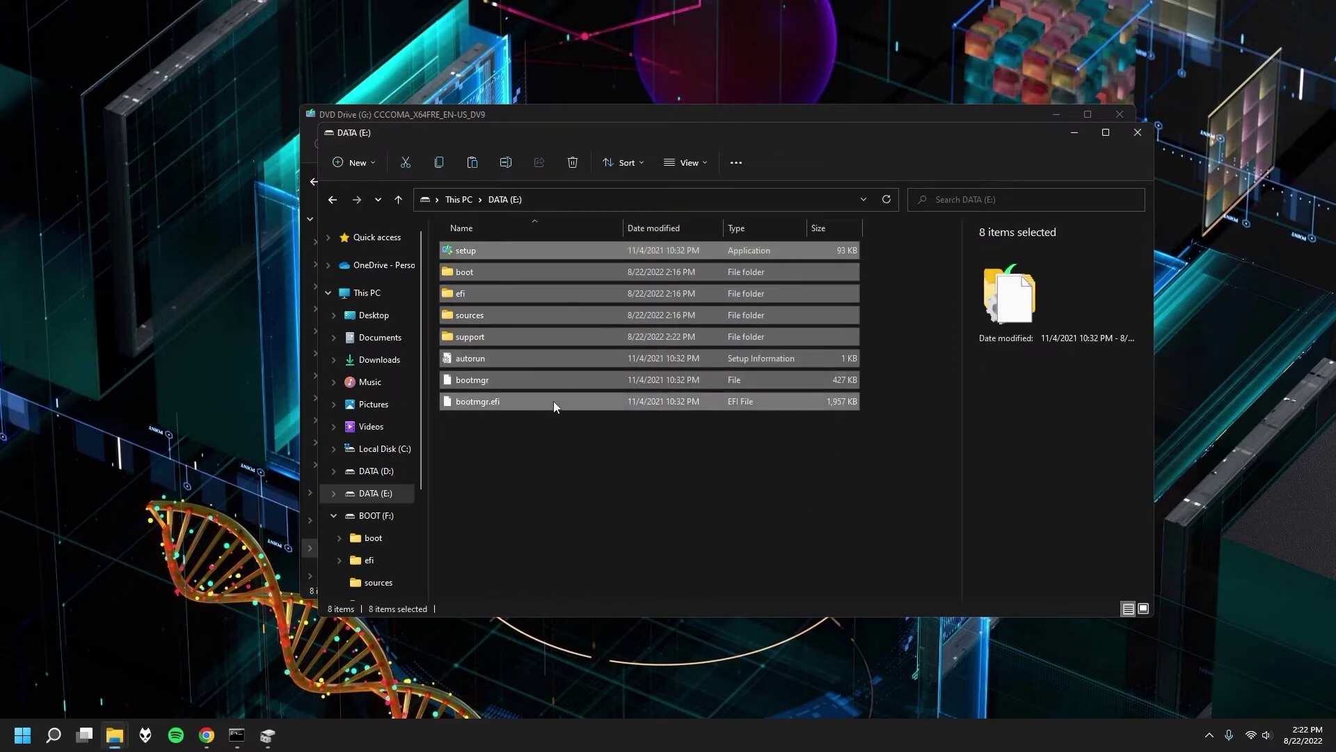
{"action": "left_click", "coordinate": [572, 480]}
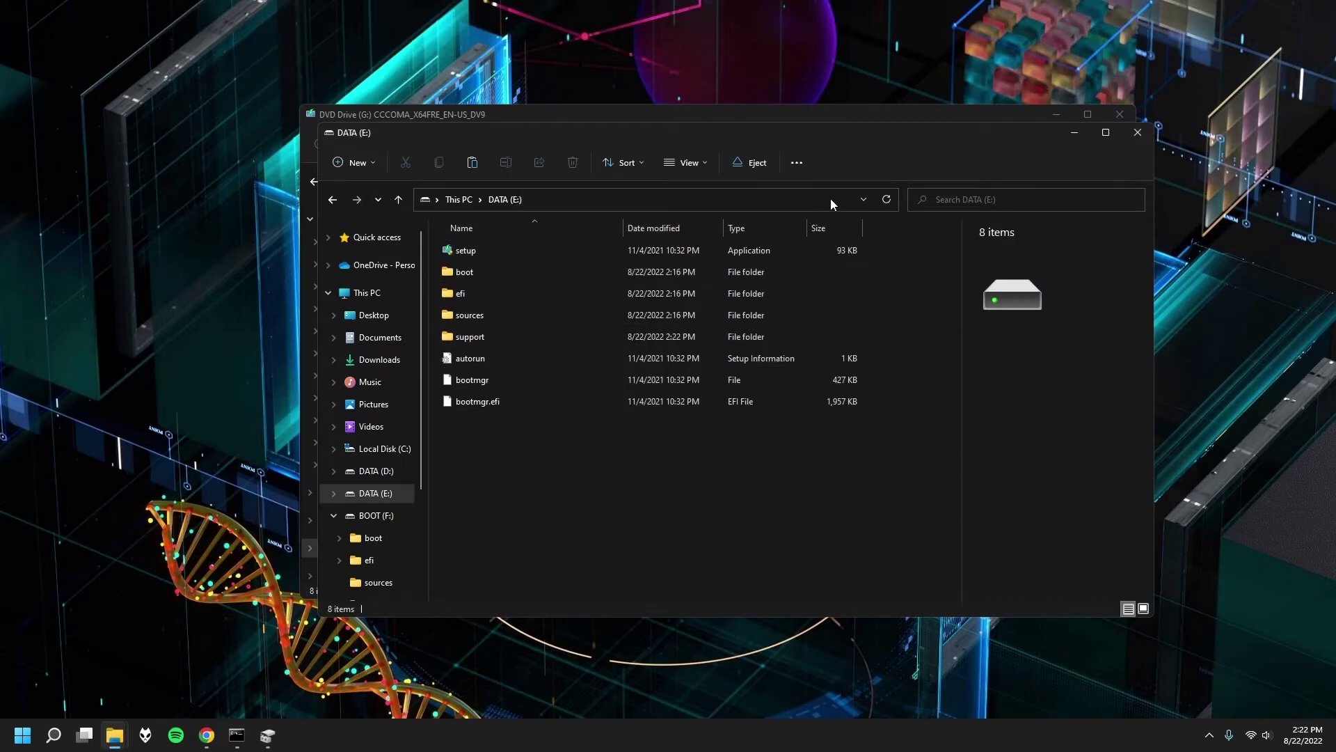
{"action": "left_click", "coordinate": [887, 200]}
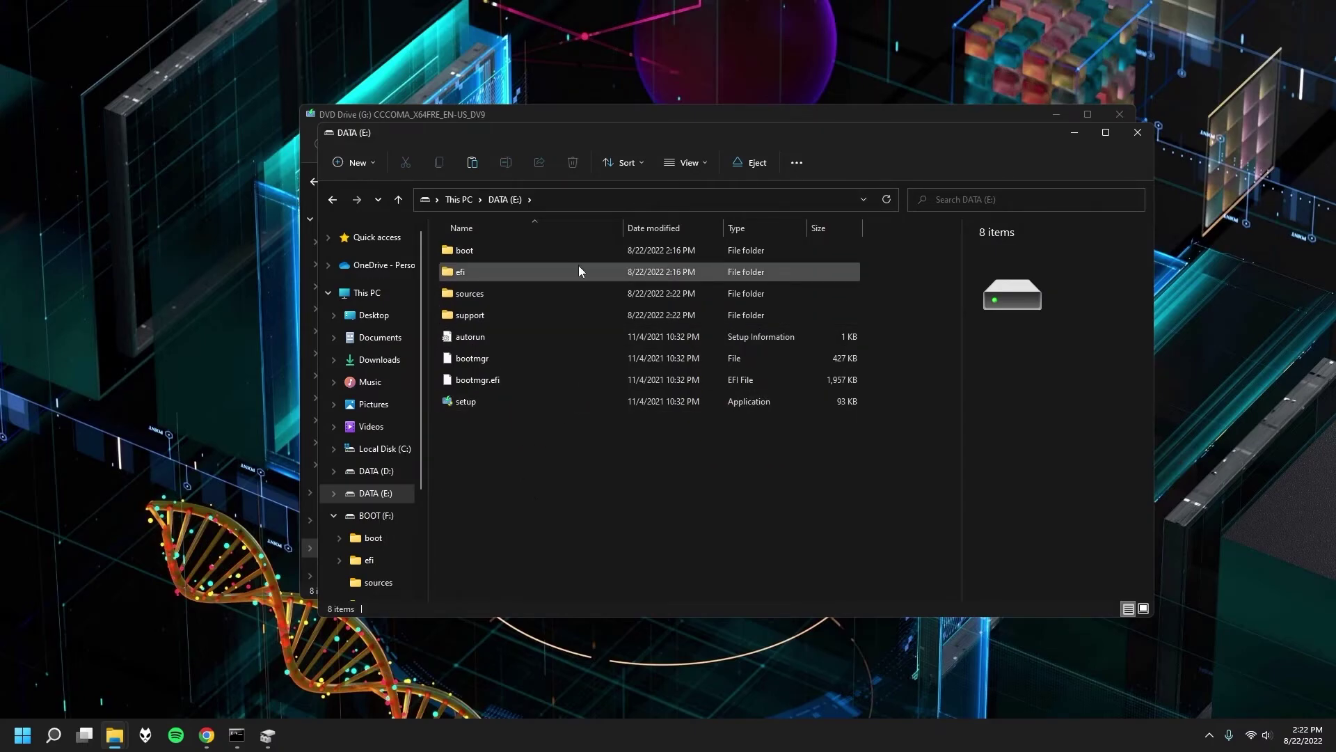
Review the finished DATA (E:) and BOOT (F:) USB partitions among the drives under This PC
{"action": "left_click", "coordinate": [355, 296]}
{"action": "left_click", "coordinate": [579, 525]}
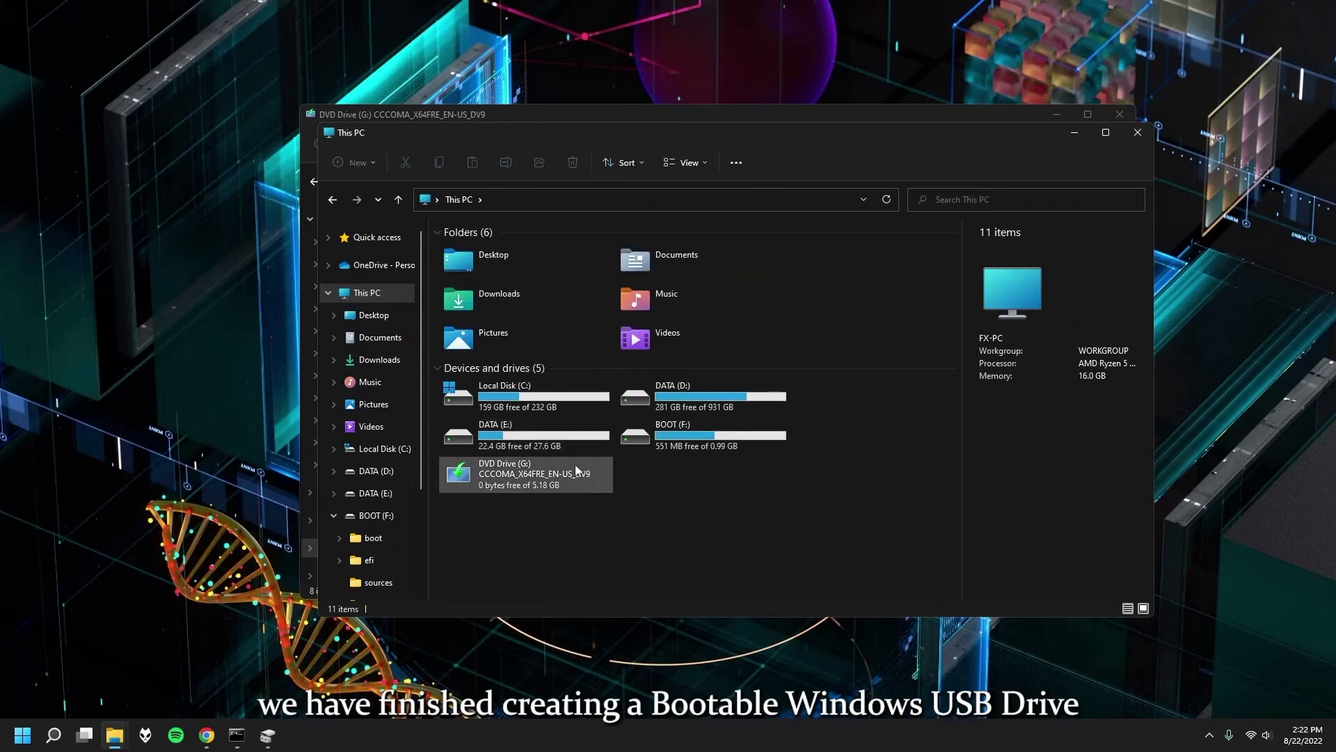
{"action": "left_click", "coordinate": [511, 437]}
{"action": "left_click", "coordinate": [707, 428]}
{"action": "left_click", "coordinate": [553, 426]}
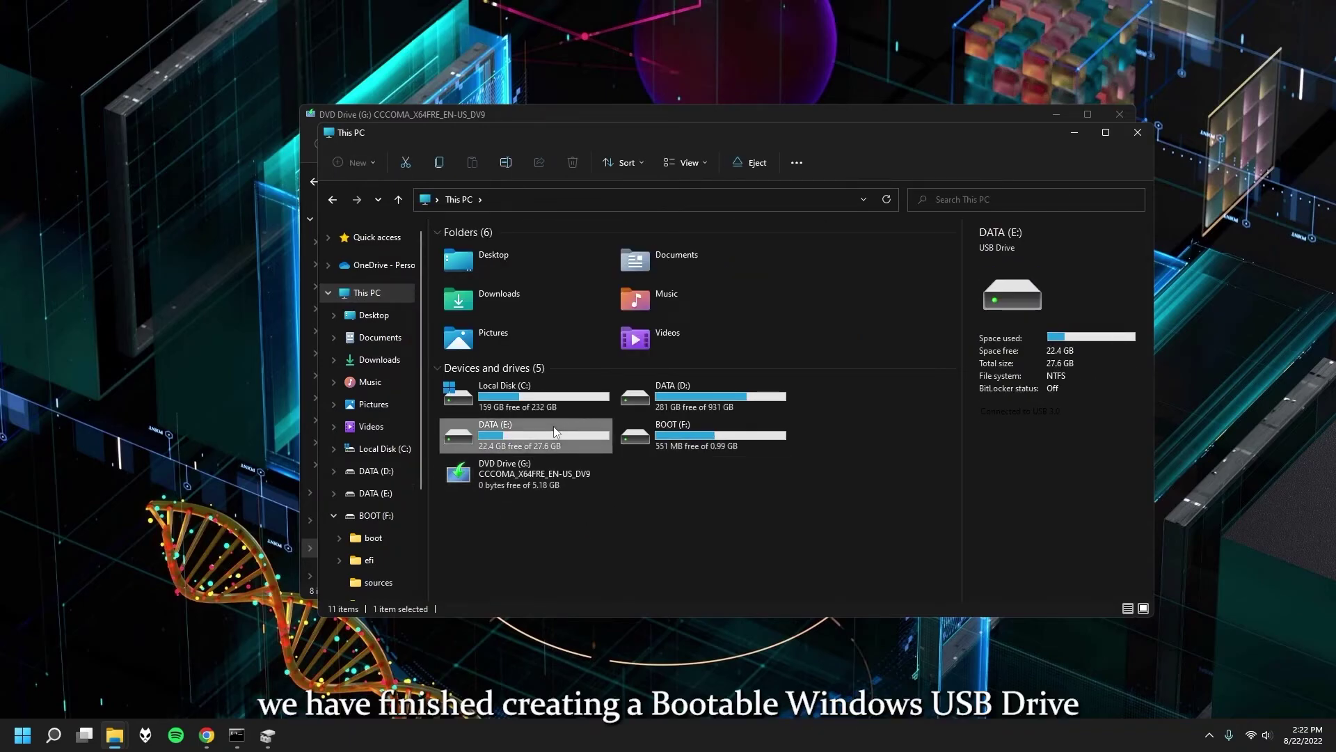
{"action": "left_click", "coordinate": [712, 438]}
{"action": "left_click", "coordinate": [545, 444]}
{"action": "left_click", "coordinate": [723, 536]}
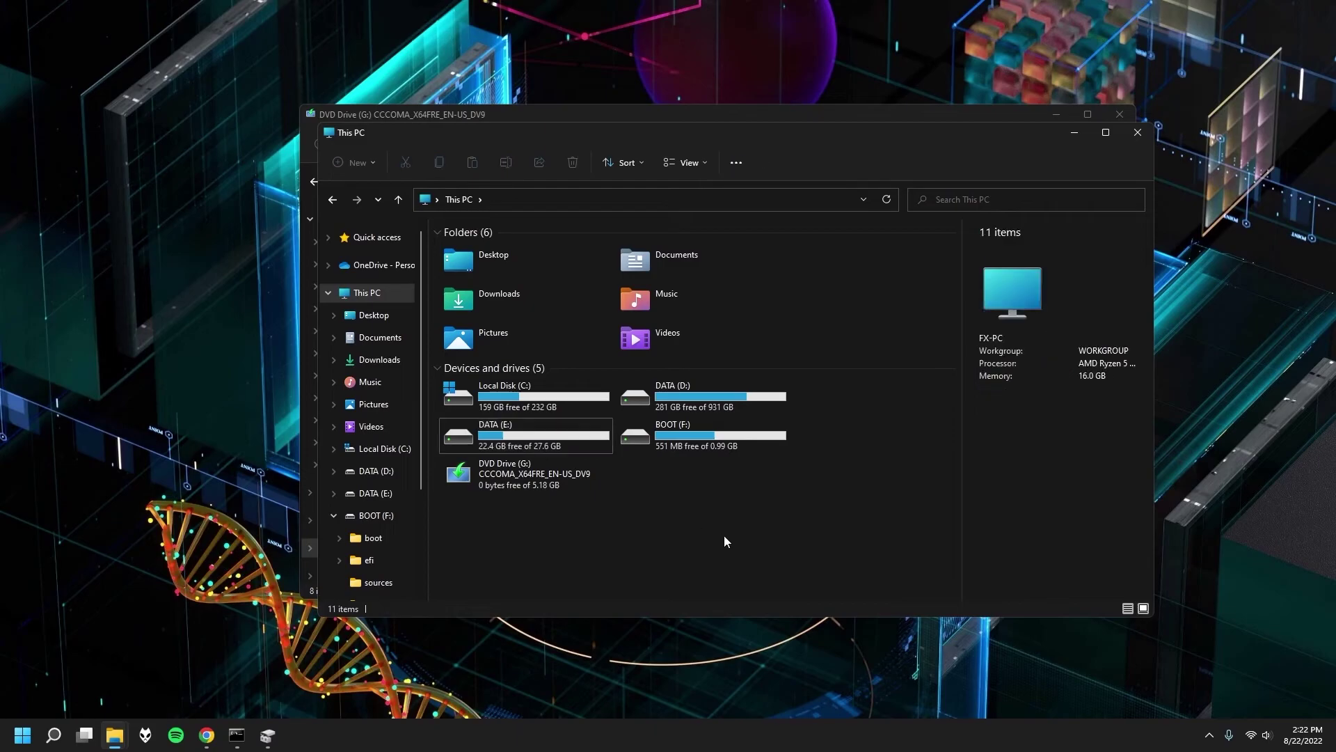
{"action": "left_click", "coordinate": [716, 442]}
{"action": "left_click", "coordinate": [705, 543]}
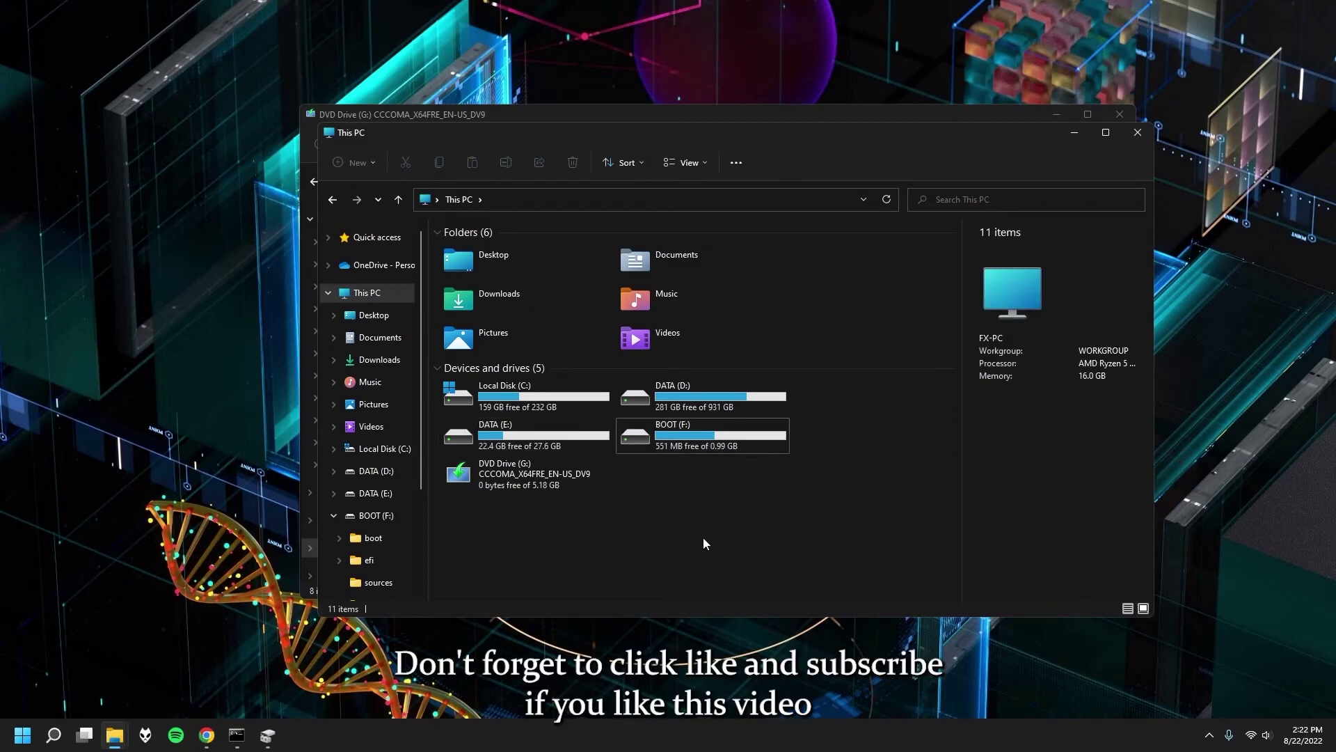